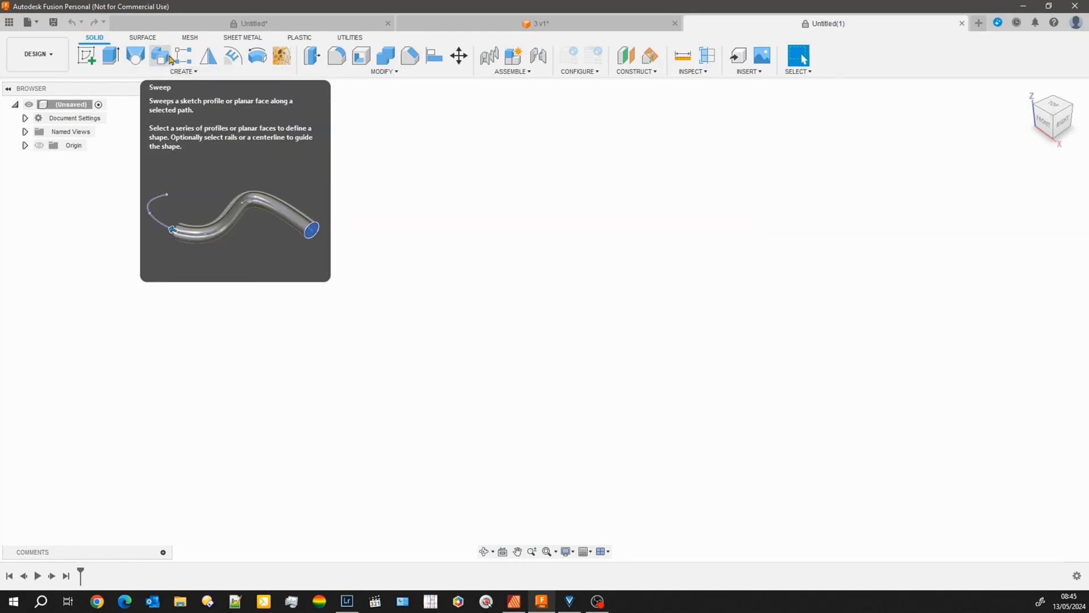
- Start a new sketch on the front XZ origin plane
click(183, 72)
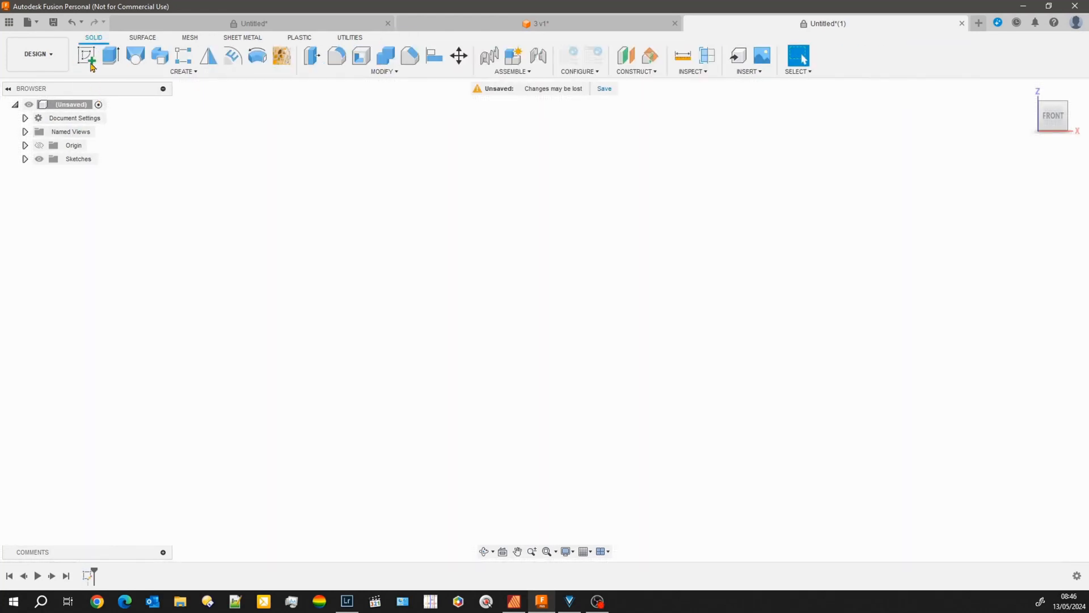
click(88, 58)
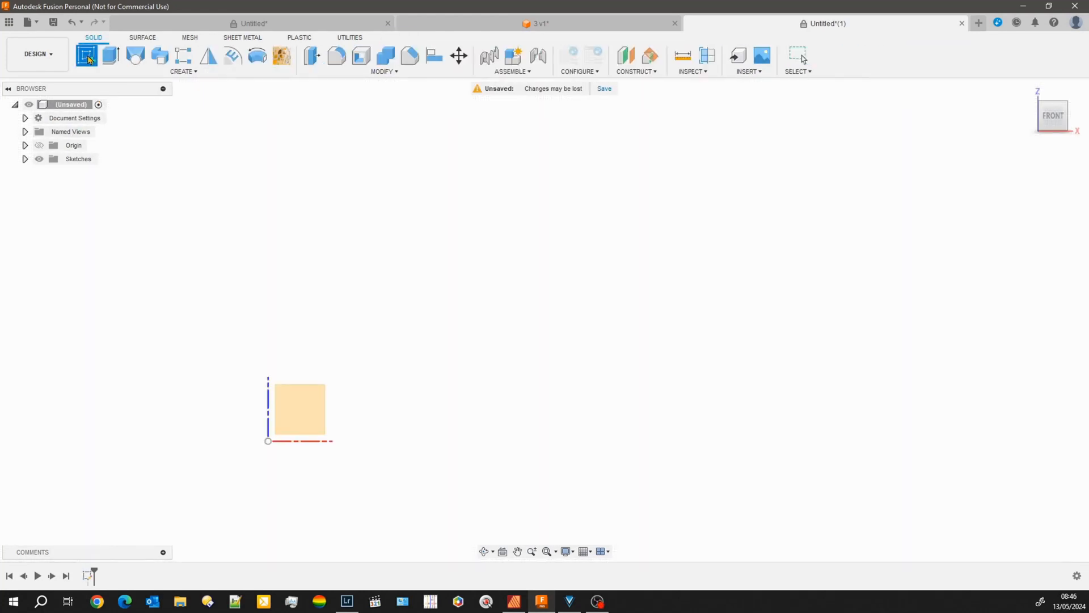
scroll(288, 373, down, 3)
scroll(323, 295, up, 4)
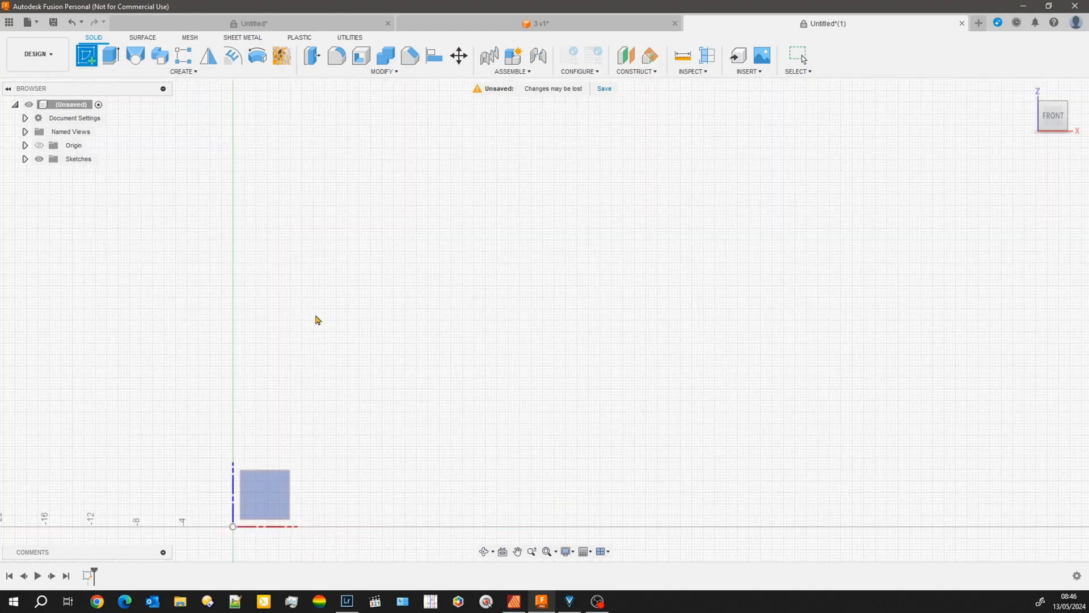
scroll(313, 324, up, 2)
middle_drag(264, 388, 303, 310)
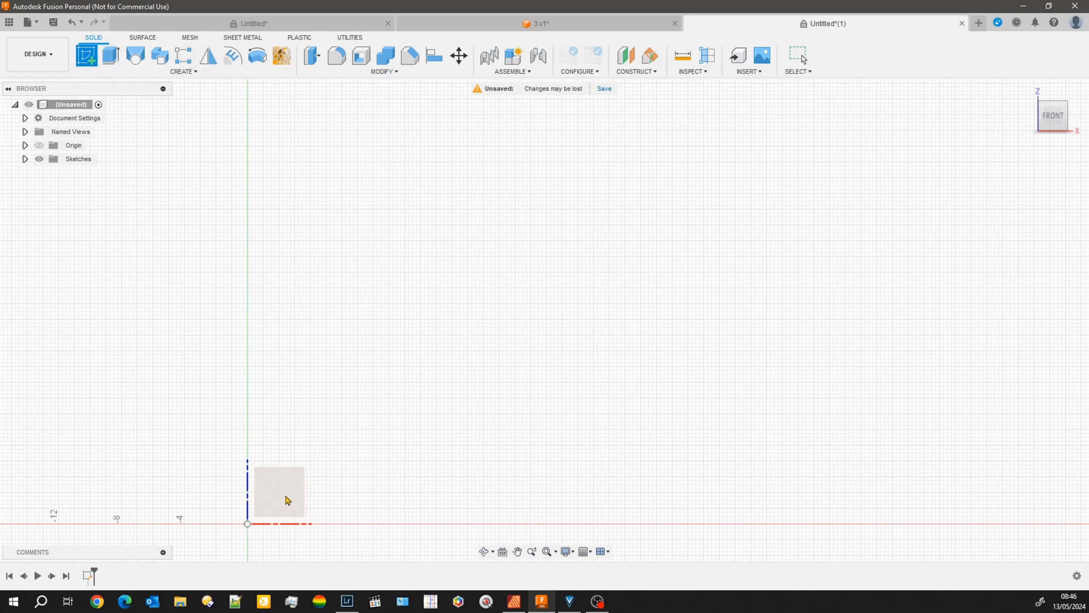
click(288, 500)
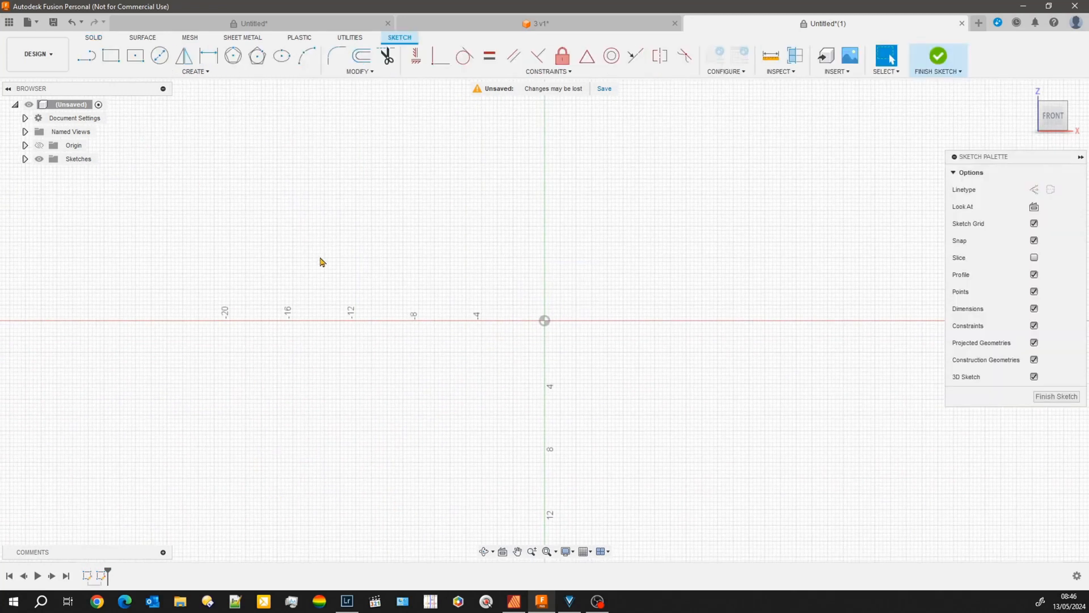
- Sketch a stepped four-segment line starting on the vertical axis, with a 5 mm first drop and a 12.5 mm second run, and finish the sketch
key(l)
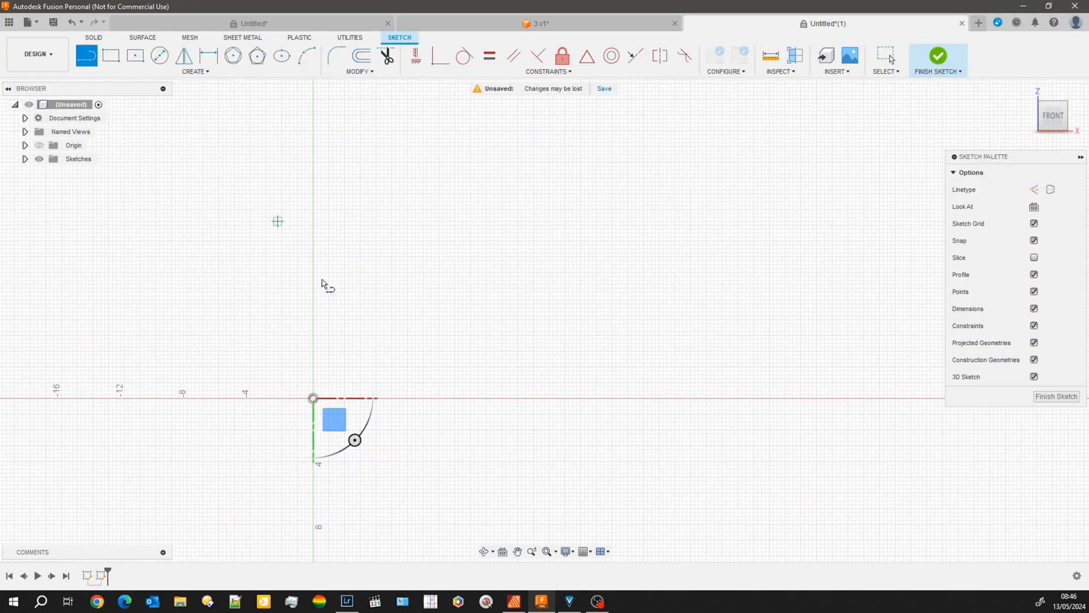
click(313, 287)
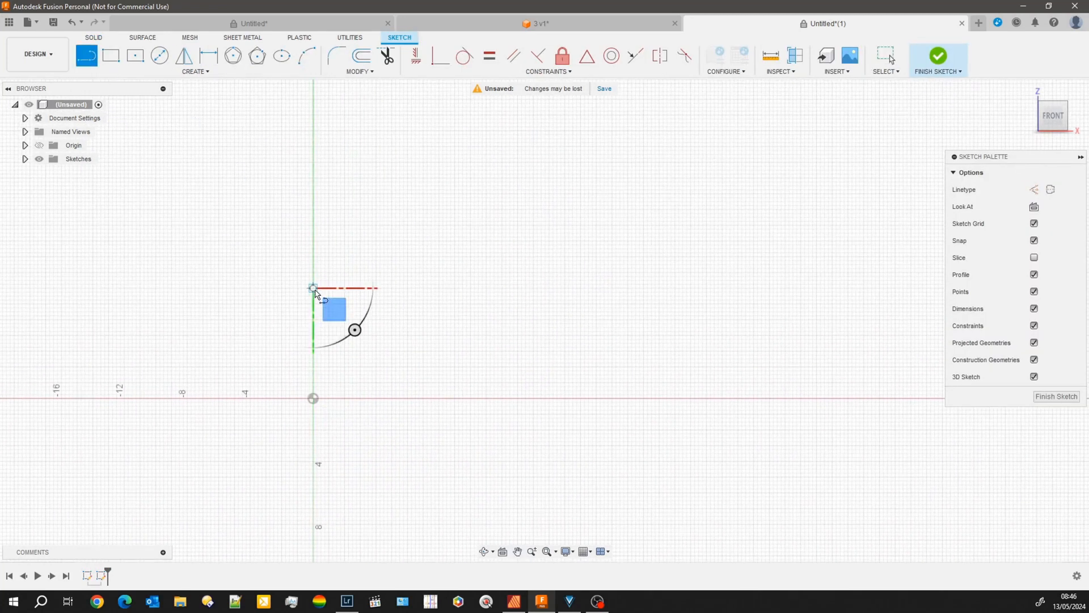
click(502, 288)
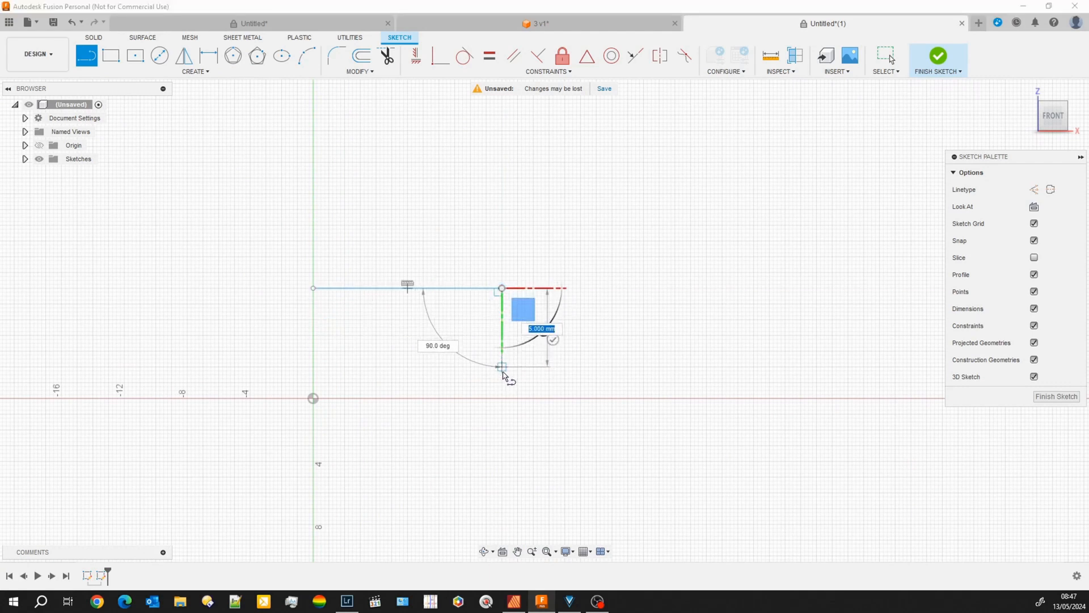
click(502, 367)
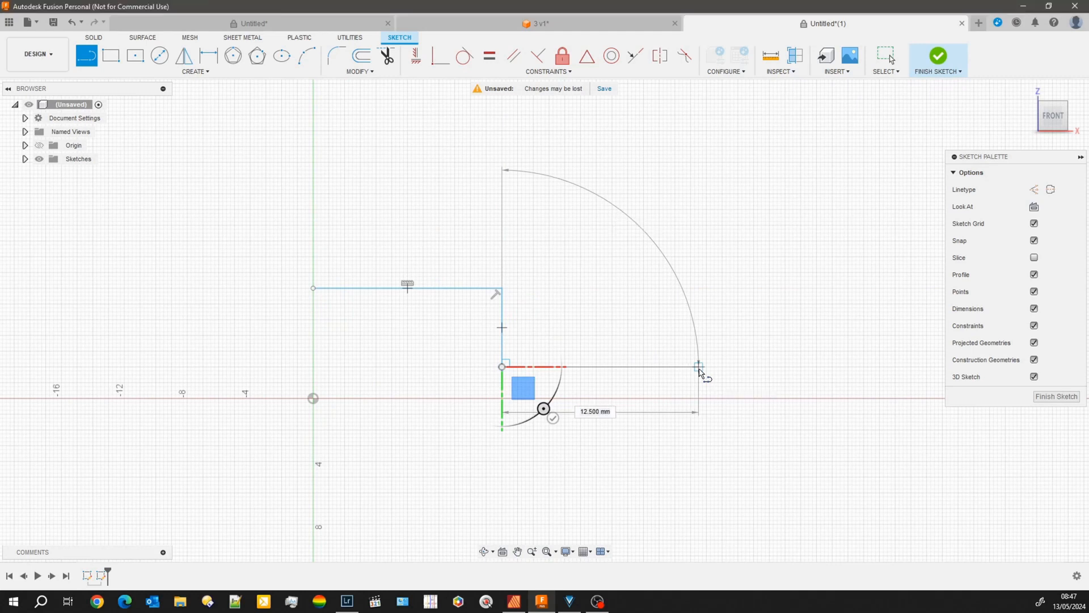
click(698, 367)
click(698, 453)
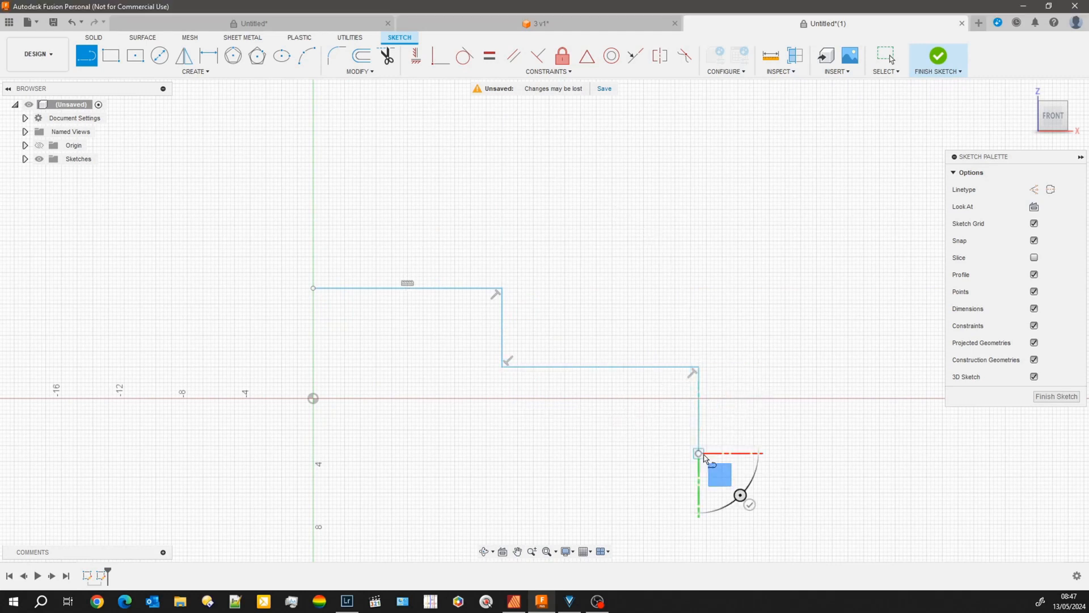
drag(700, 453, 752, 507)
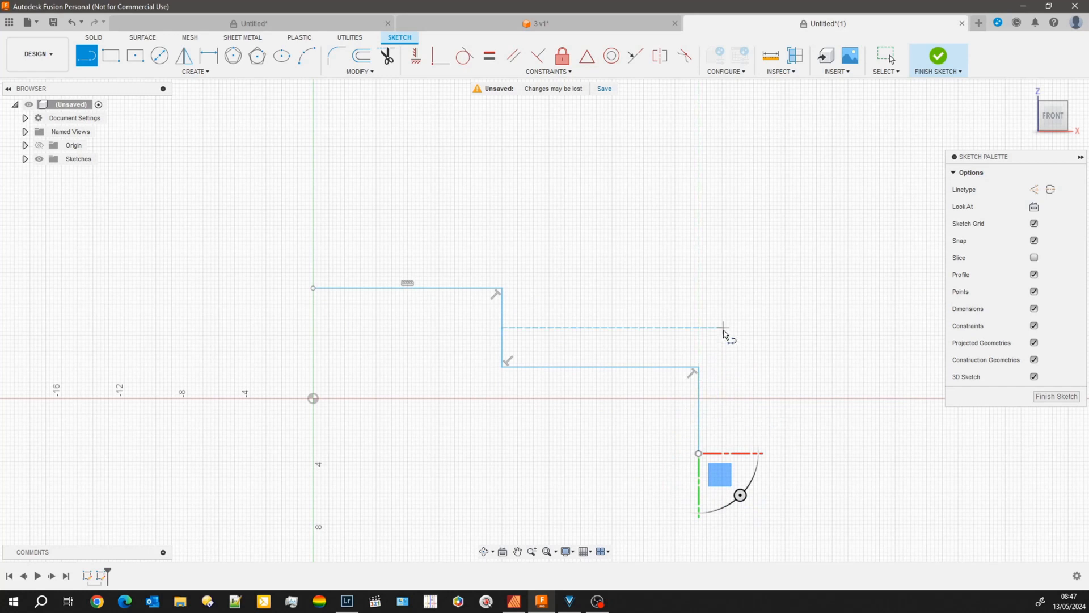
scroll(725, 335, up, 2)
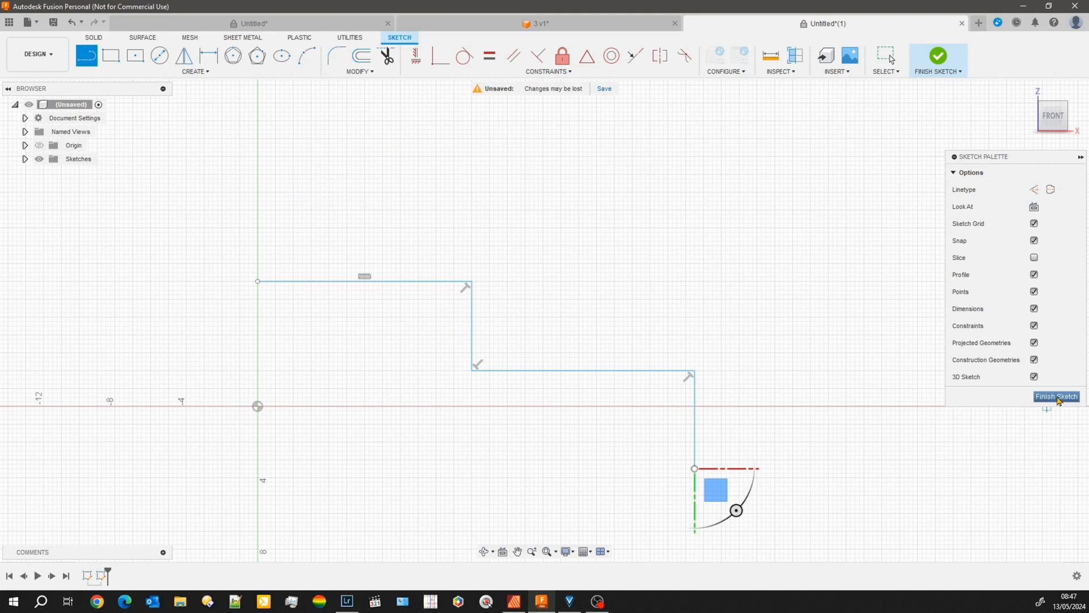
click(1057, 396)
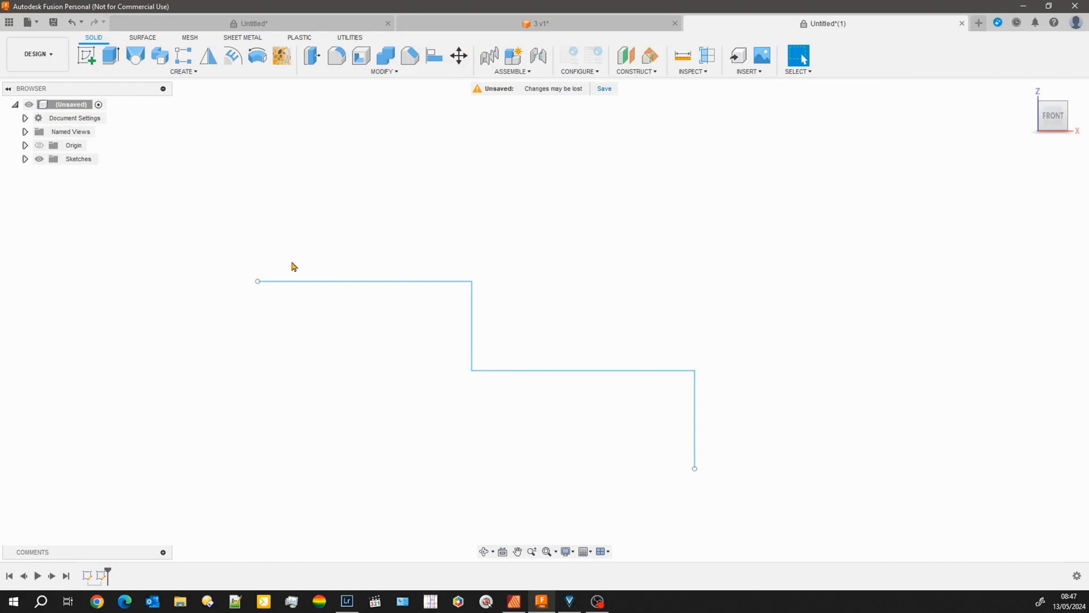
- Create a construction plane along the stepped path near its upper start, at a proportional distance of 0.007
click(638, 74)
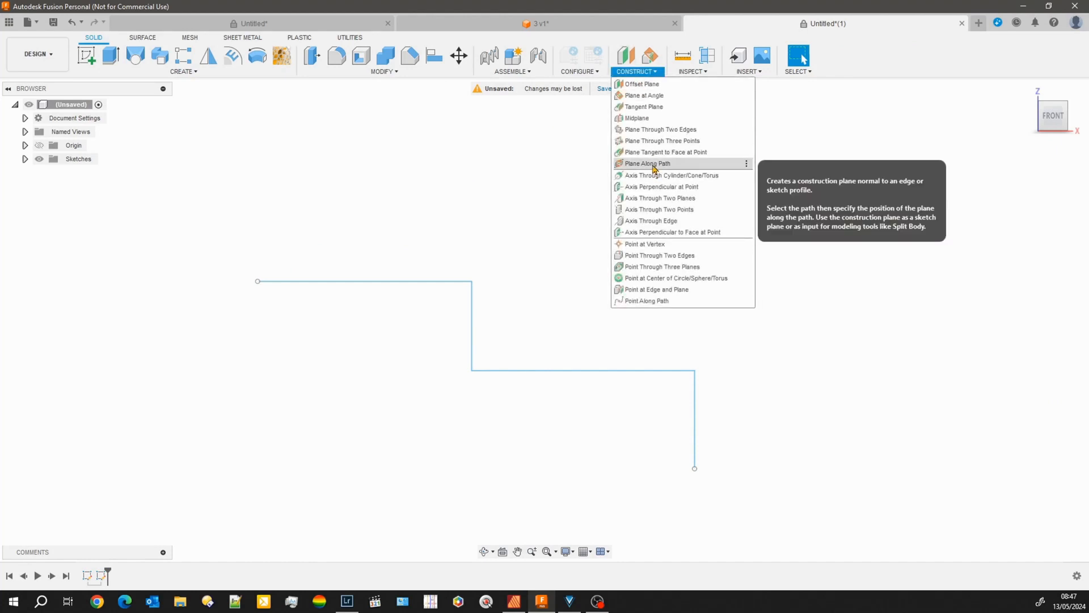
click(652, 164)
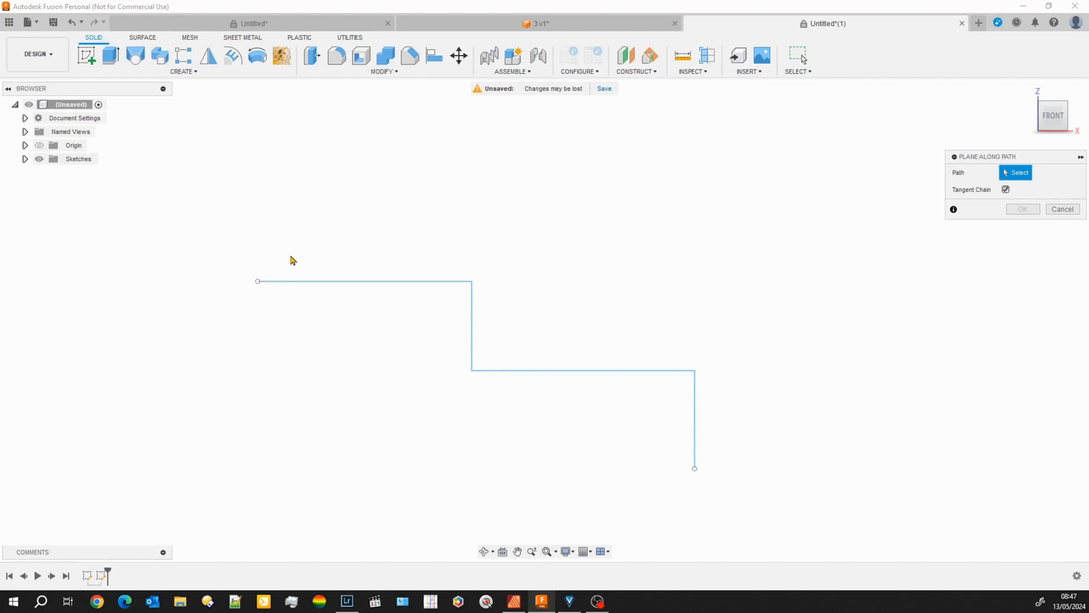
click(300, 282)
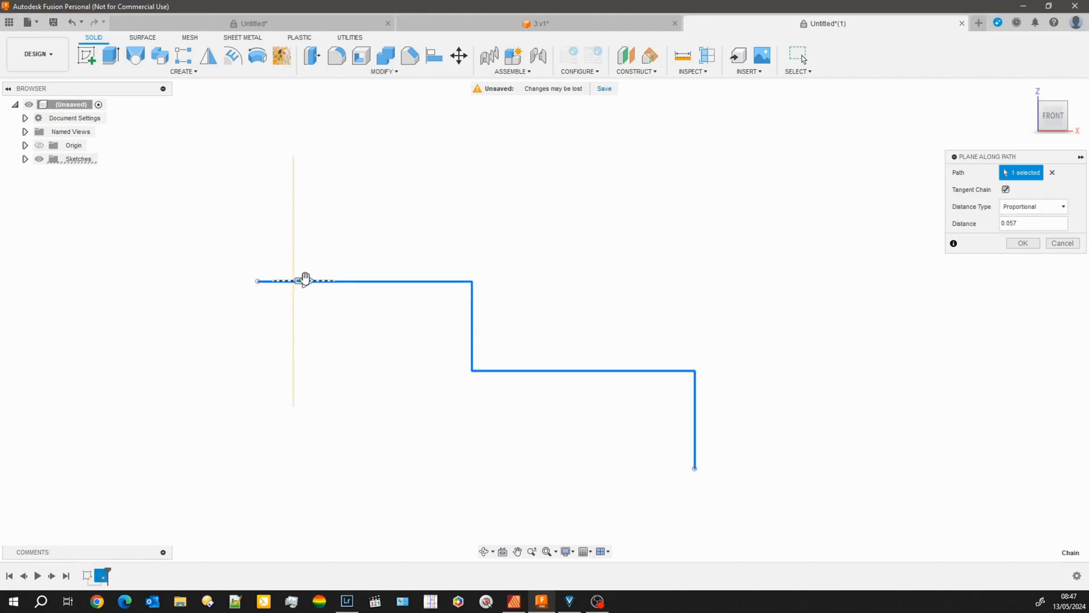
drag(323, 282, 271, 297)
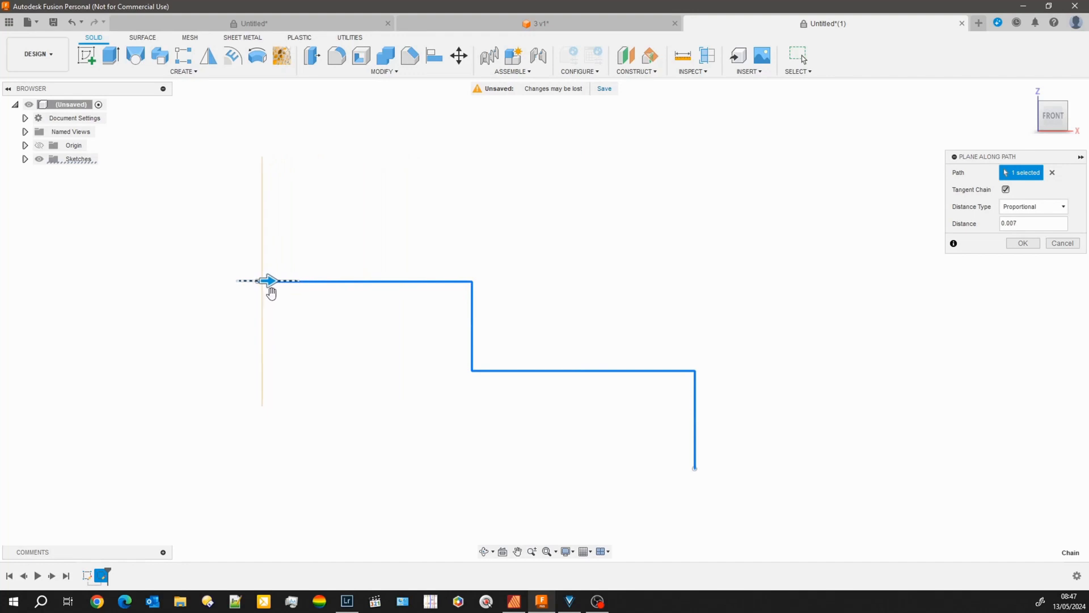
click(1023, 243)
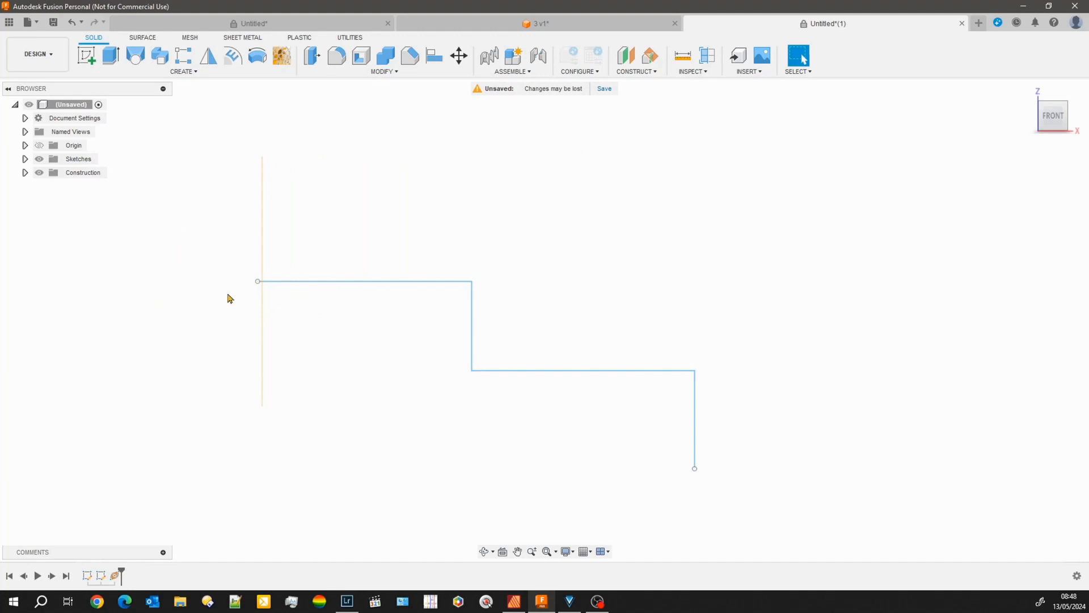
- Sketch a circle about 1.5 mm in diameter on the new construction plane, centred on the path's start, and finish the sketch
mouse_move(197, 324)
shift+middle_down()
mouse_move(187, 324)
mouse_move(202, 340)
shift+middle_up()
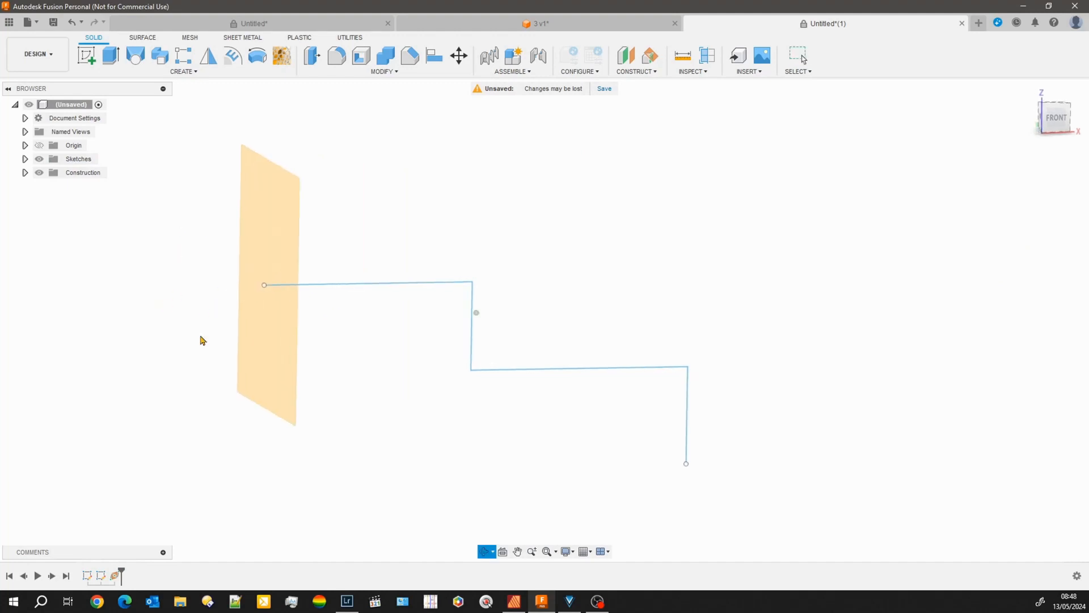
click(87, 56)
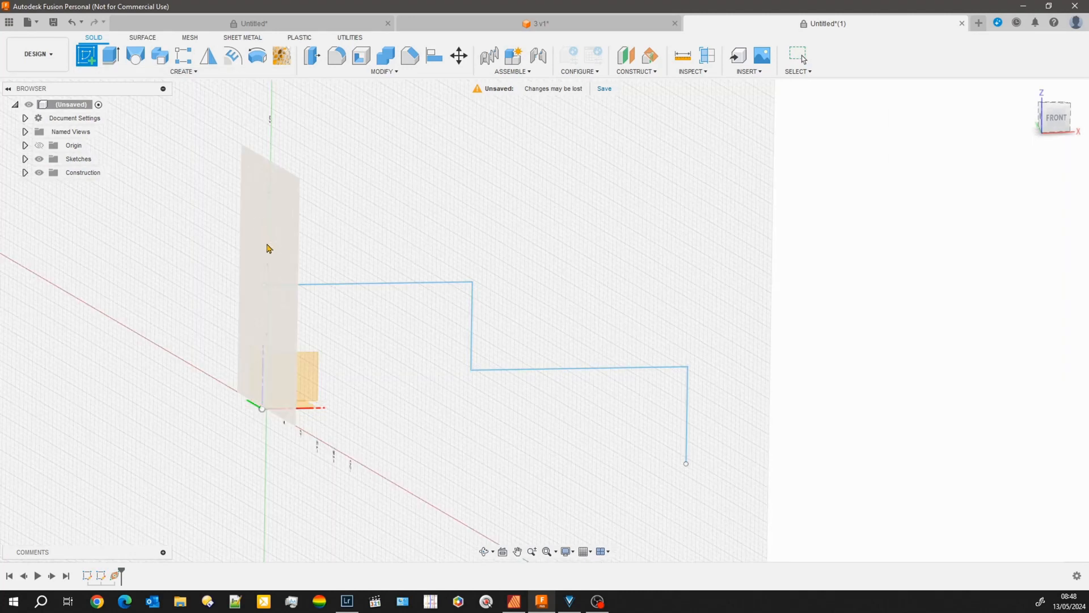
click(272, 251)
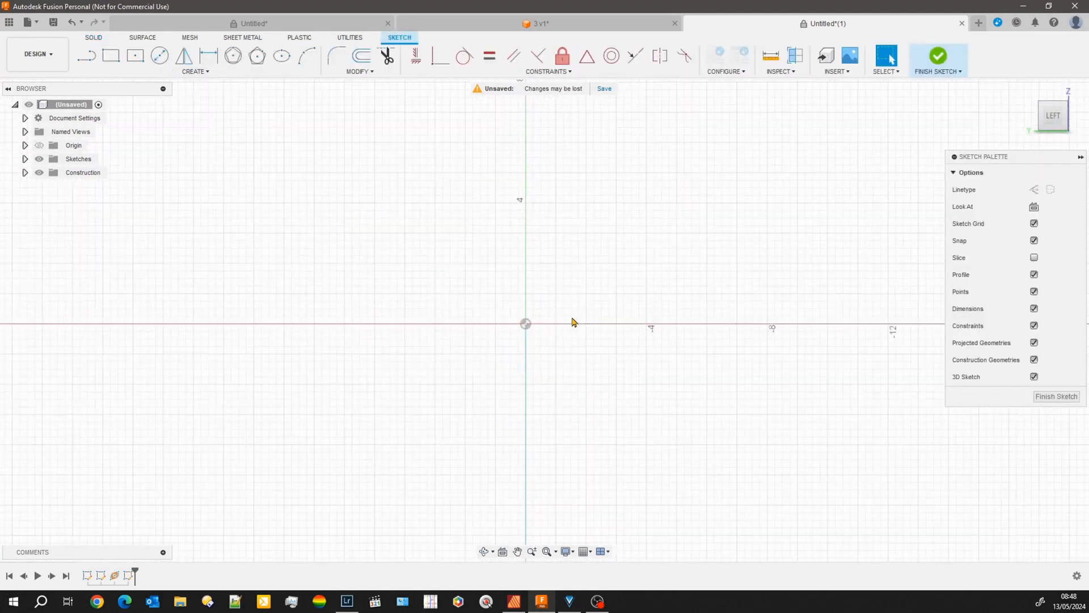
click(158, 57)
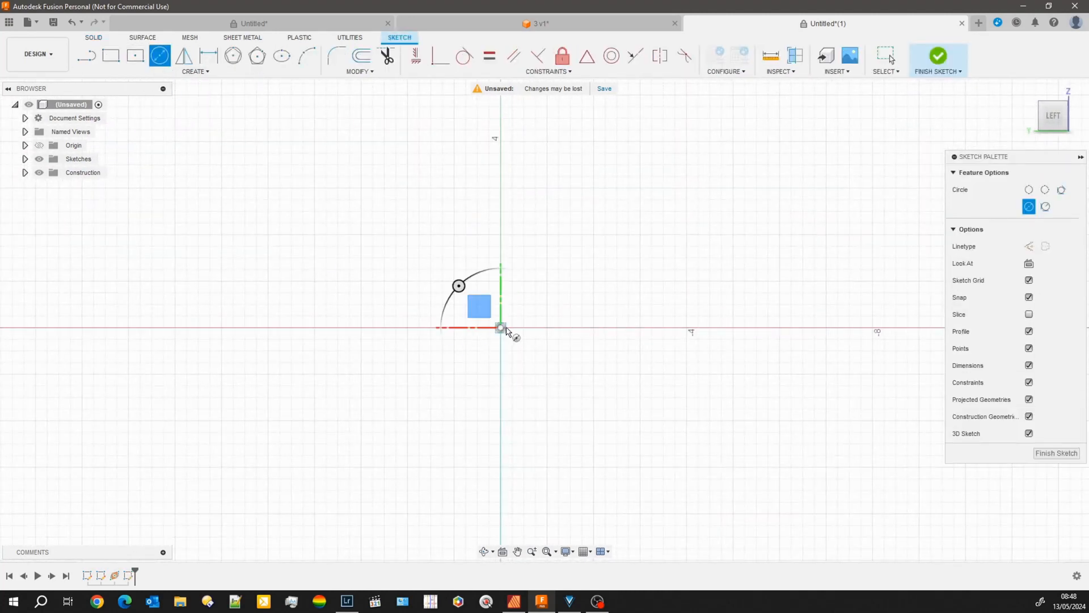
click(500, 327)
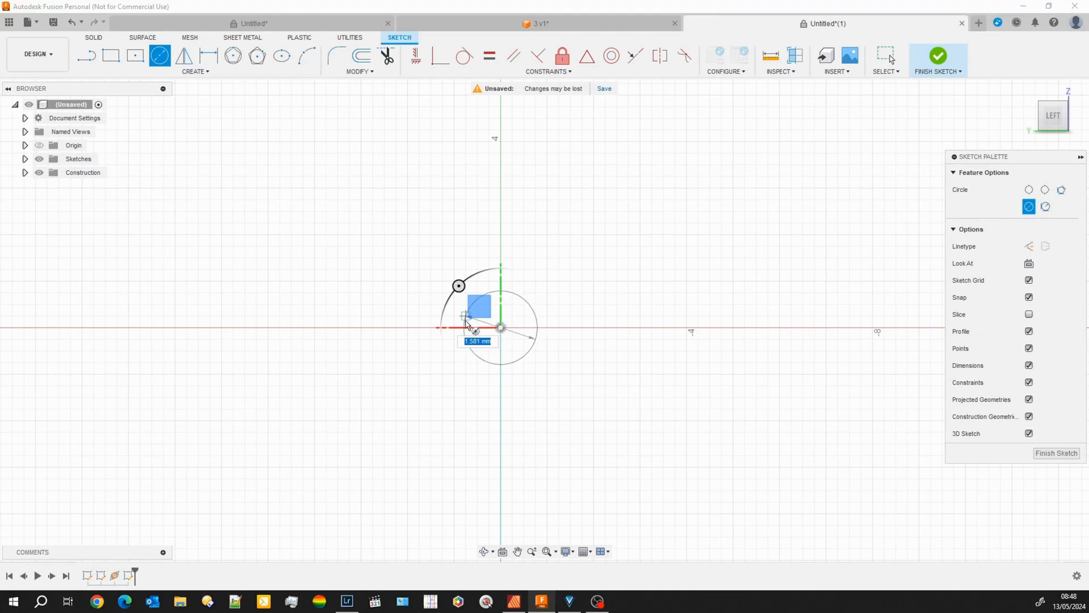
click(465, 332)
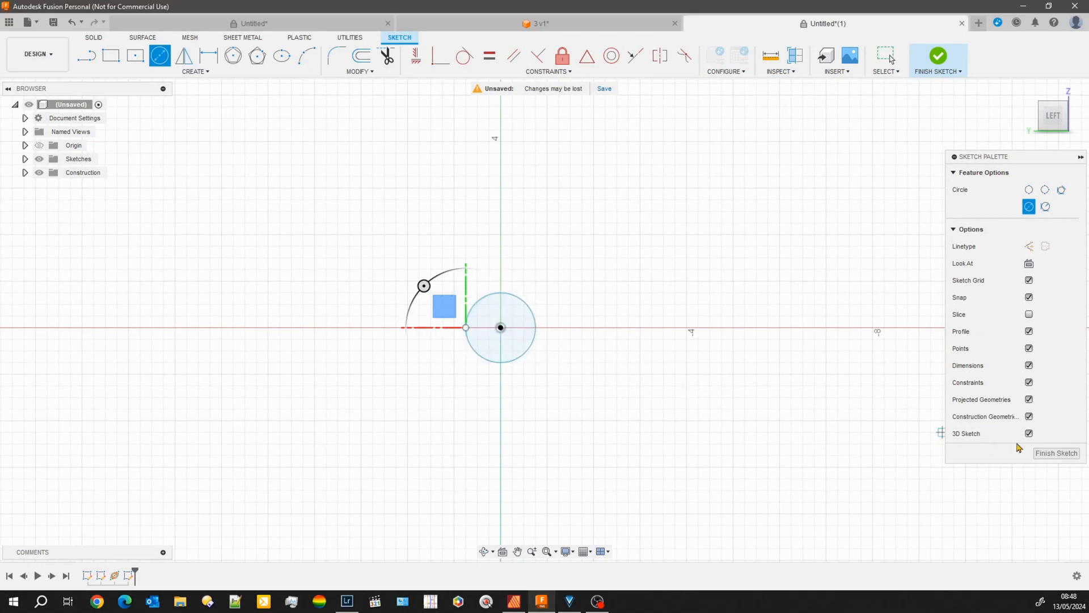
click(1051, 454)
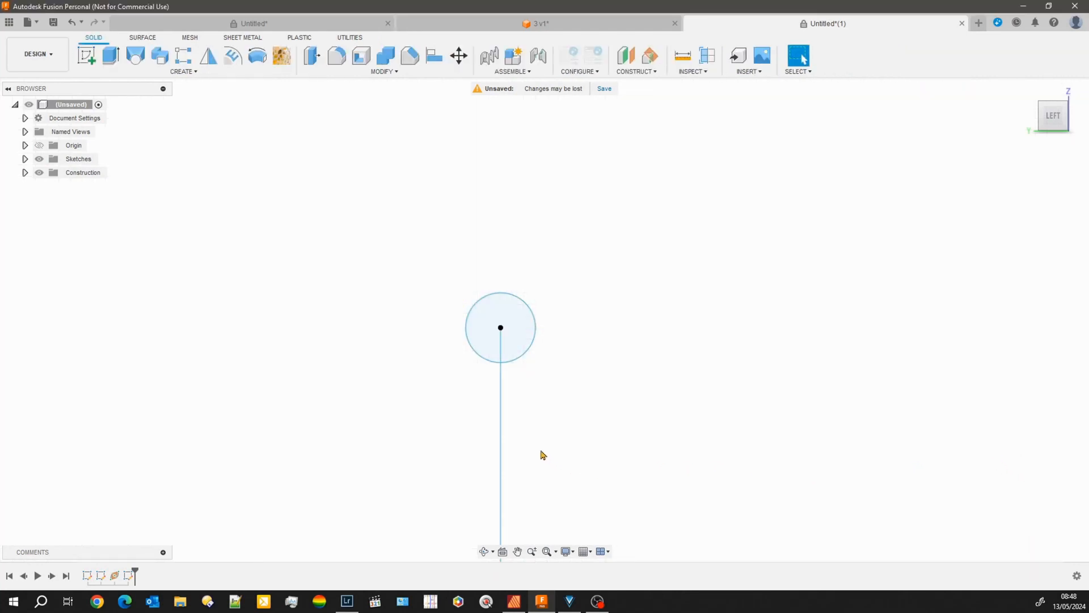
- Try a single-path sweep of the circle along the chained stepped line as a new body with perpendicular orientation
mouse_move(539, 455)
shift+middle_down()
mouse_move(458, 392)
mouse_move(334, 216)
mouse_move(325, 298)
shift+middle_up()
scroll(518, 432, down, 5)
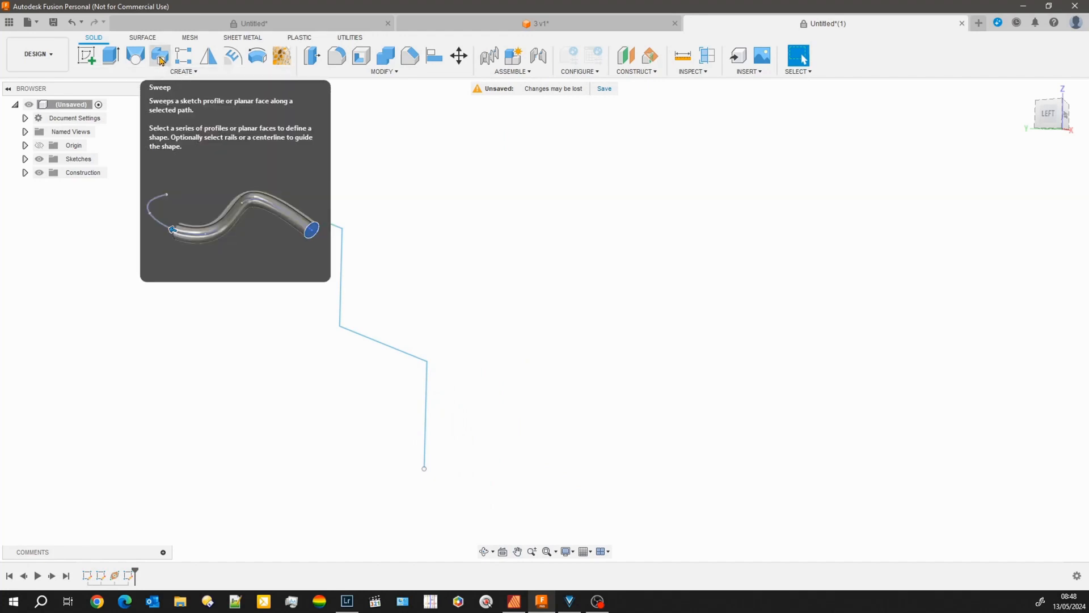
click(160, 60)
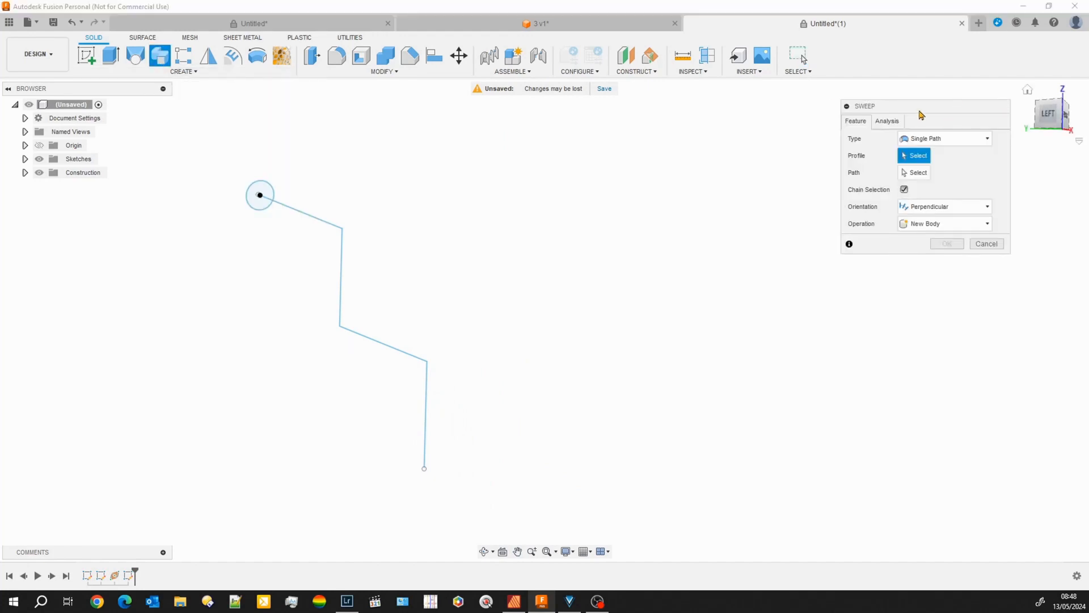
drag(897, 114, 795, 139)
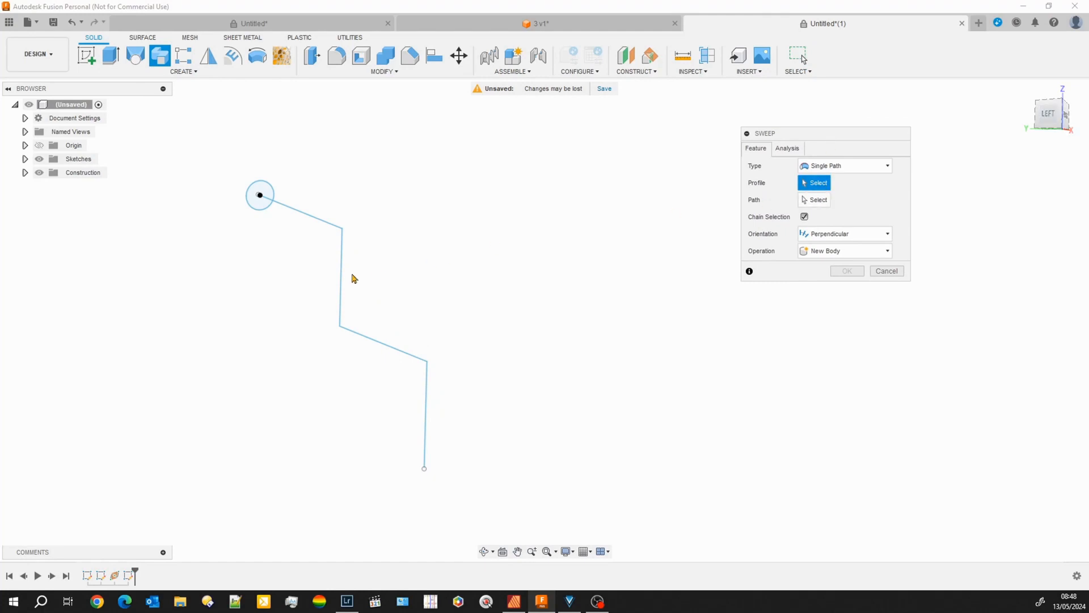
click(258, 205)
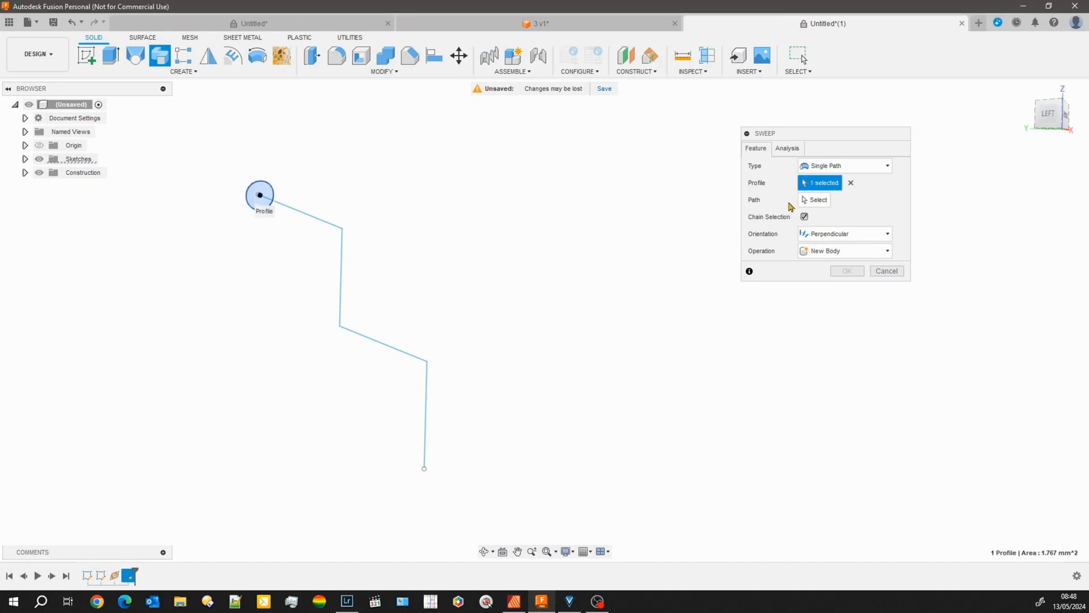
click(815, 200)
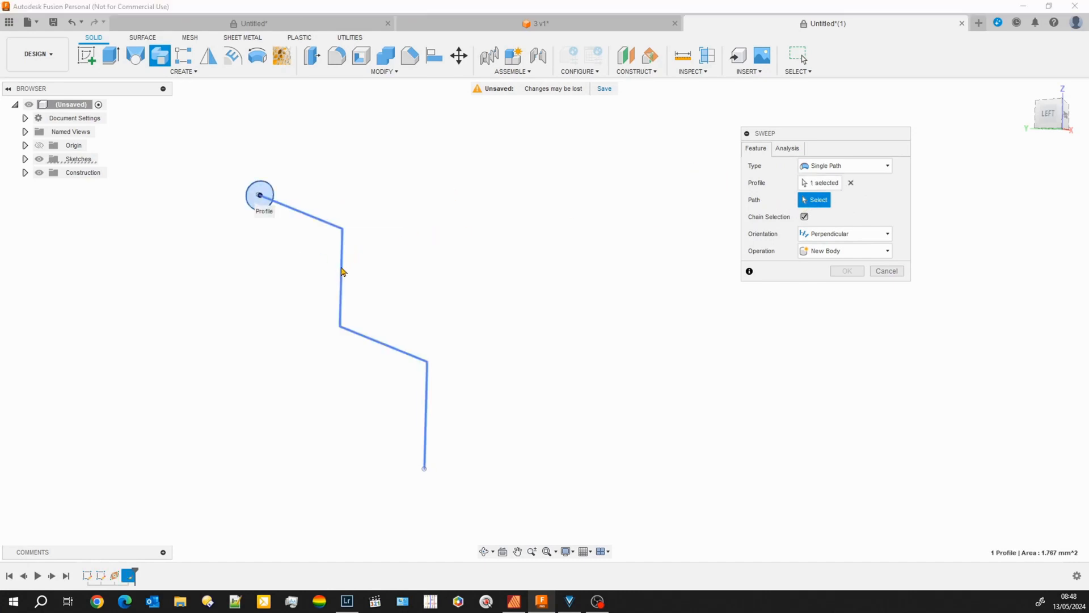
click(343, 274)
shift+middle_drag(502, 377, 445, 391)
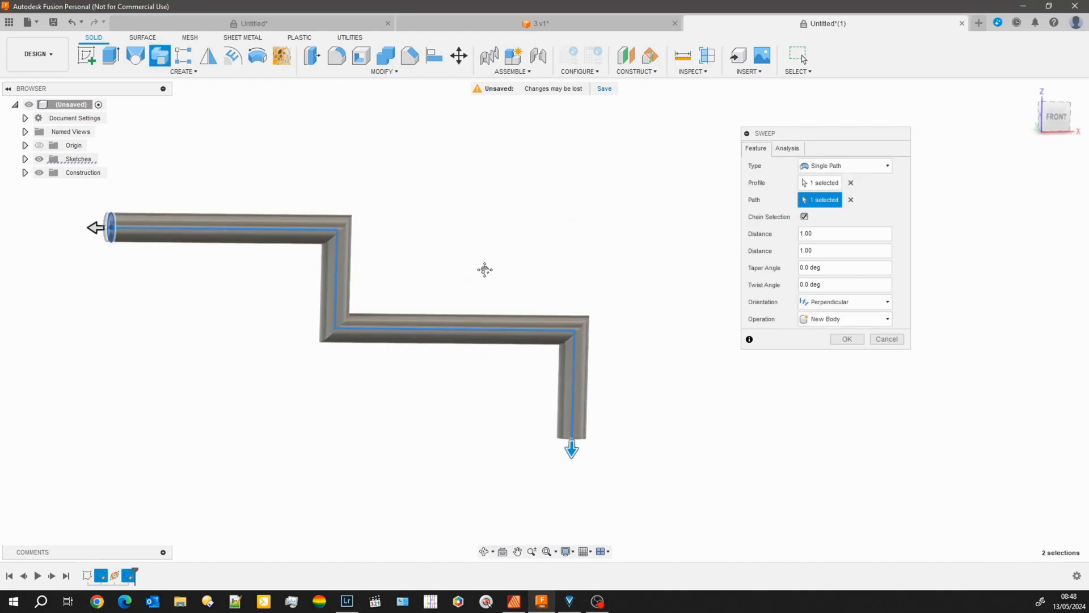
- Try a backward sweep distance of 0 and forward distances of 0.922 and 1.011, and cancel the sweep
drag(138, 215, 156, 254)
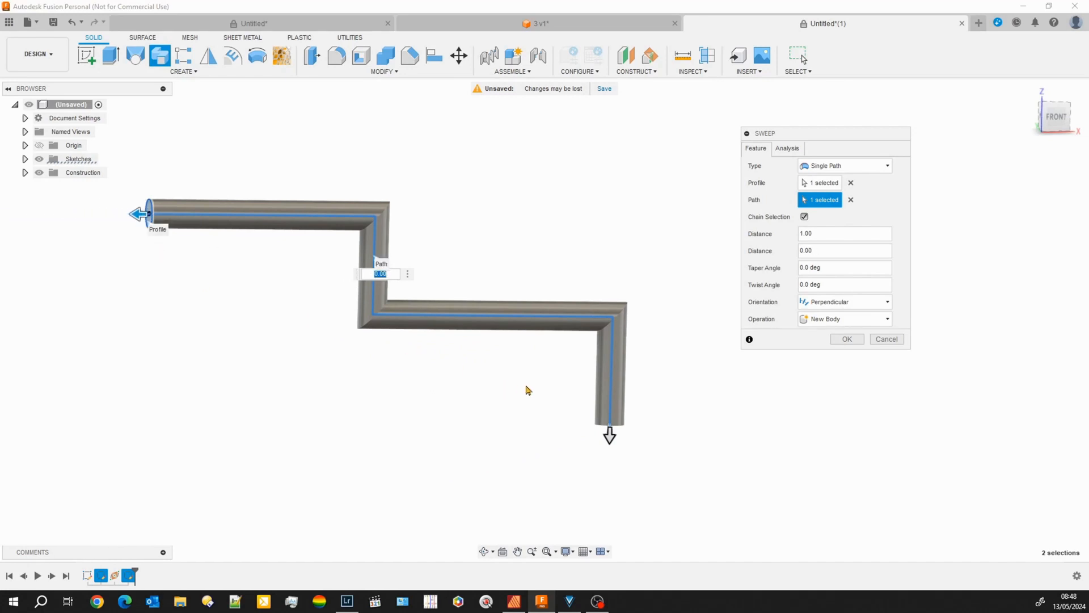
drag(609, 437, 617, 391)
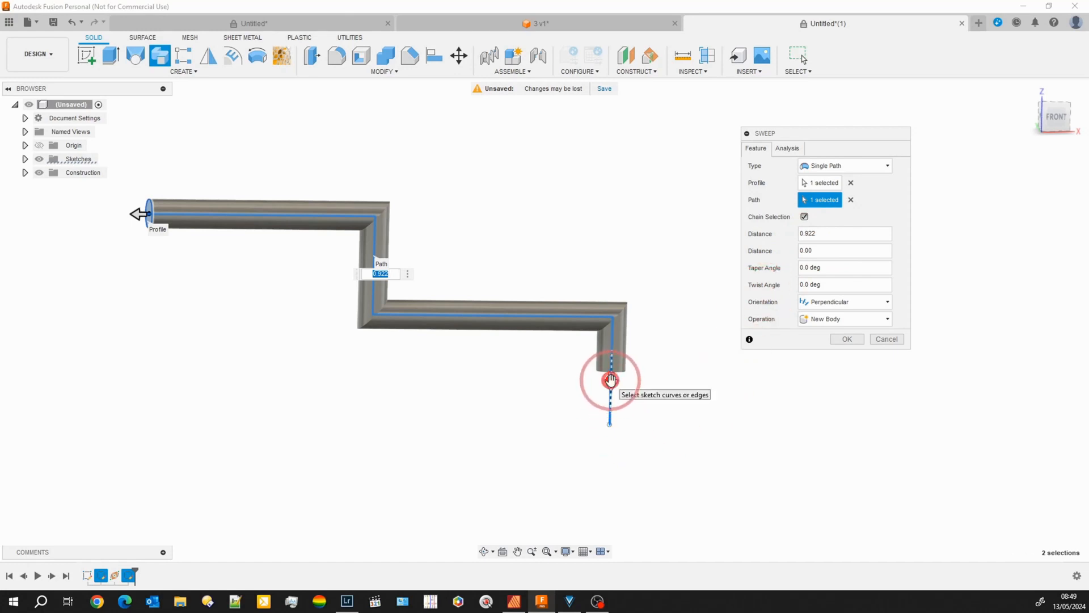
drag(611, 379, 610, 442)
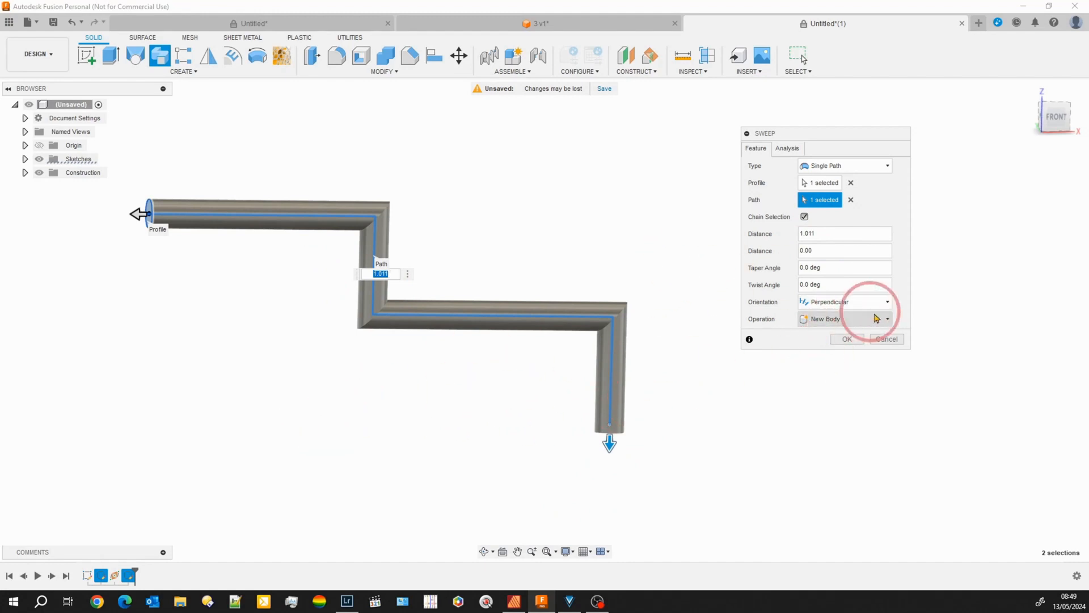
click(887, 339)
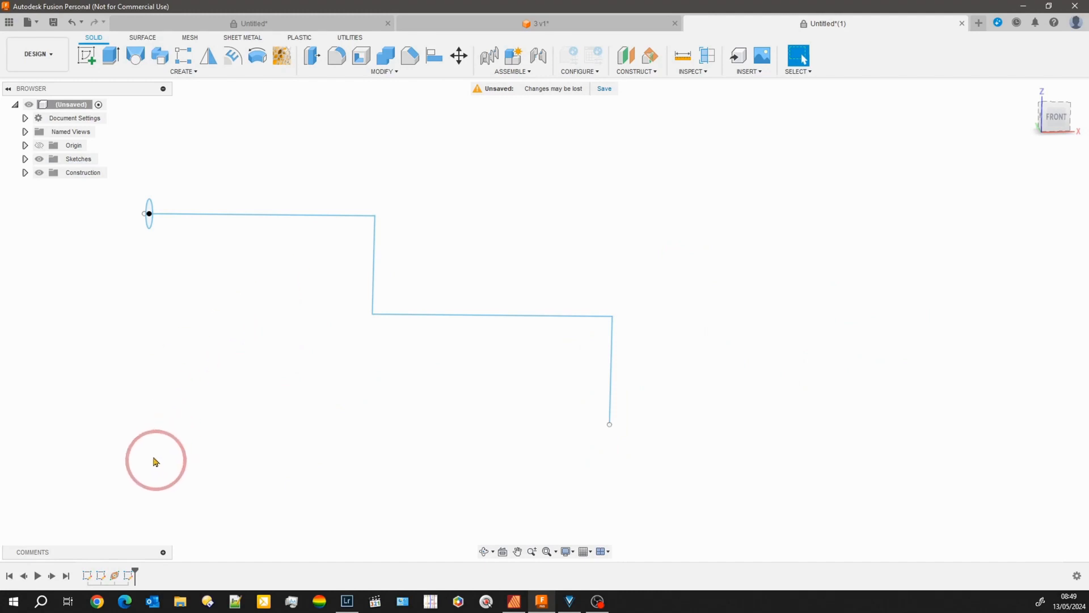
- Reopen the stepped path sketch for editing and fillet its first upper corner with a radius of about 1.936 mm
click(25, 160)
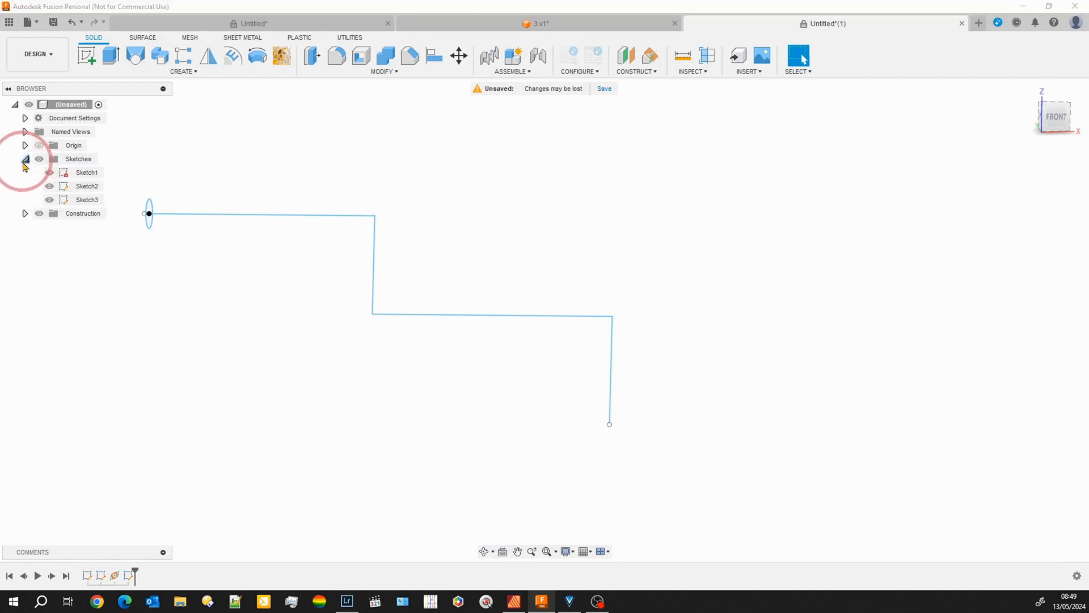
right_click(82, 185)
click(100, 211)
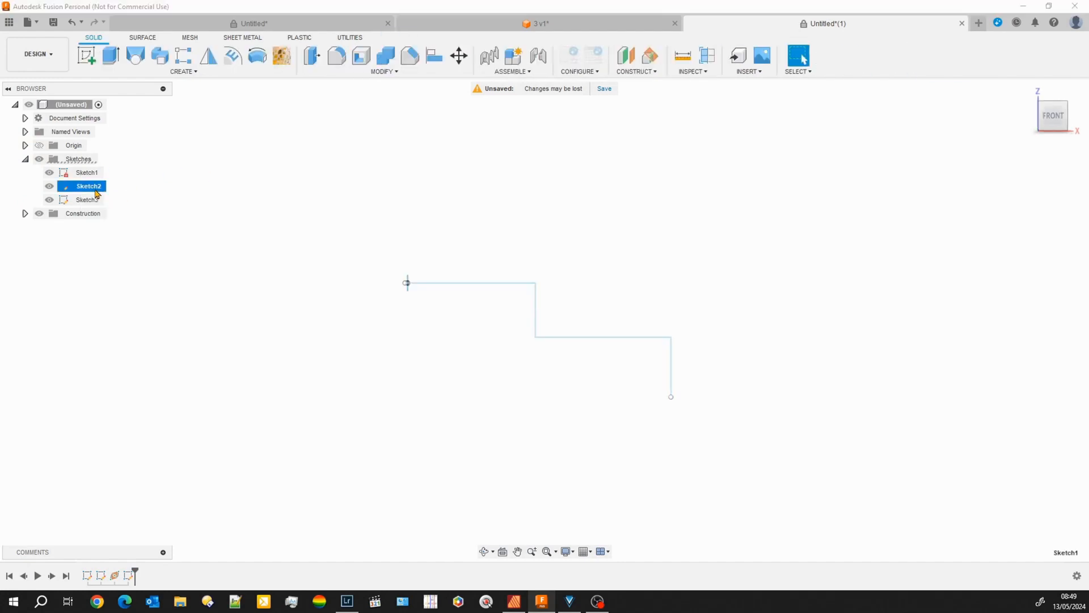
right_click(96, 192)
click(117, 211)
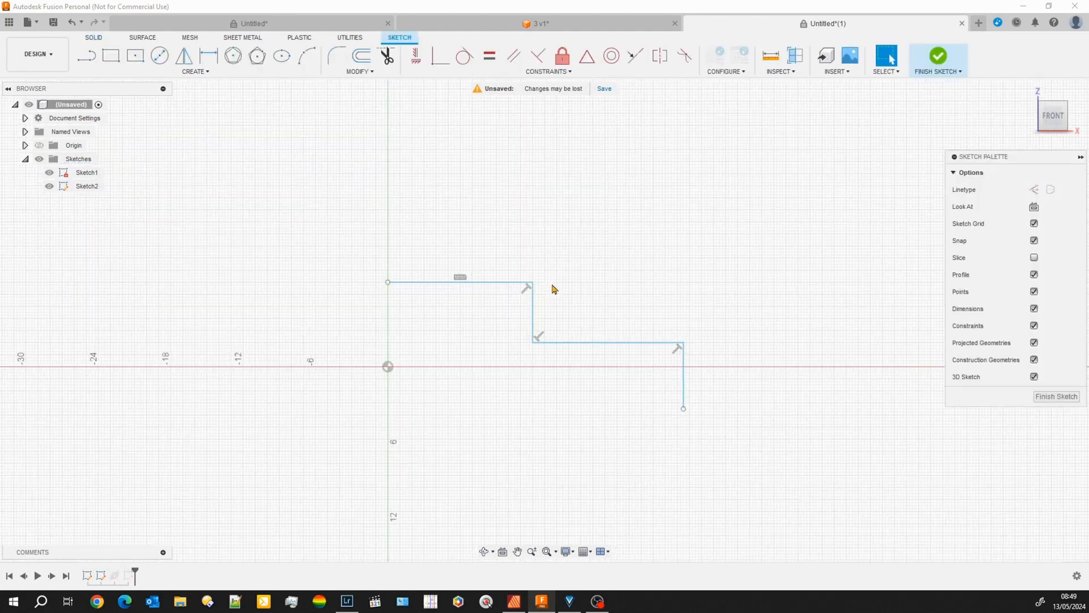
click(337, 57)
click(415, 239)
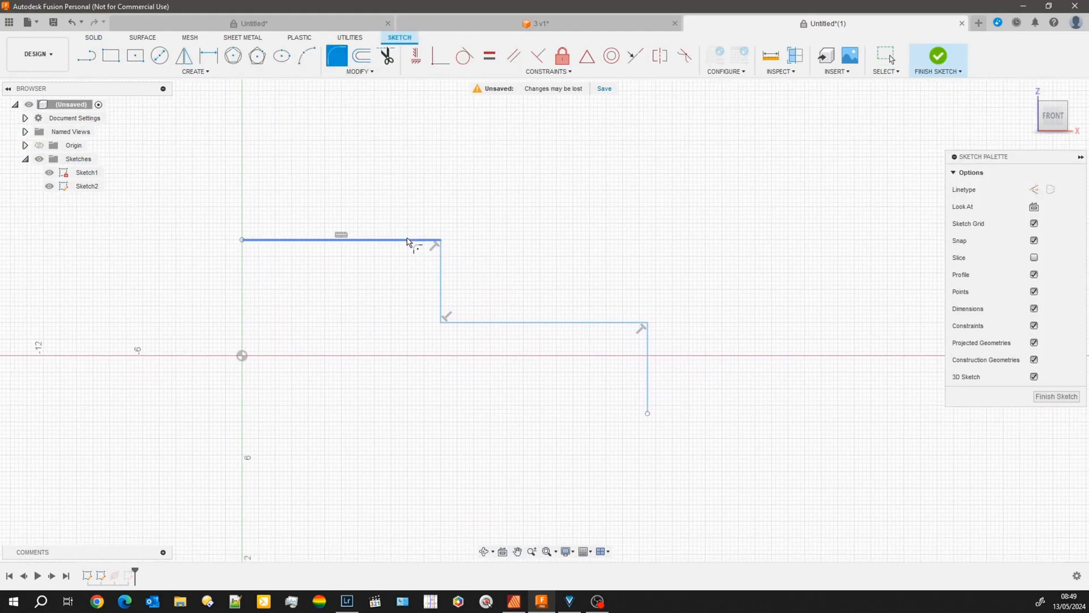
click(441, 273)
drag(443, 237, 440, 243)
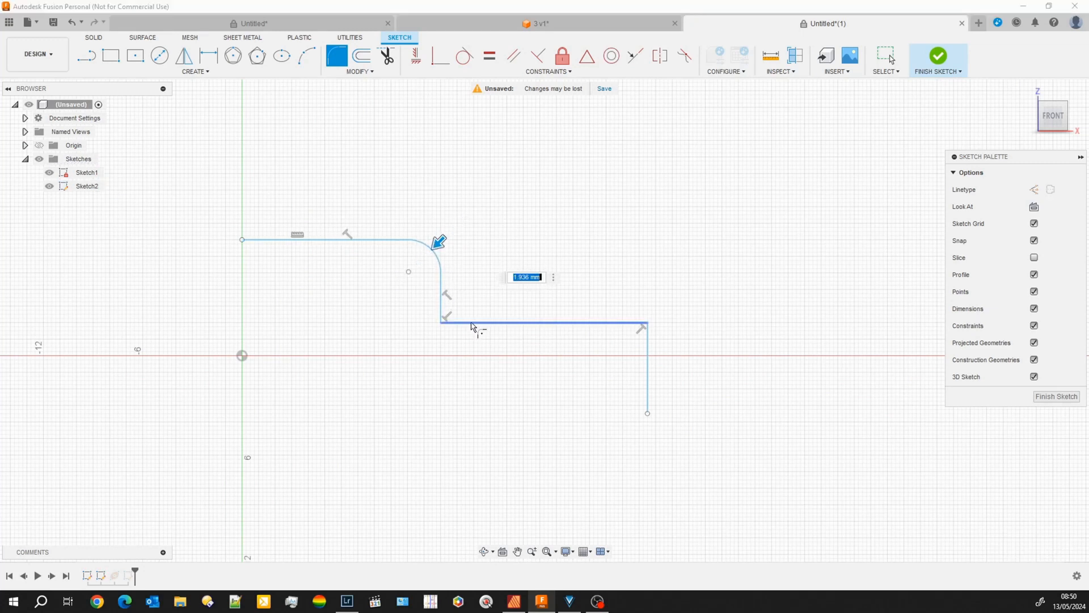
- Fillet the path's two remaining corners with the same 1.936 mm radius and finish the sketch
click(499, 322)
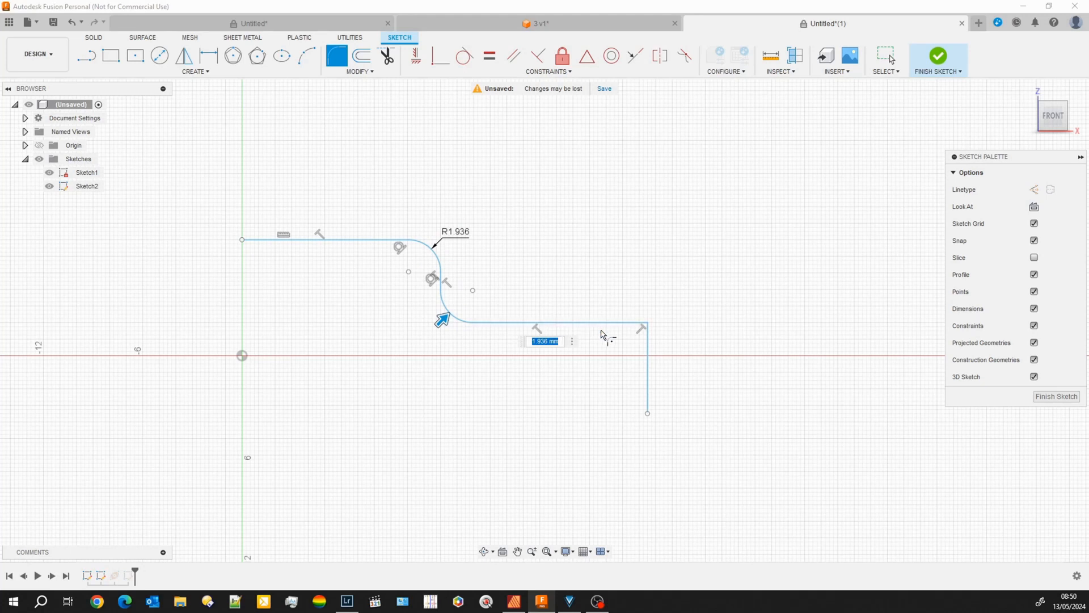
click(536, 322)
click(650, 356)
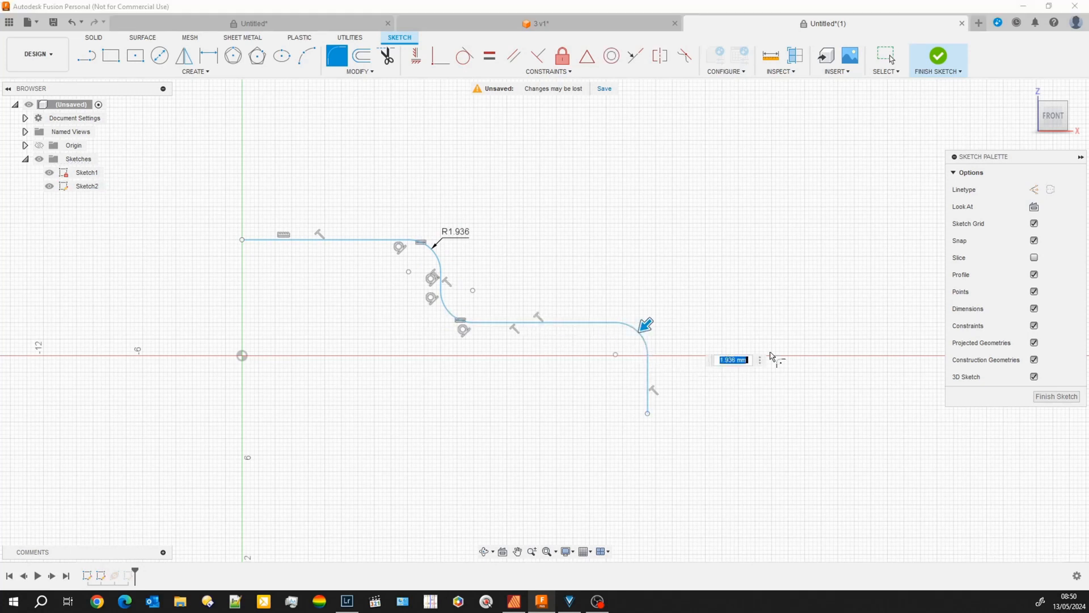
click(1047, 397)
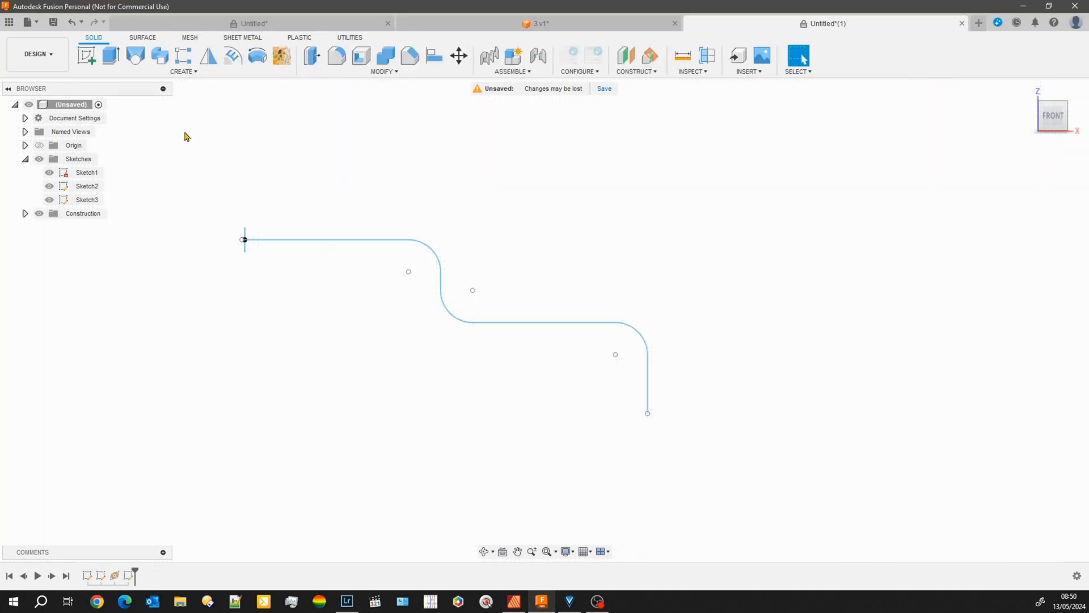
- Try a single-path sweep of the circle along the filleted path with perpendicular orientation and a forward distance of 0.997
click(152, 63)
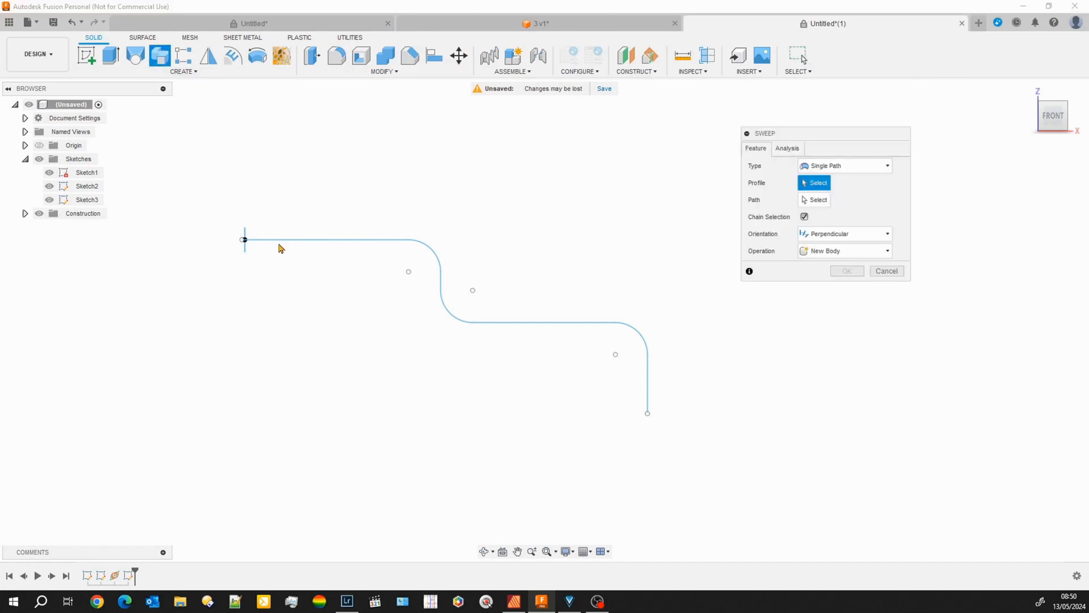
shift+middle_drag(314, 390, 287, 392)
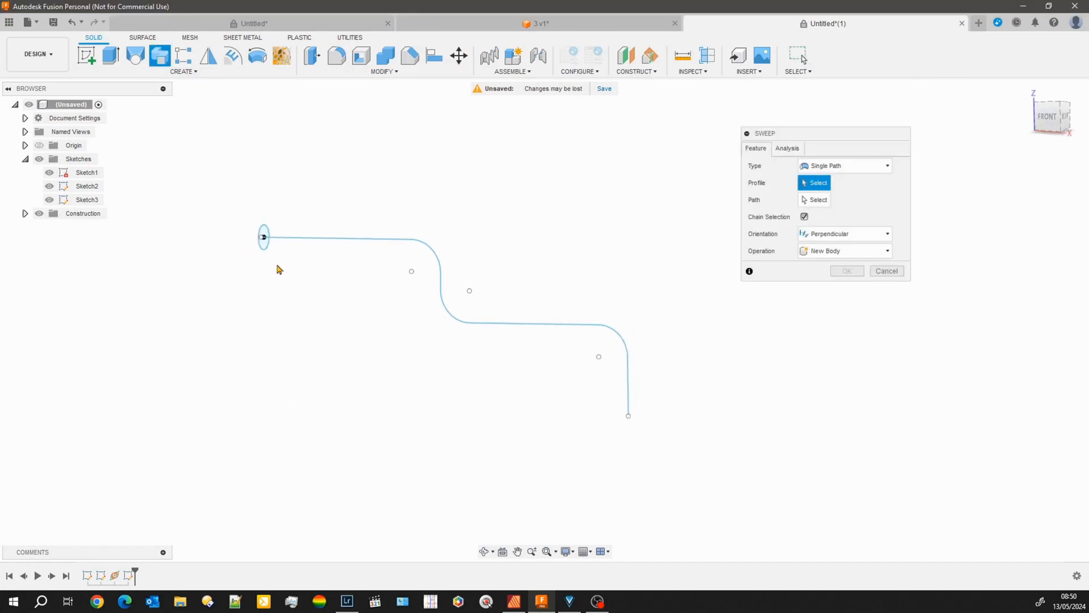
scroll(276, 265, up, 2)
click(261, 236)
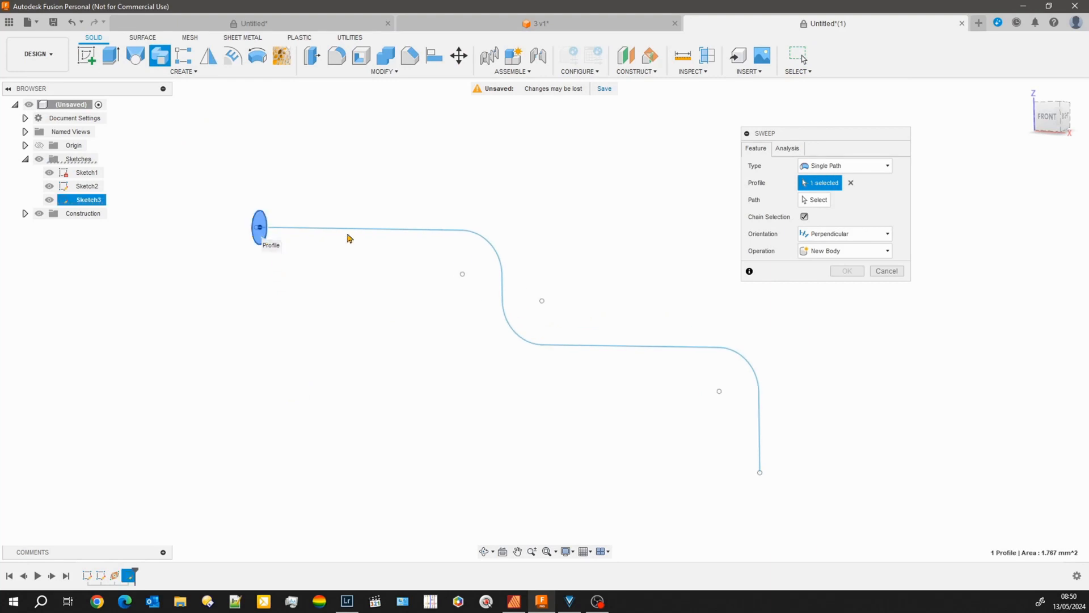
click(828, 203)
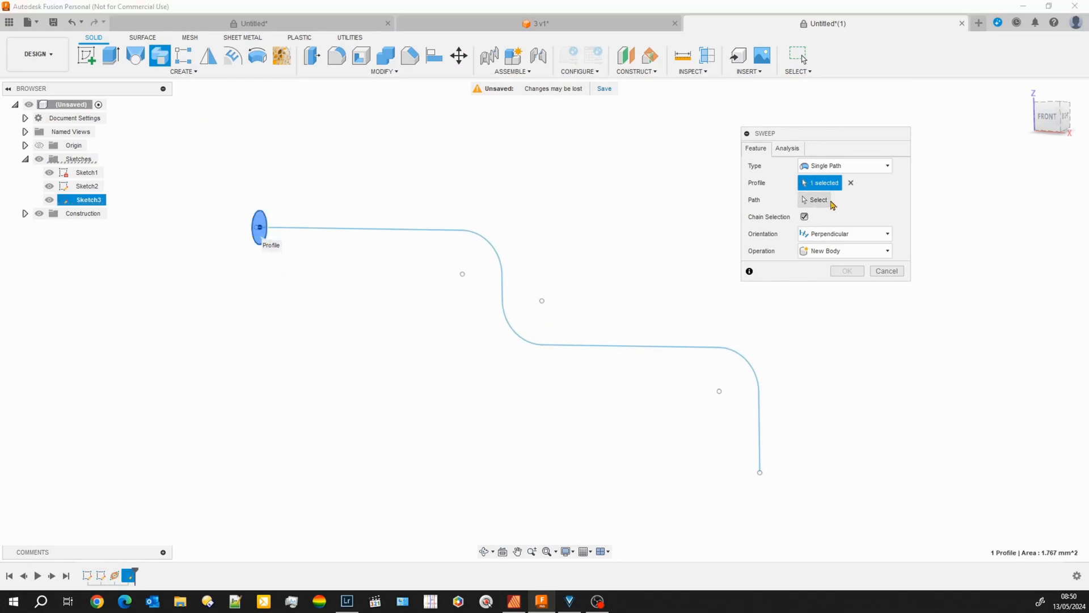
click(493, 240)
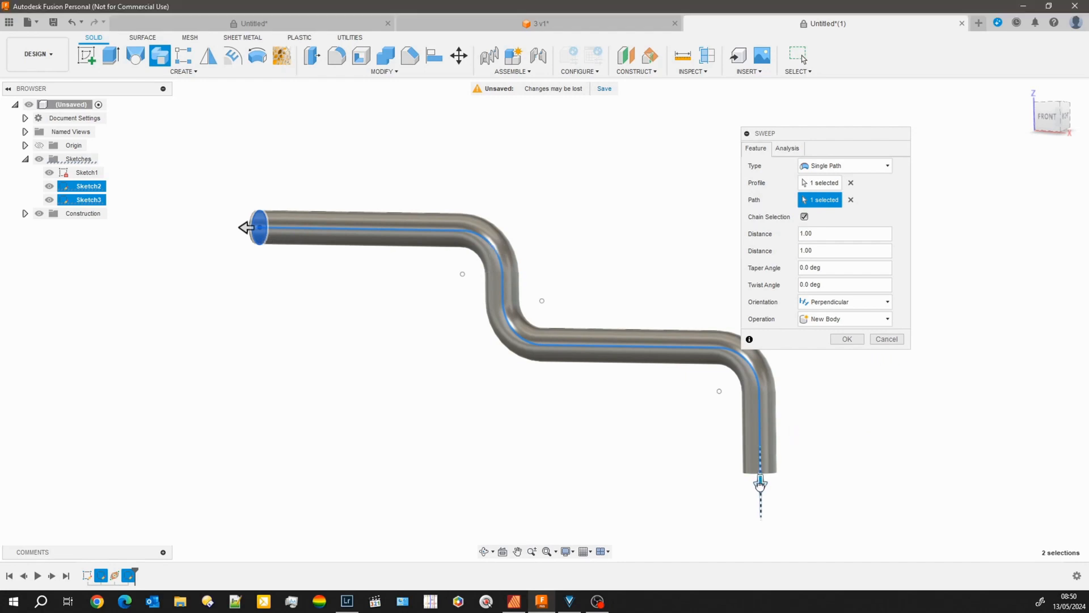
mouse_move(760, 484)
mouse_down()
mouse_move(760, 392)
mouse_move(728, 356)
mouse_move(628, 370)
mouse_move(736, 378)
mouse_move(760, 429)
mouse_move(760, 483)
mouse_up()
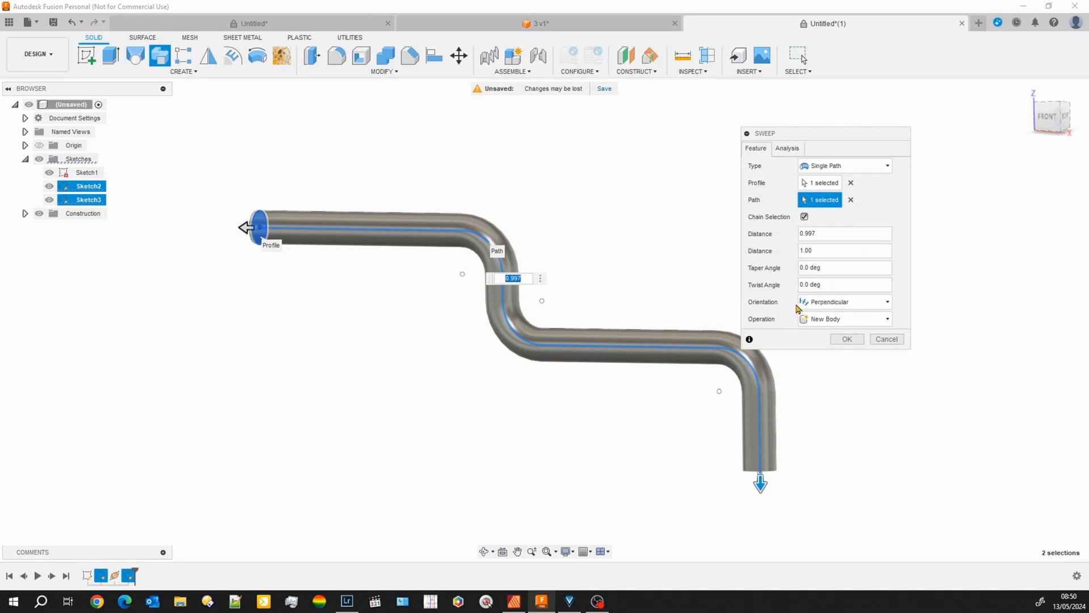
- Try parallel orientation for the sweep with forward distances of 0.395 and 0.291
click(888, 307)
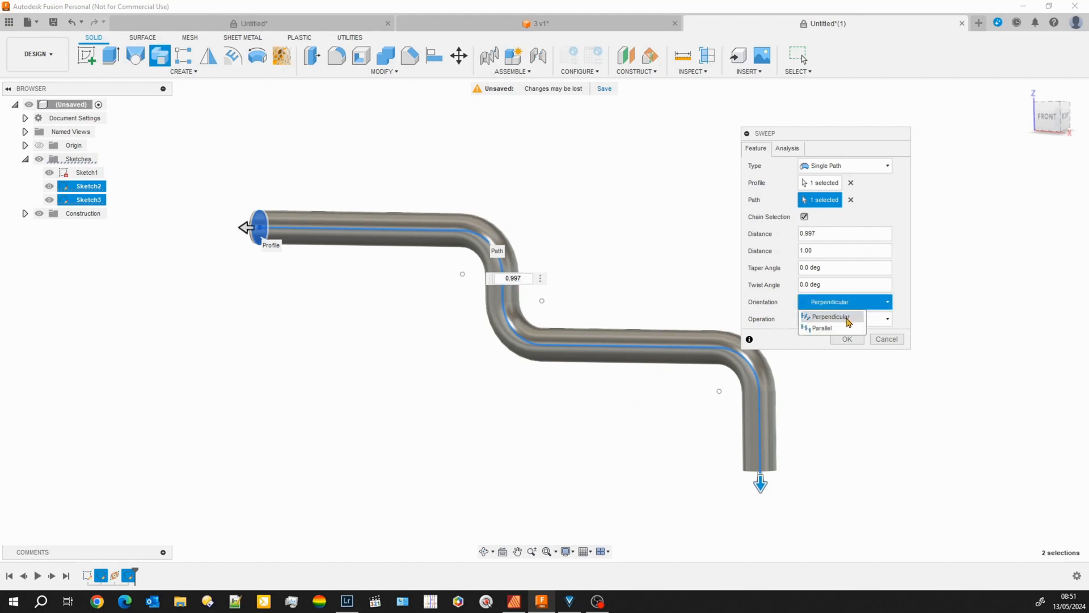
click(823, 328)
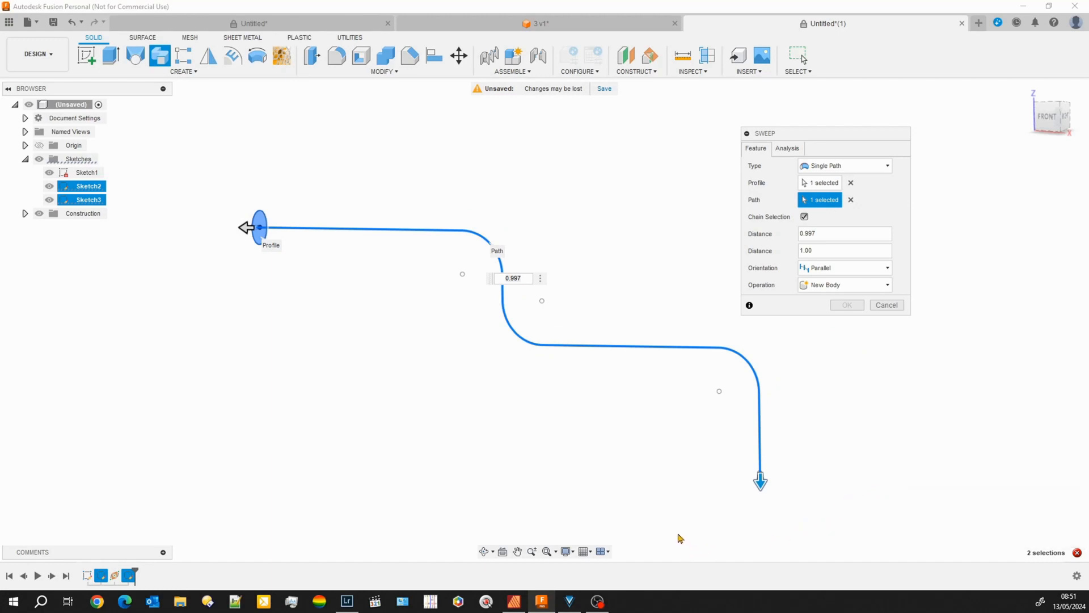
drag(761, 480, 492, 284)
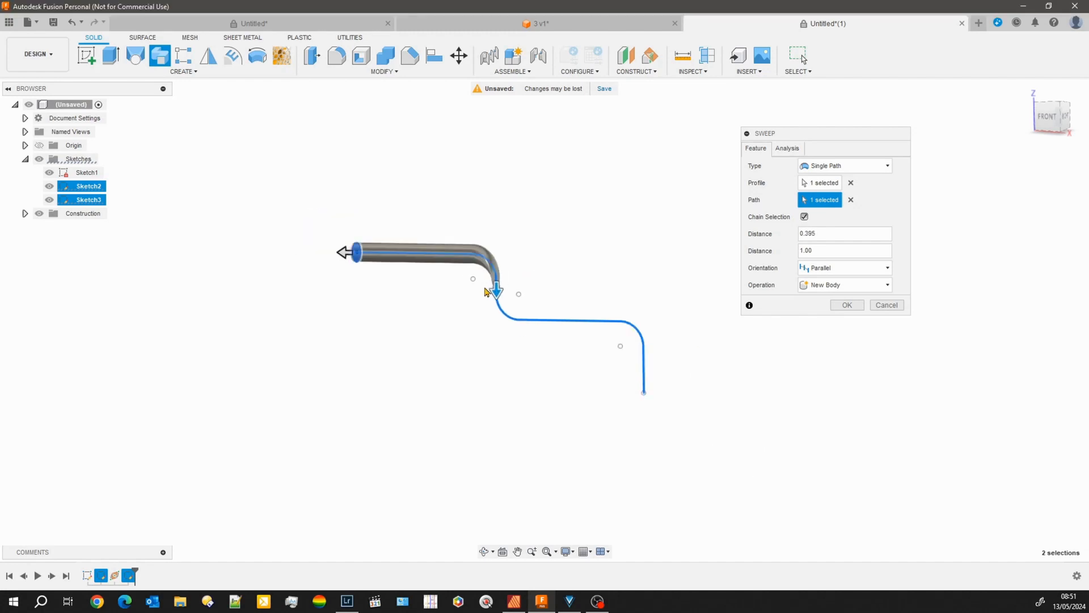
scroll(491, 281, up, 5)
scroll(487, 346, down, 2)
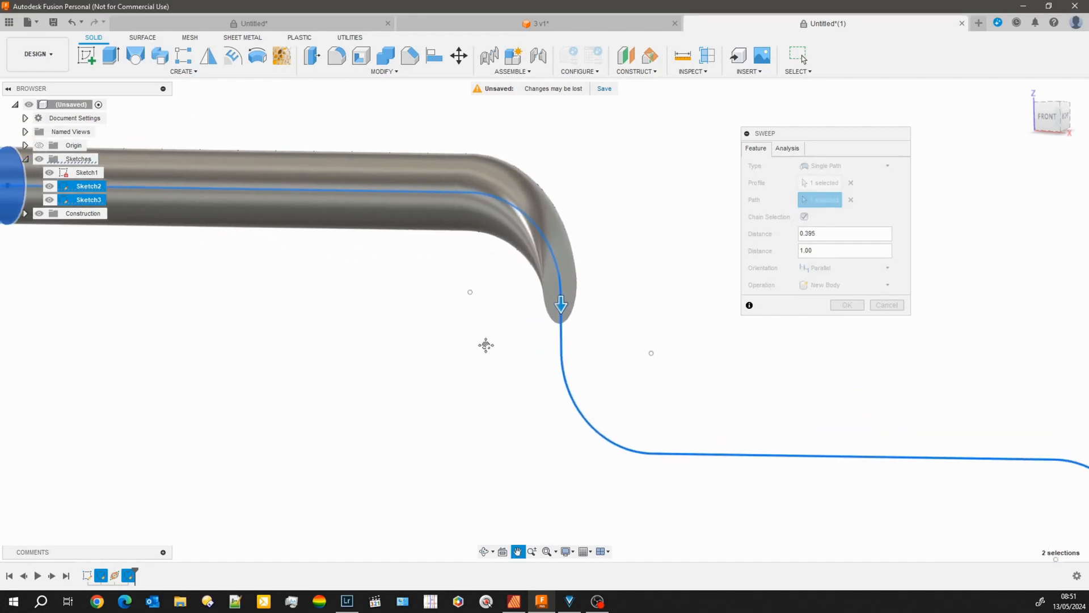
drag(568, 323, 461, 214)
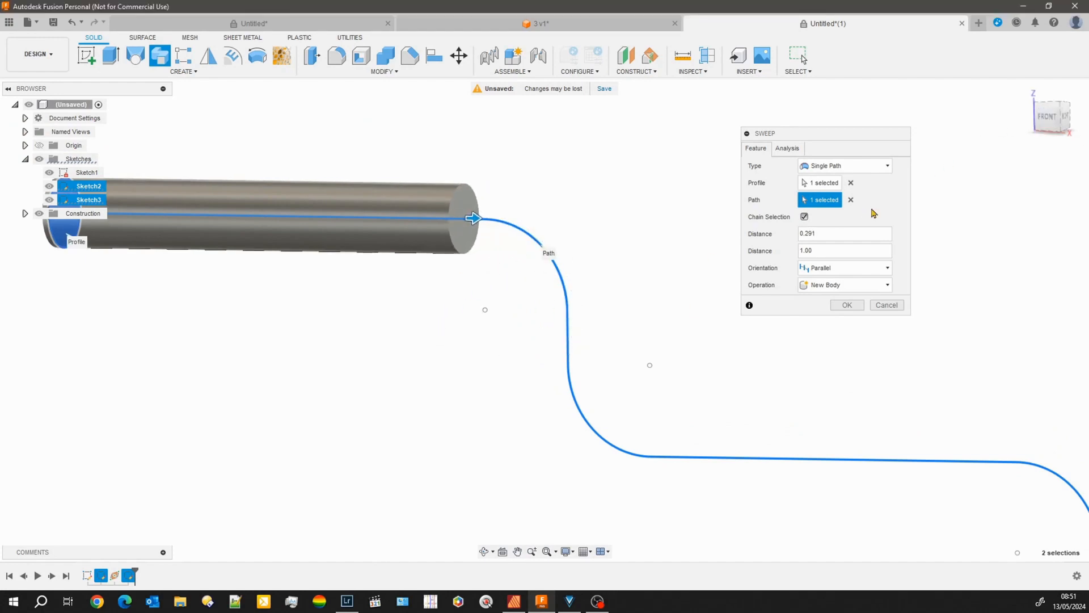
- Viewing the parallel sweep from the front, try forward distances of 0.378, 0.323 and 0.322 around the first bend
click(1048, 117)
middle_drag(217, 415, 630, 421)
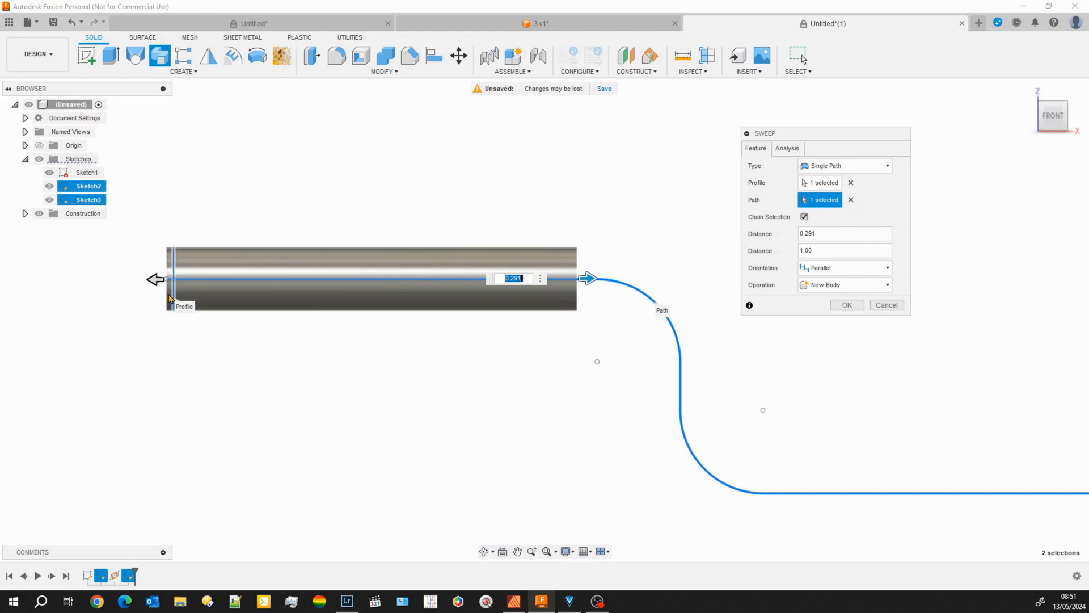
drag(587, 286, 677, 339)
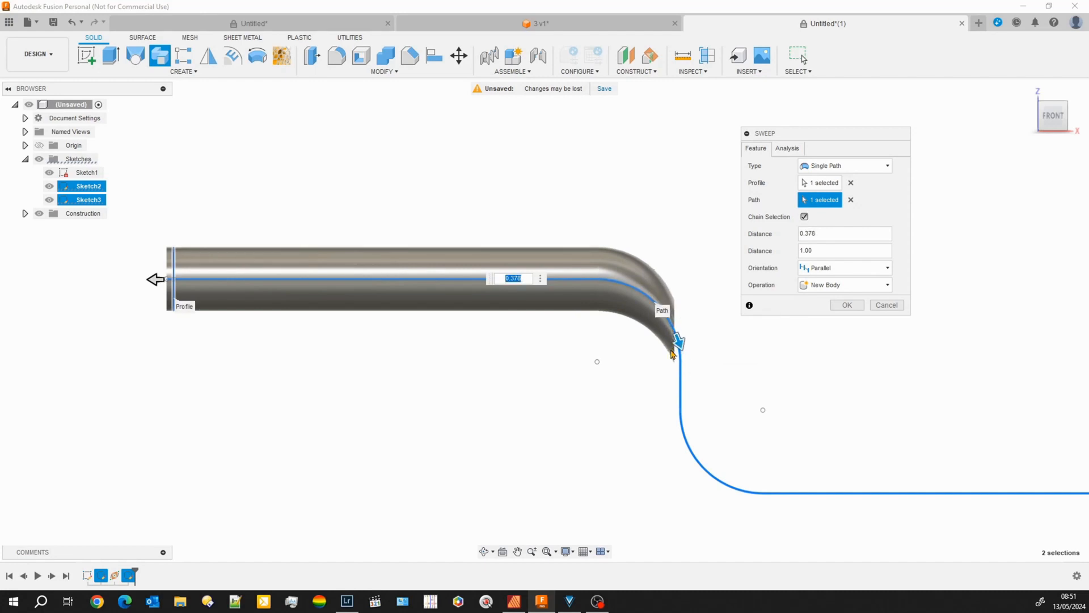
middle_drag(715, 357, 660, 314)
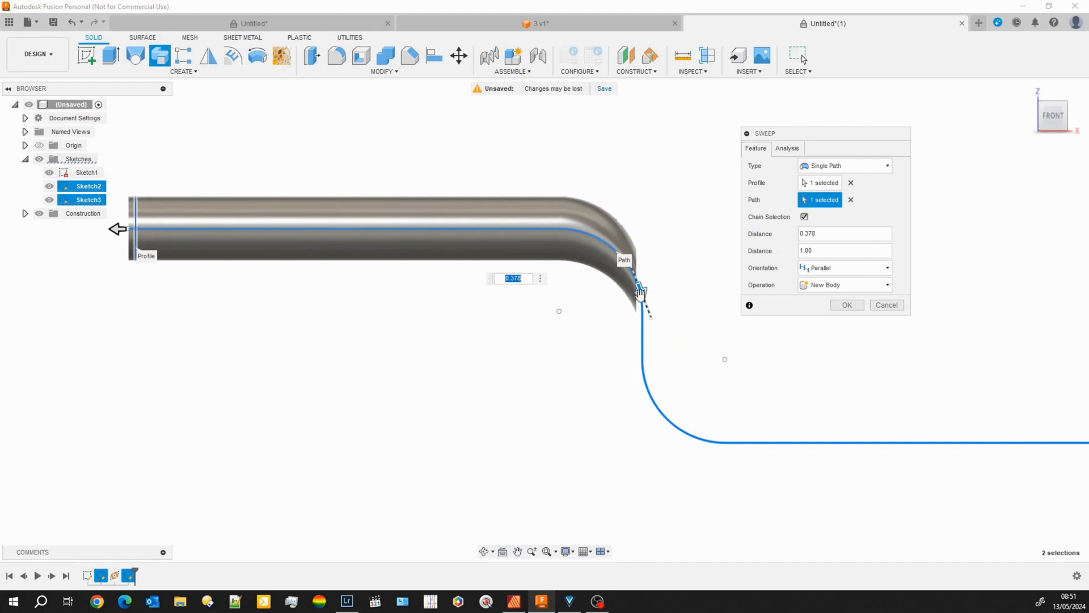
drag(642, 296, 588, 249)
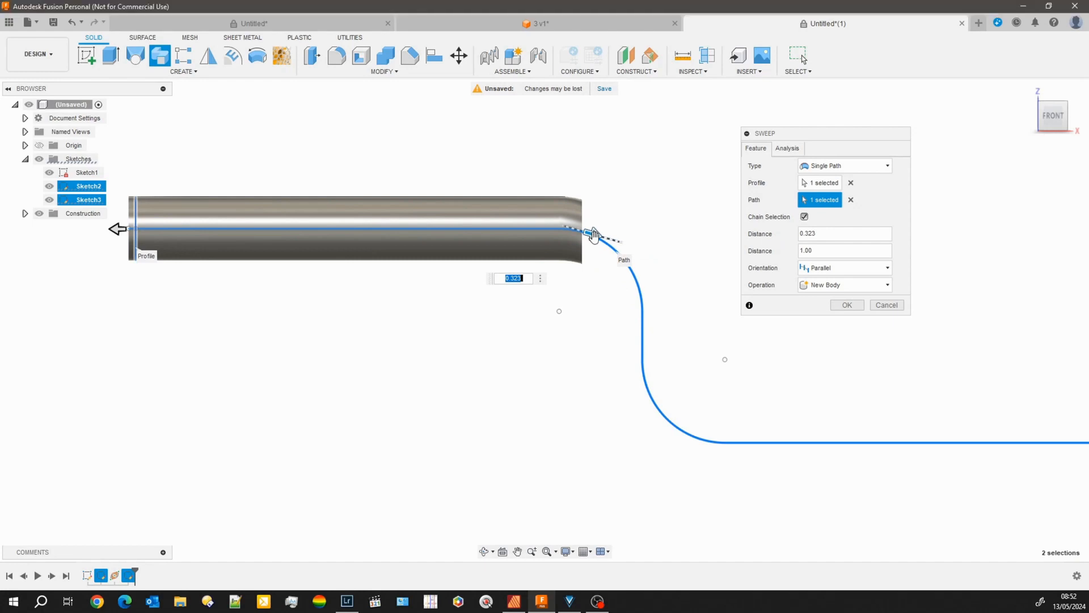
mouse_move(593, 236)
mouse_down()
mouse_move(637, 271)
mouse_move(648, 324)
mouse_move(637, 274)
mouse_move(592, 235)
mouse_up()
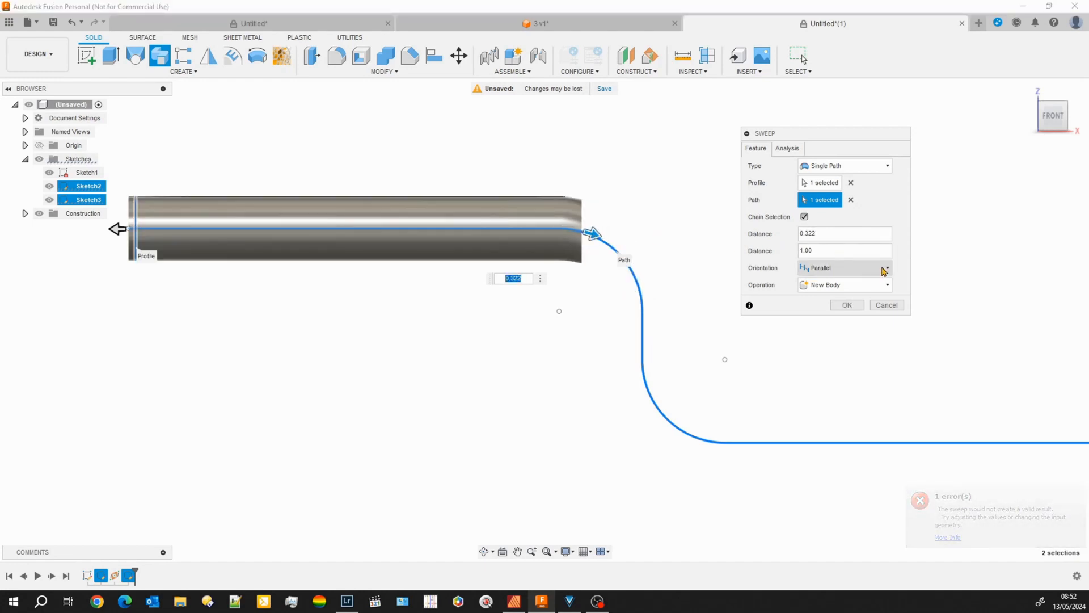
- Try perpendicular orientation again with forward distances of 0.664 and 0.997, and cancel the sweep
click(845, 266)
click(838, 284)
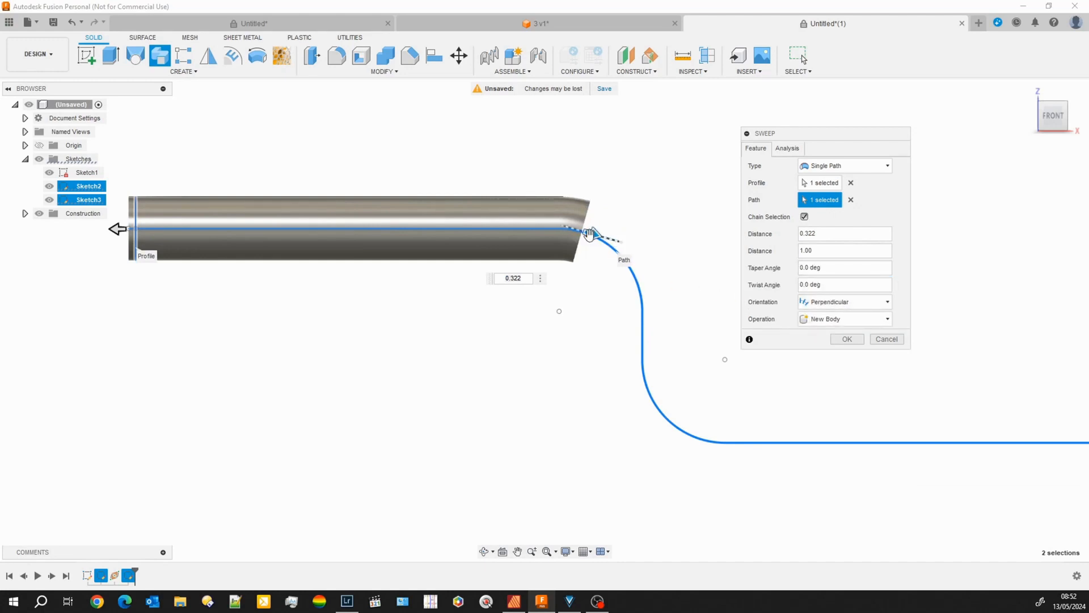
drag(589, 233, 931, 446)
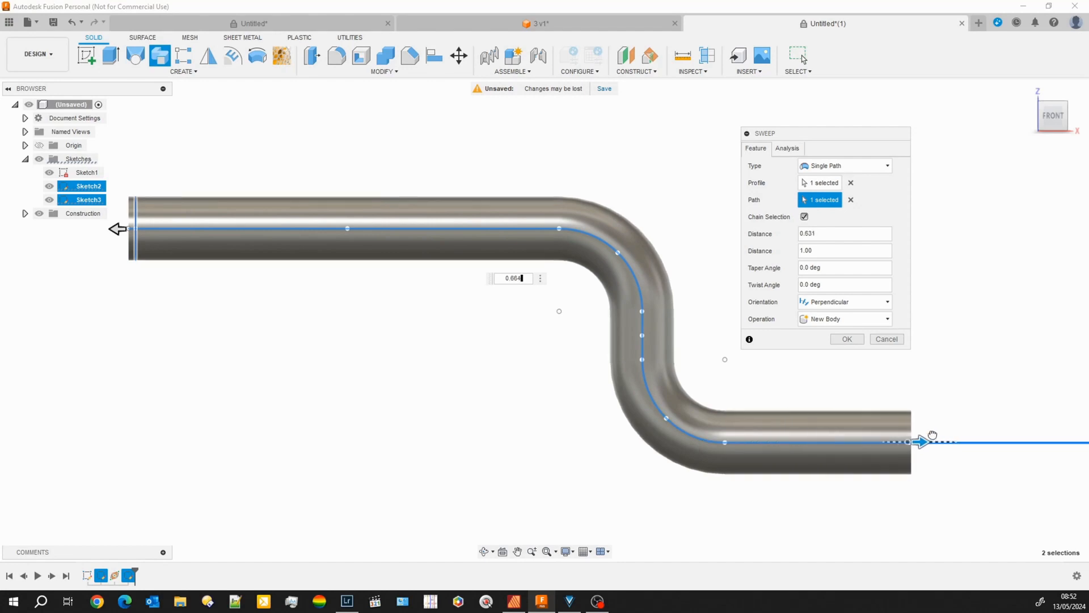
middle_drag(870, 374, 399, 266)
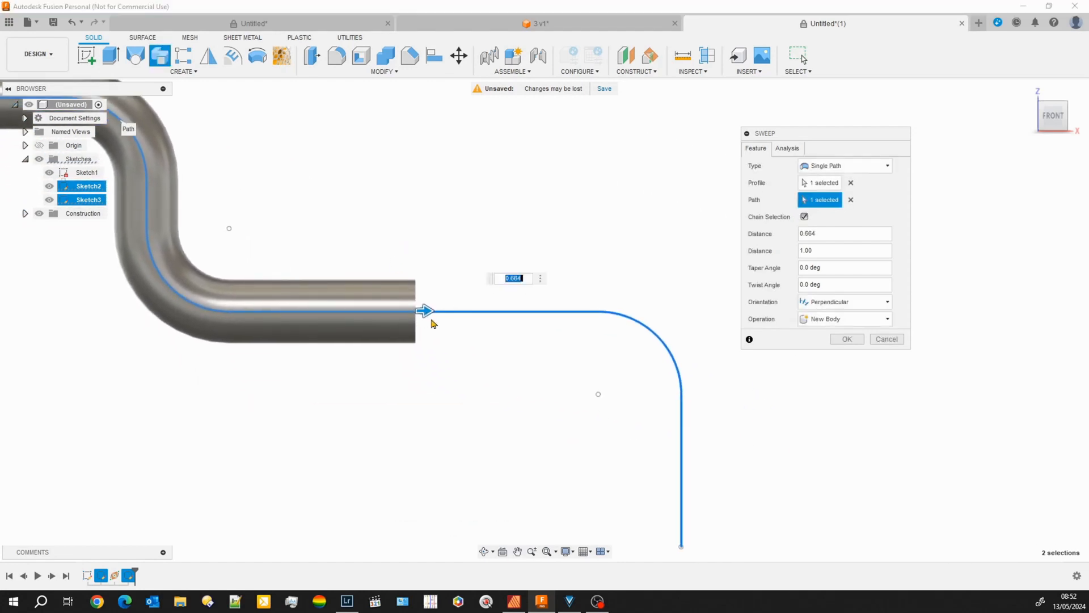
drag(426, 311, 704, 559)
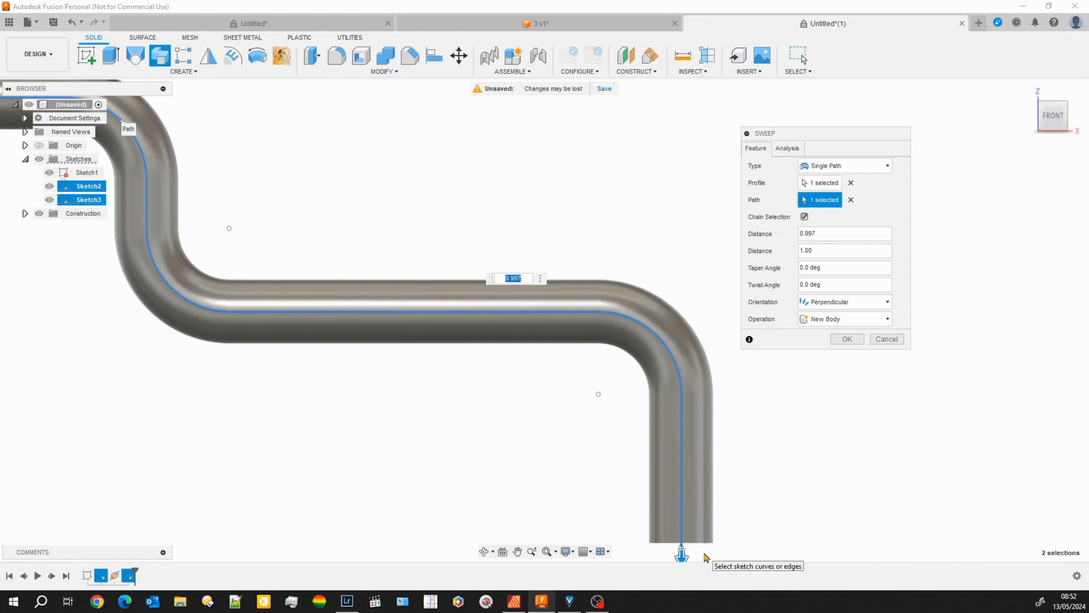
click(968, 316)
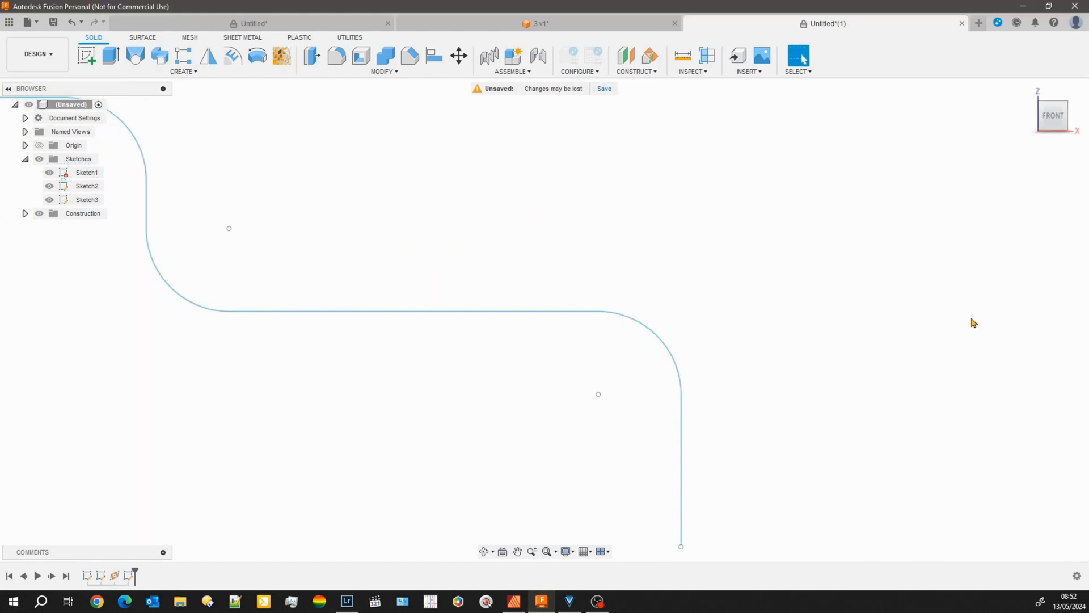
- Open the profile sketch at the path's start for editing and delete its 1.50 mm circle
scroll(418, 275, down, 3)
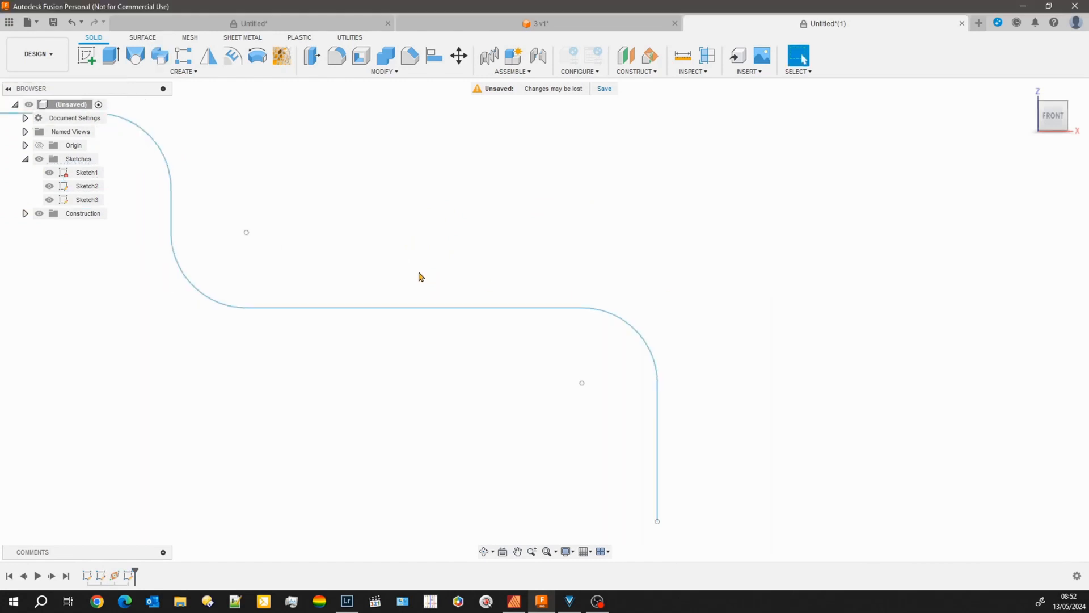
mouse_move(419, 276)
middle_down()
mouse_move(433, 270)
mouse_move(245, 335)
middle_up()
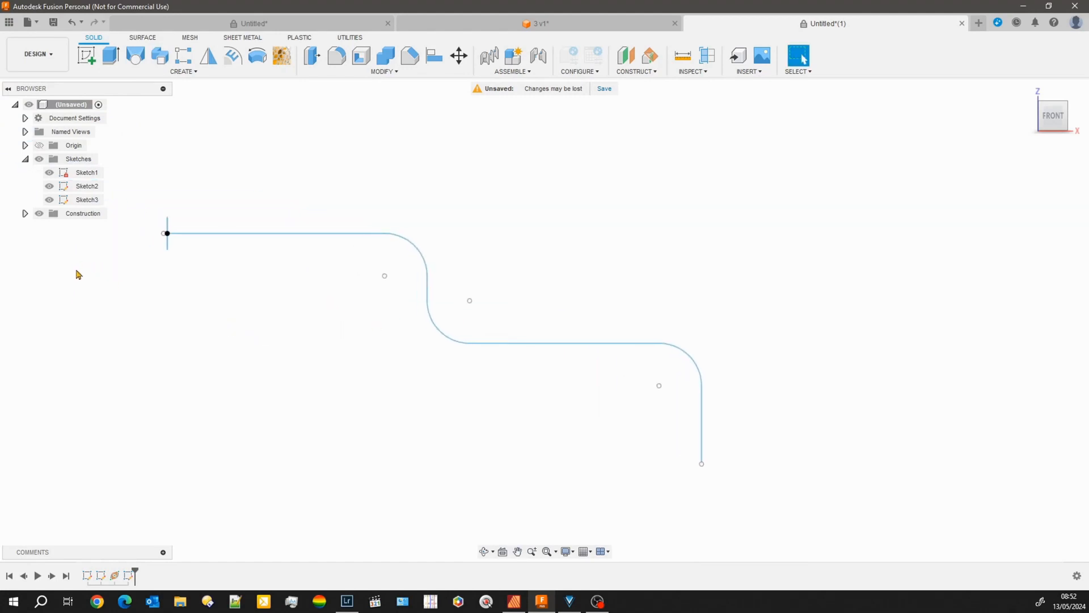
right_click(78, 199)
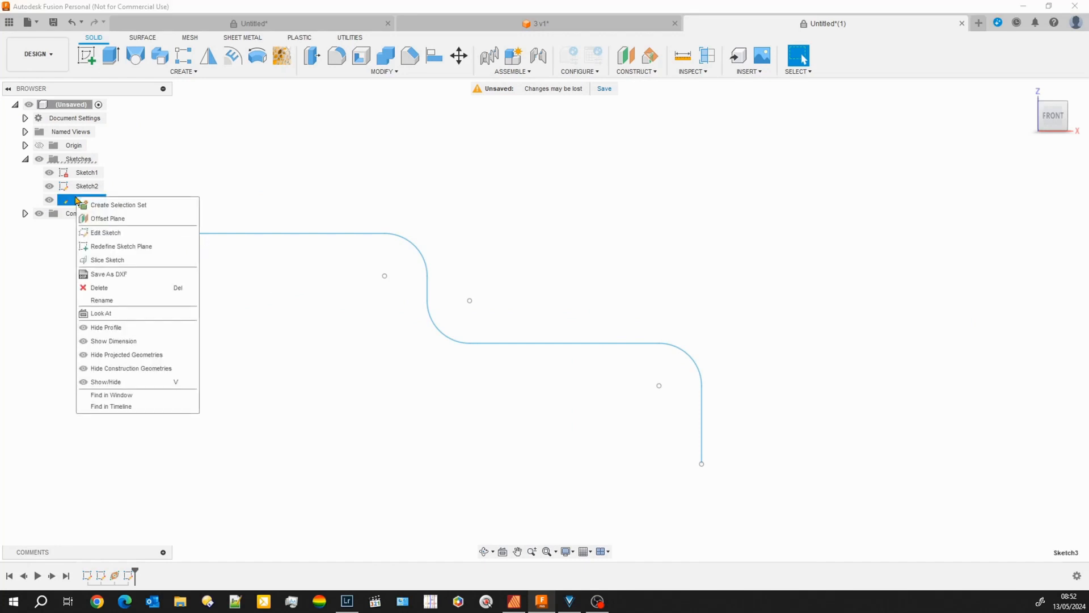
click(105, 232)
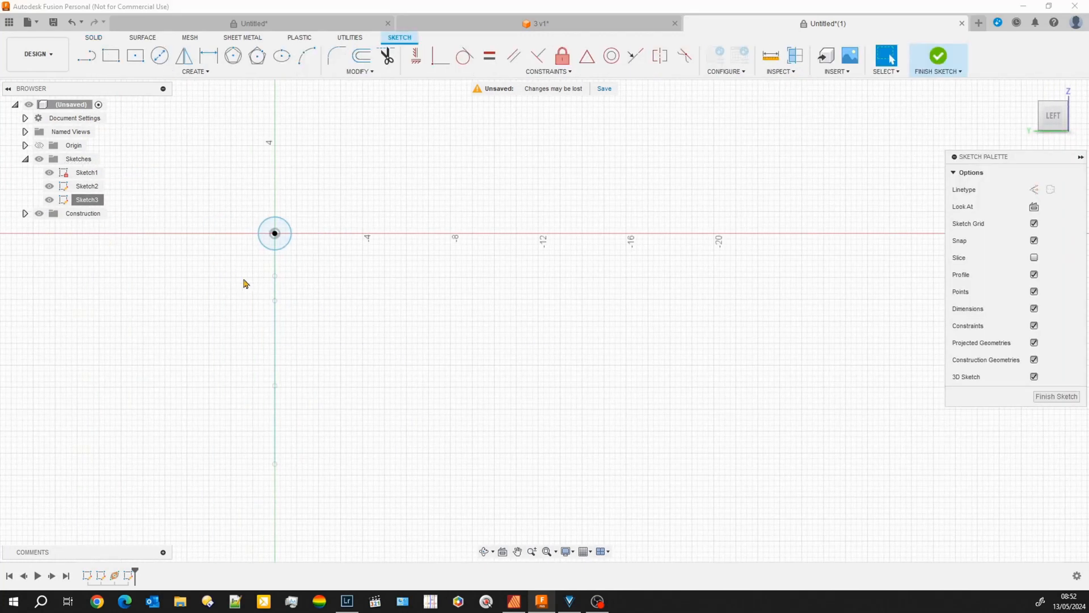
scroll(241, 248, up, 3)
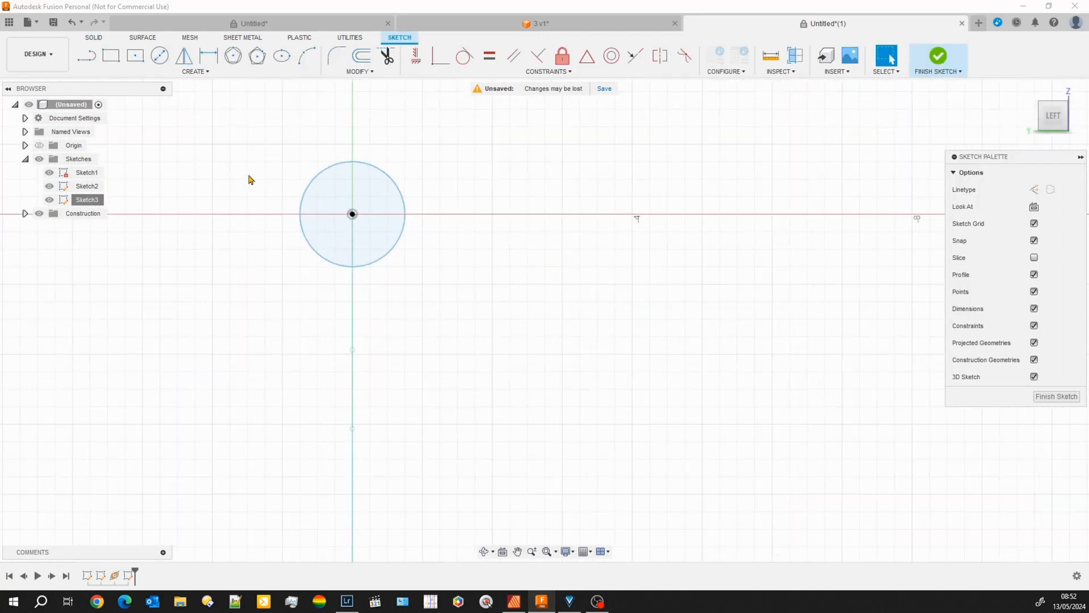
click(351, 167)
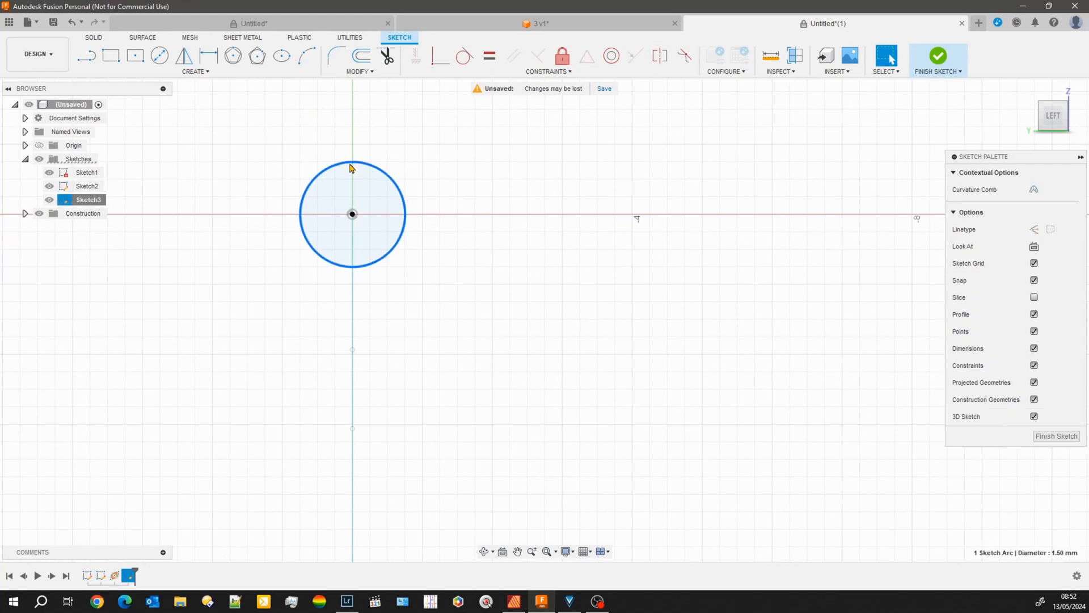
key(Delete)
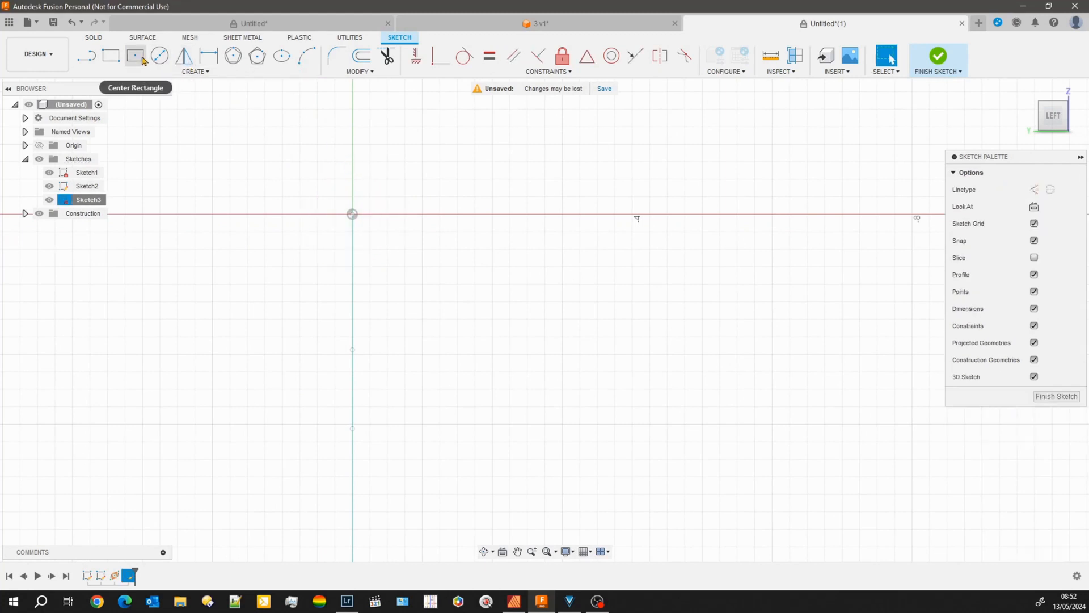
- Draw a wide, flat center rectangle centred on the path's start point and finish the profile sketch
click(142, 59)
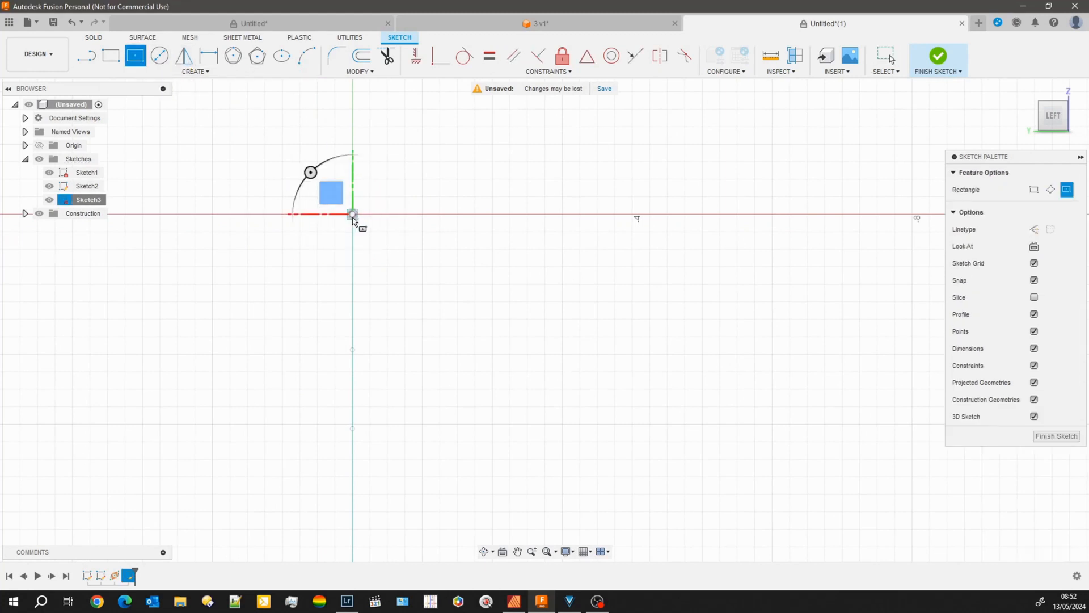
click(352, 214)
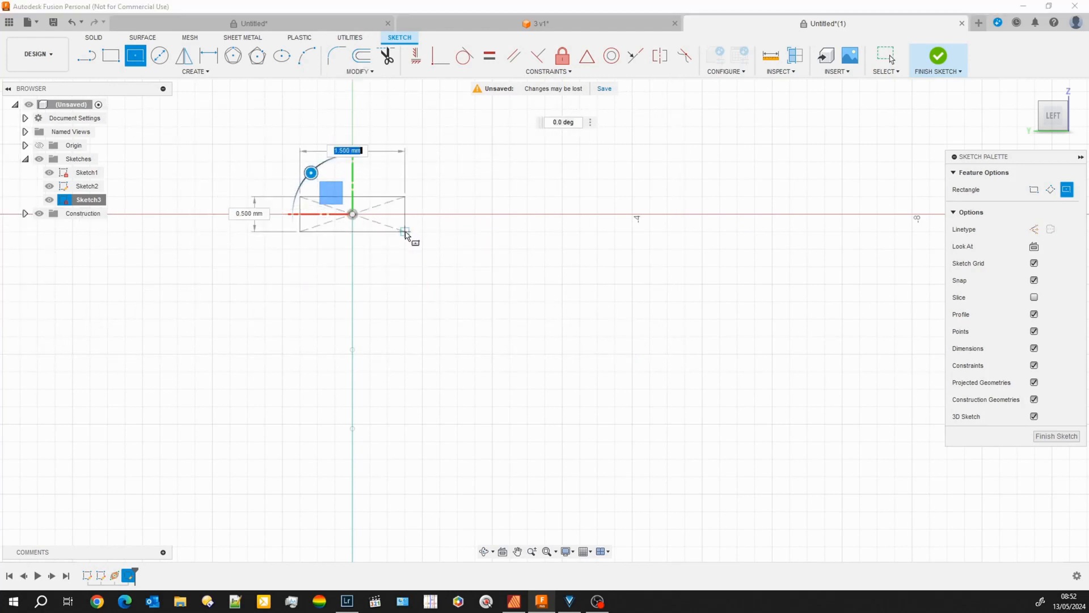
click(412, 232)
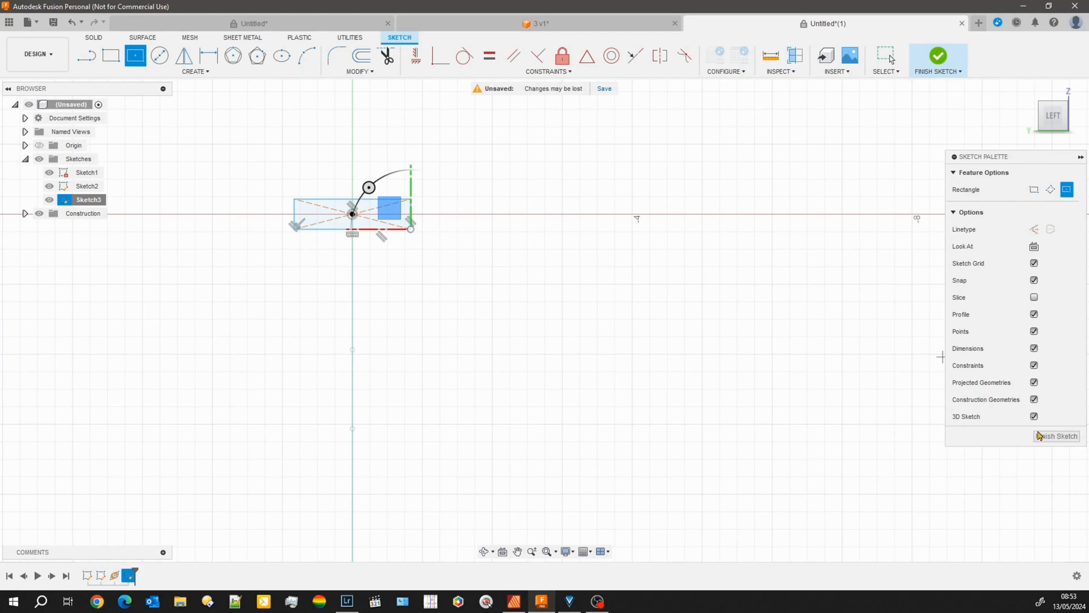
click(1040, 436)
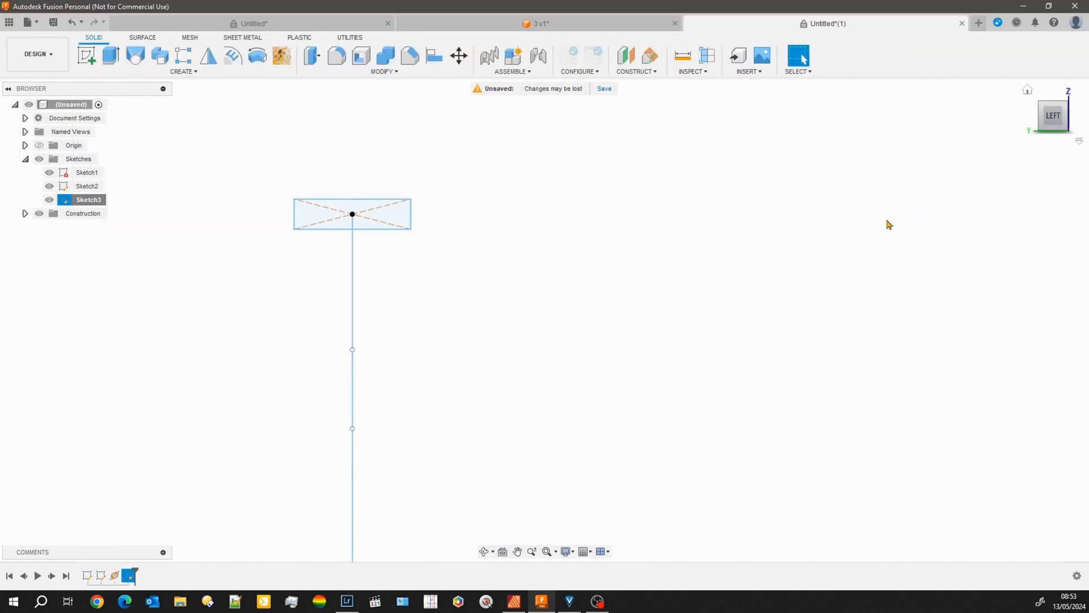
- Set up a single-path sweep of the rectangle along the full filleted path with perpendicular orientation as a new body
mouse_move(434, 500)
shift+middle_down()
mouse_move(410, 493)
mouse_move(499, 308)
mouse_move(645, 325)
mouse_move(493, 369)
mouse_move(420, 365)
shift+middle_up()
scroll(494, 369, down, 3)
mouse_move(390, 407)
shift+middle_down()
mouse_move(393, 393)
mouse_move(369, 392)
mouse_move(301, 412)
mouse_move(418, 306)
shift+middle_up()
scroll(301, 413, up, 2)
scroll(311, 412, down, 4)
scroll(417, 311, up, 2)
scroll(417, 316, up, 1)
middle_drag(384, 205, 347, 255)
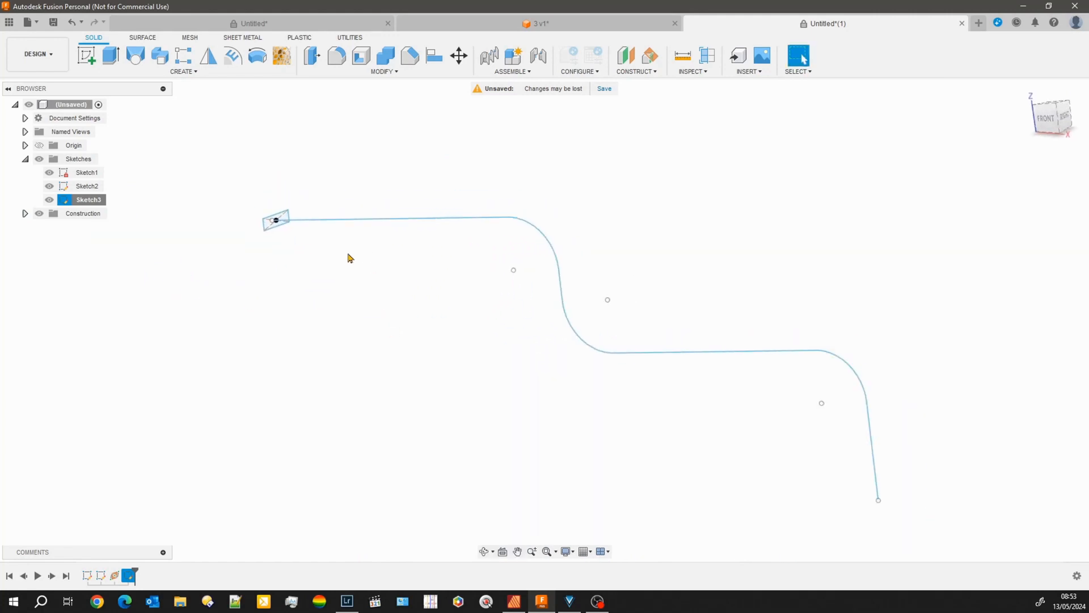
click(158, 57)
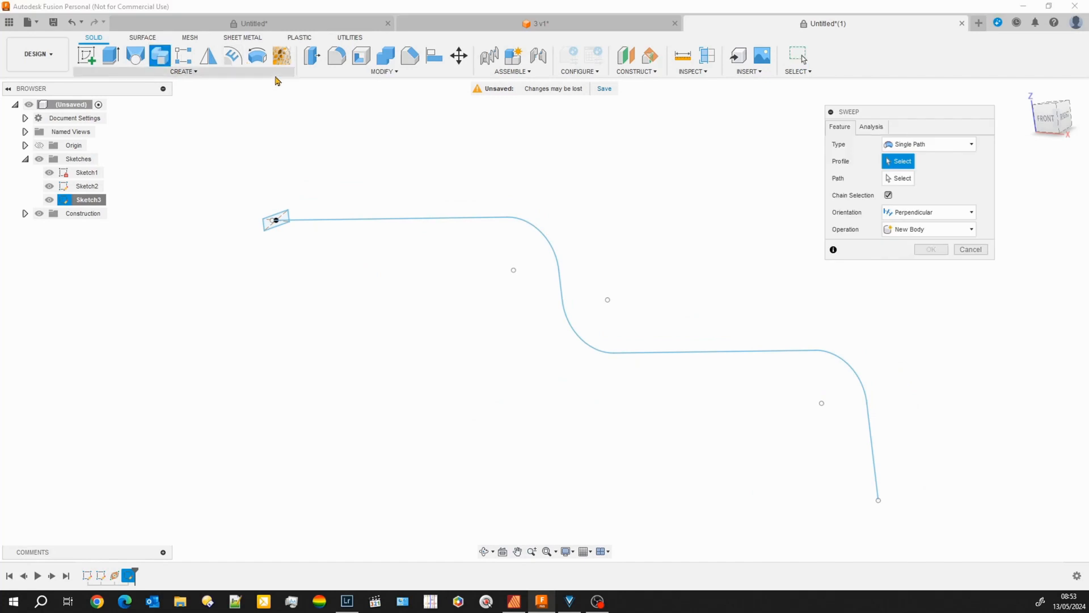
click(271, 225)
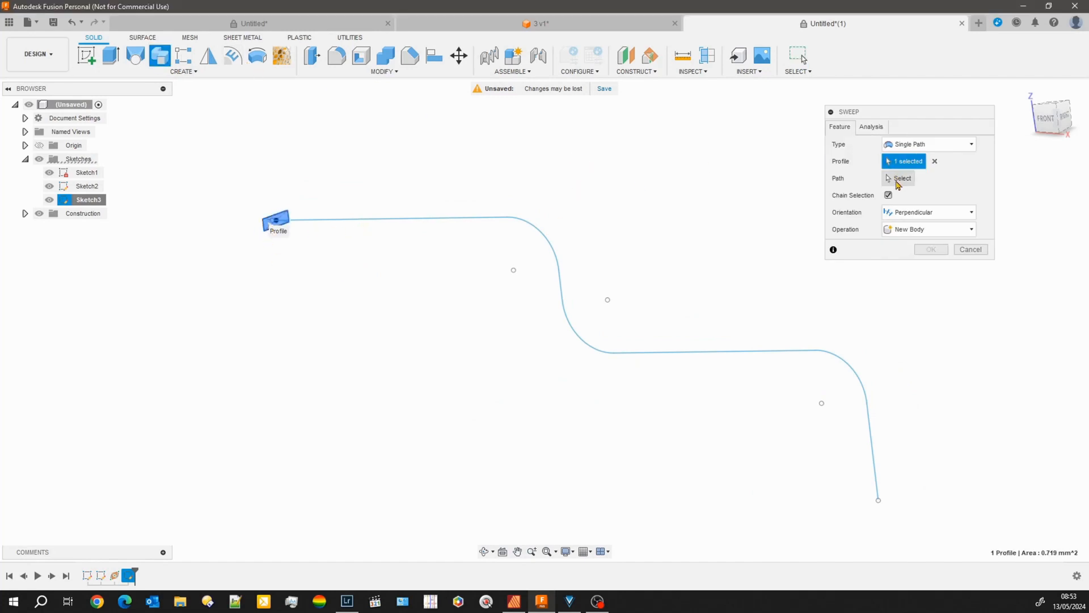
click(899, 178)
click(412, 222)
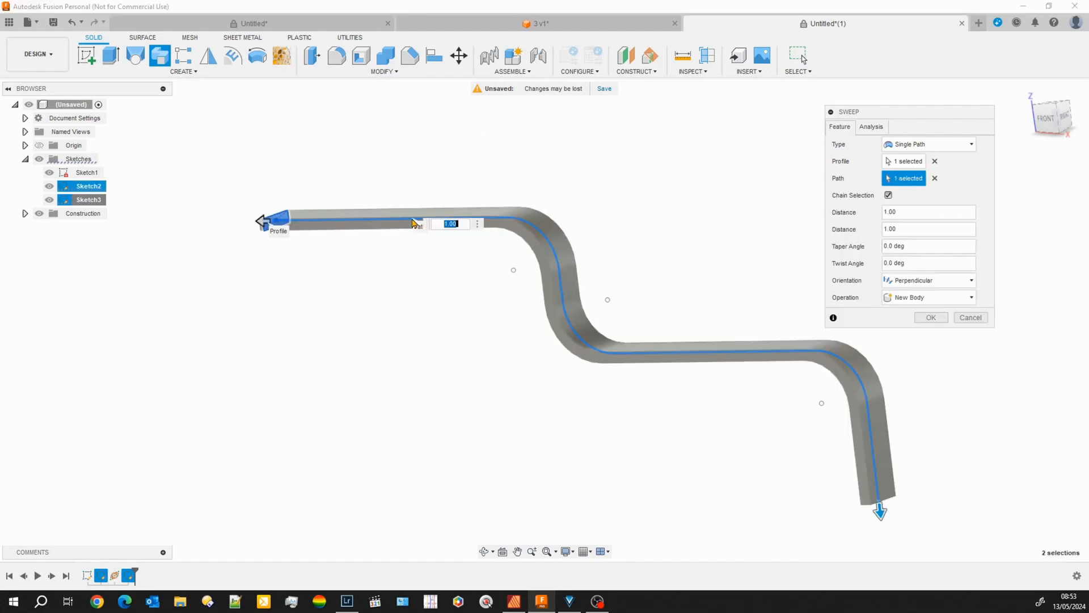
shift+middle_drag(570, 451, 498, 420)
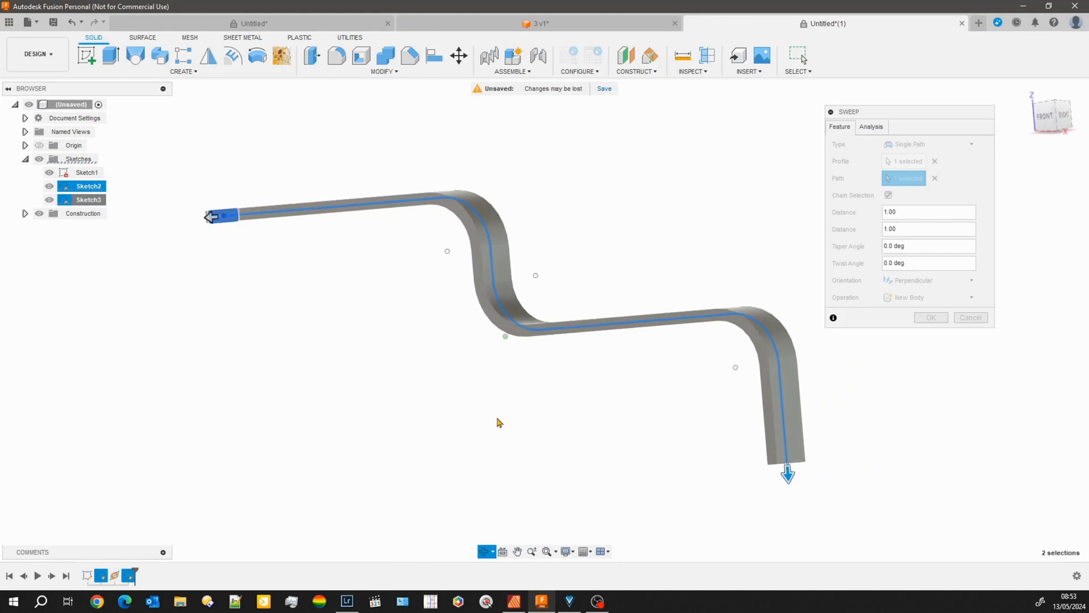
- Try taper angles of 2 and -2 degrees on the rectangular sweep
click(911, 244)
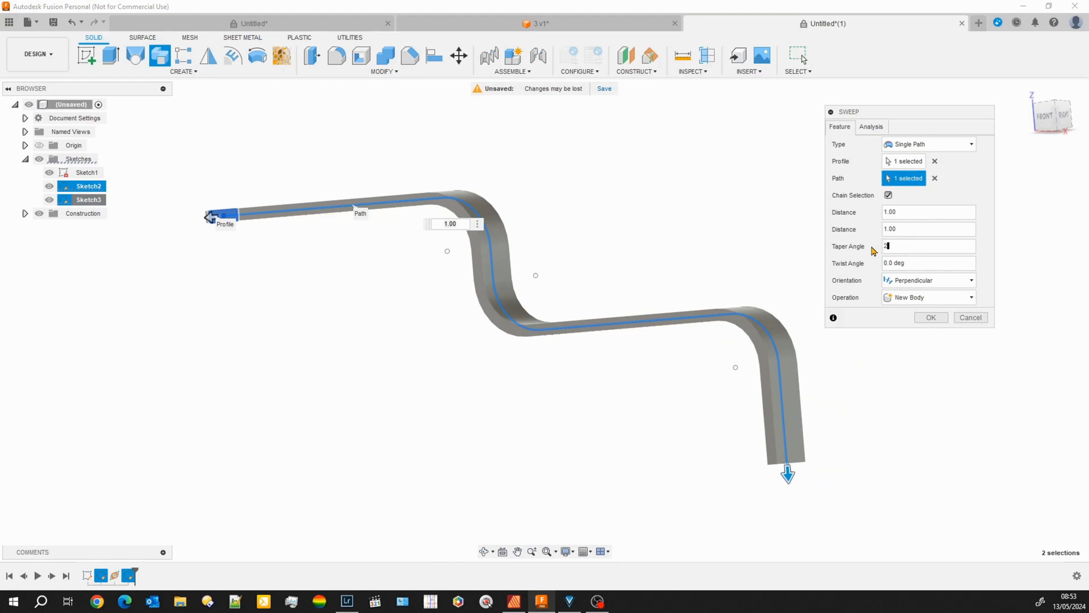
shift+middle_drag(343, 384, 357, 485)
shift+middle_drag(613, 400, 588, 389)
click(899, 245)
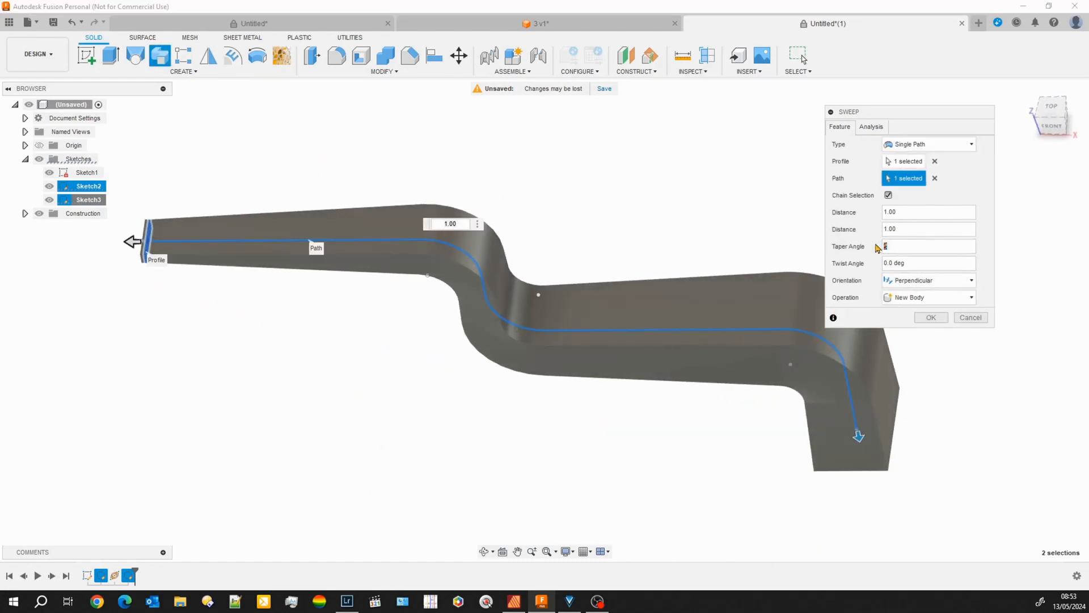
text(2)
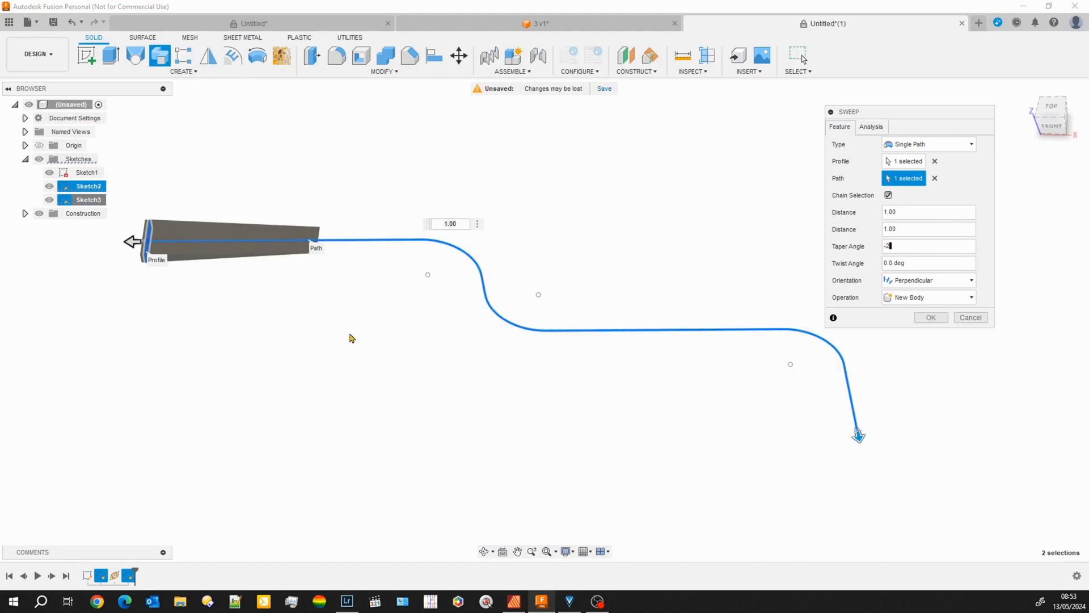
shift+middle_drag(313, 343, 317, 357)
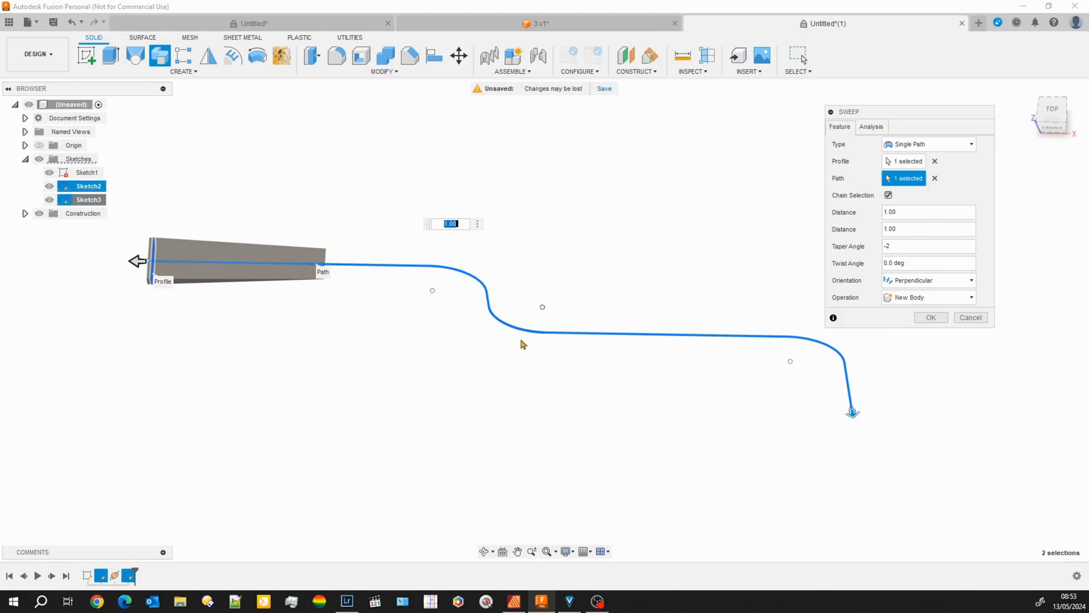
shift+middle_drag(423, 412, 418, 336)
scroll(323, 236, up, 5)
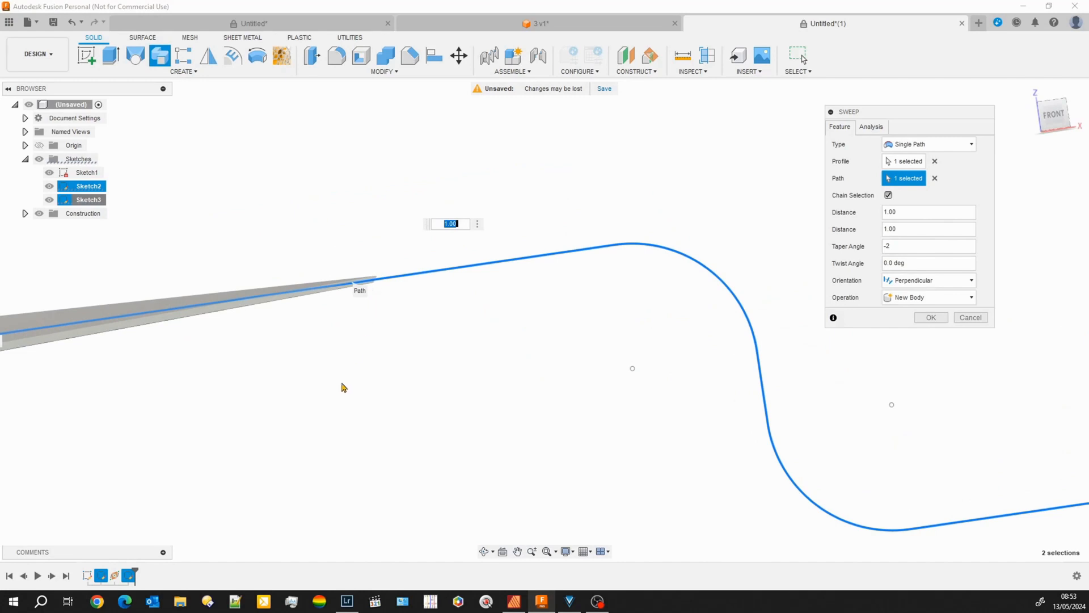
scroll(343, 388, down, 2)
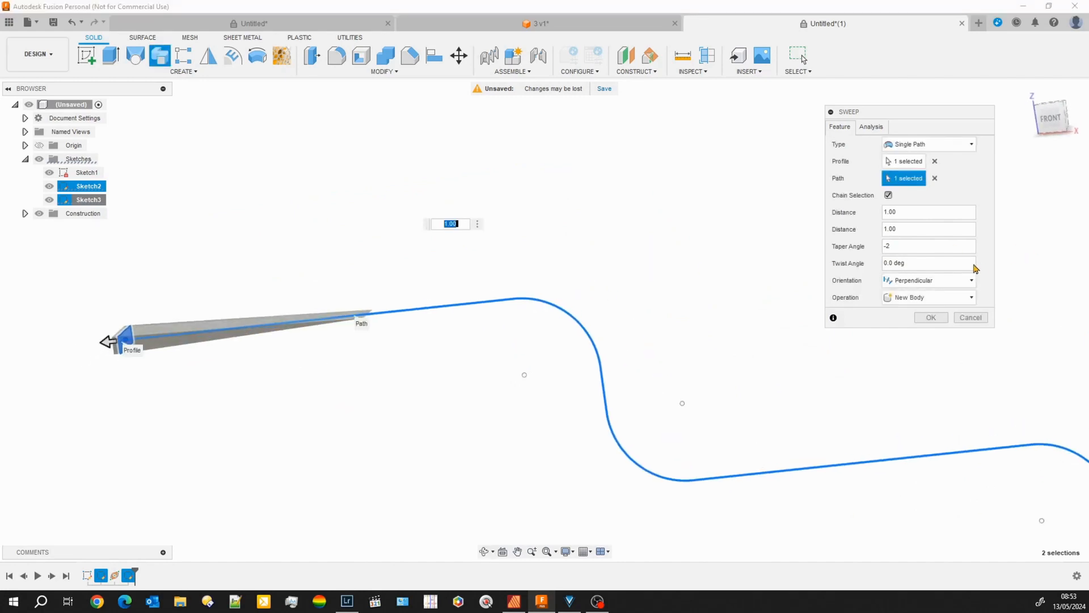
- Reset the sweep's taper angle to 0 and try twist angles of 25 and 90 degrees
click(890, 247)
scroll(686, 295, down, 3)
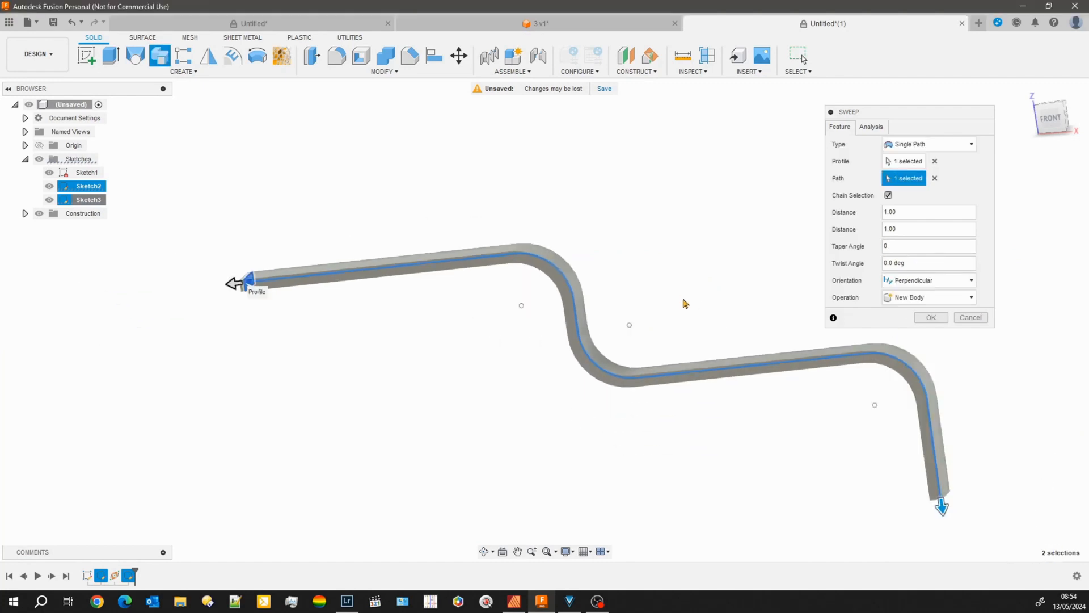
middle_drag(684, 302, 601, 219)
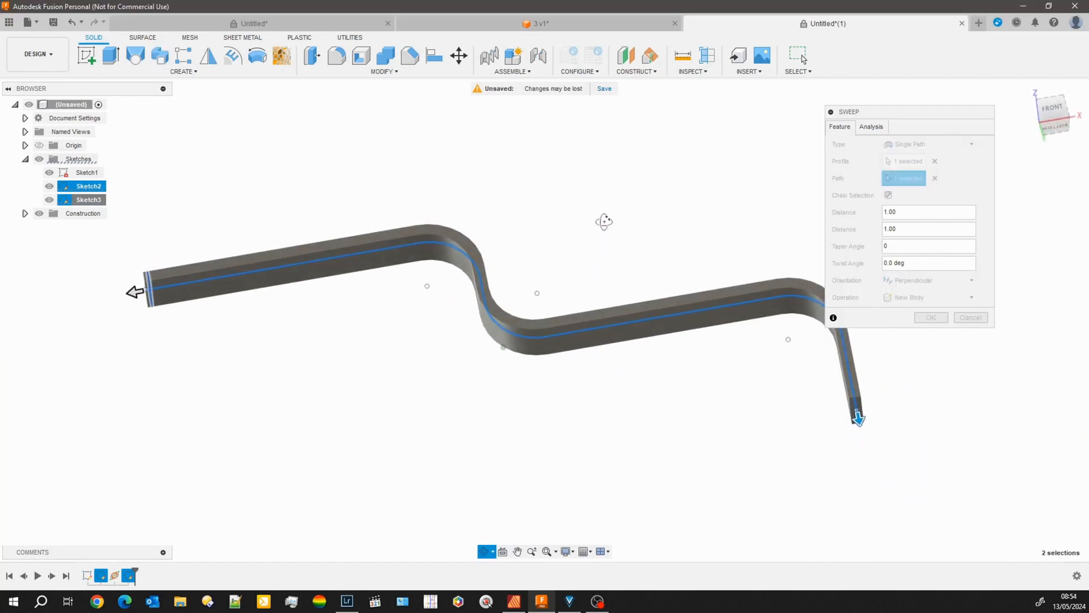
drag(914, 263, 884, 258)
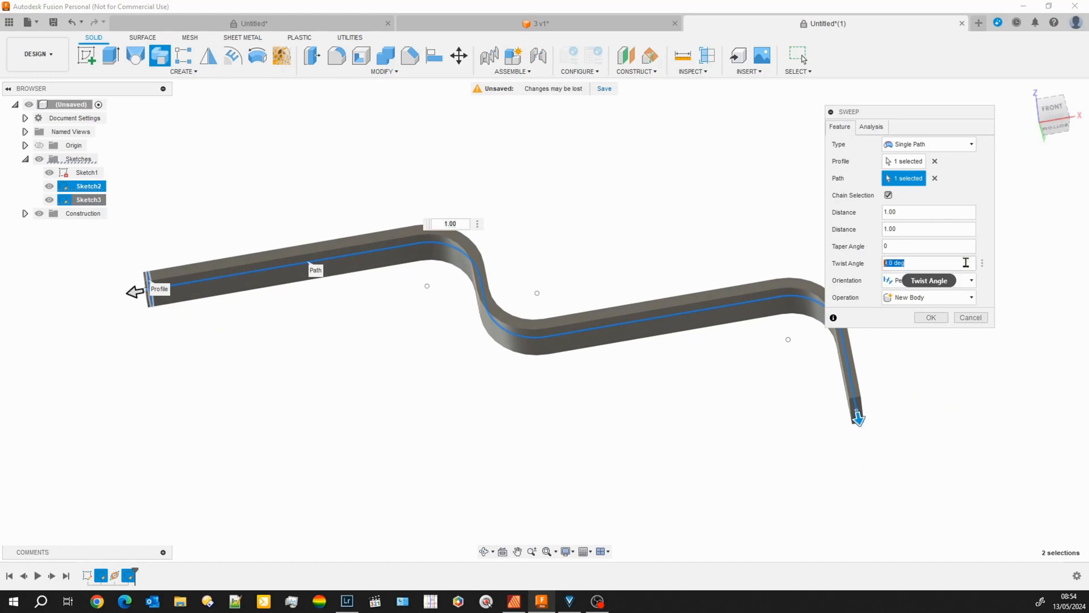
text(25)
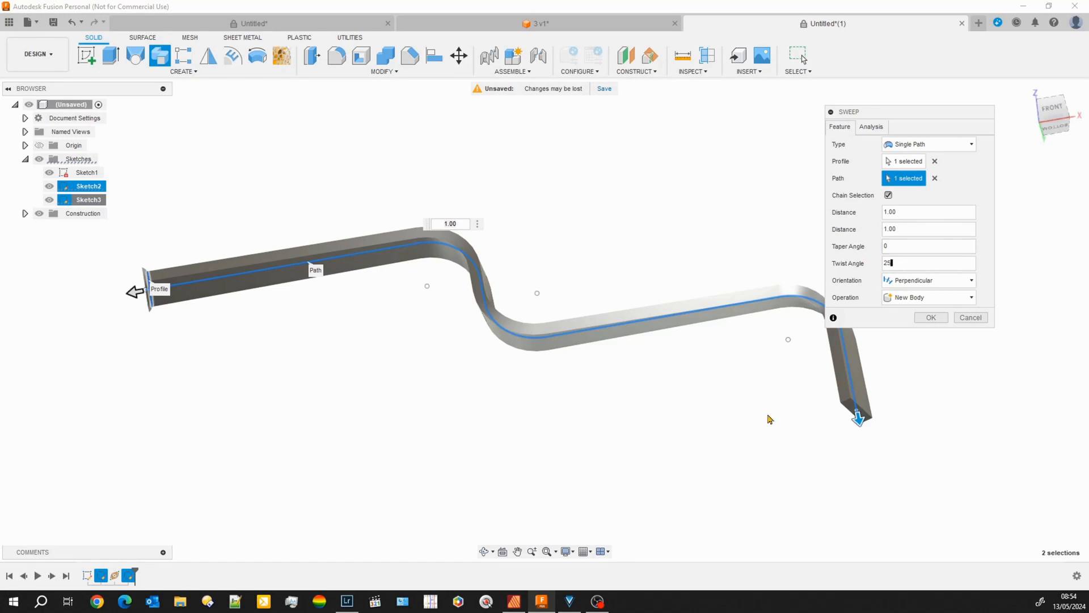
shift+middle_drag(734, 418, 720, 362)
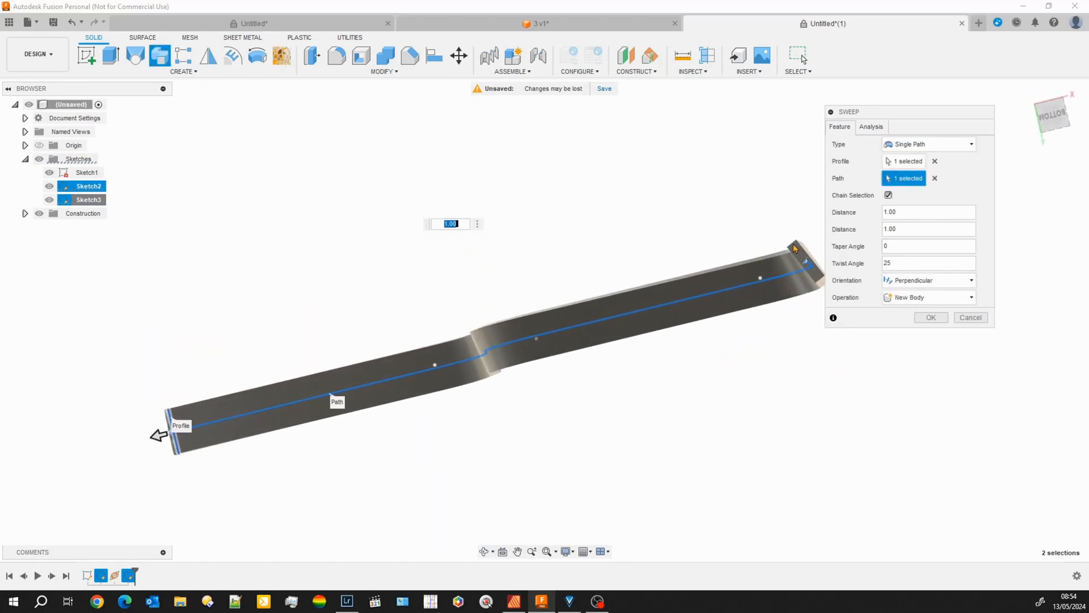
click(902, 263)
click(908, 245)
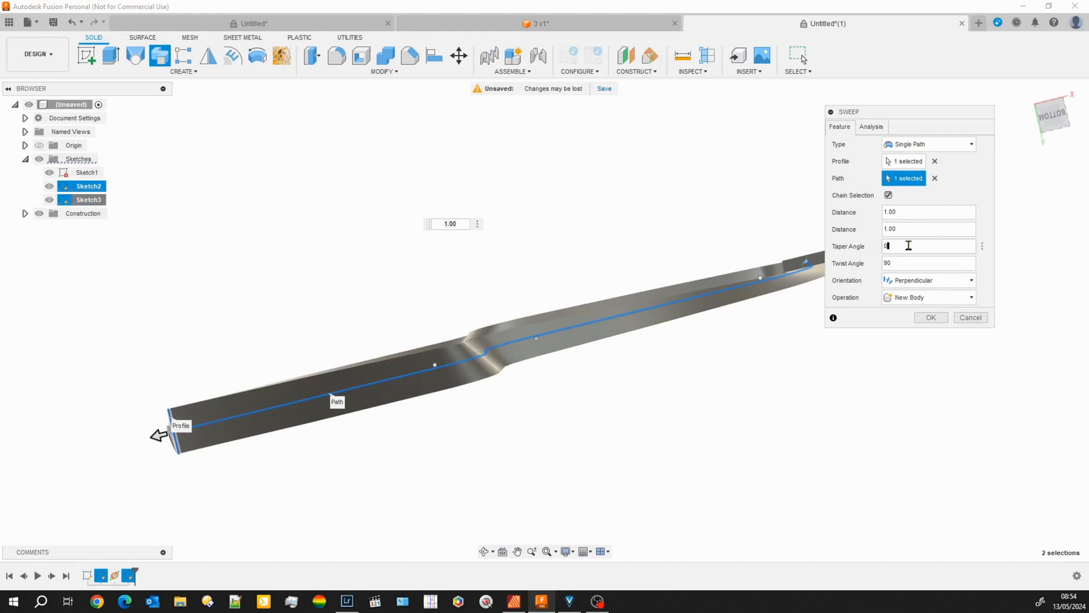
mouse_move(648, 396)
shift+middle_down()
mouse_move(632, 384)
mouse_move(627, 406)
mouse_move(600, 429)
mouse_move(539, 401)
mouse_move(523, 420)
mouse_move(526, 389)
mouse_move(651, 409)
shift+middle_up()
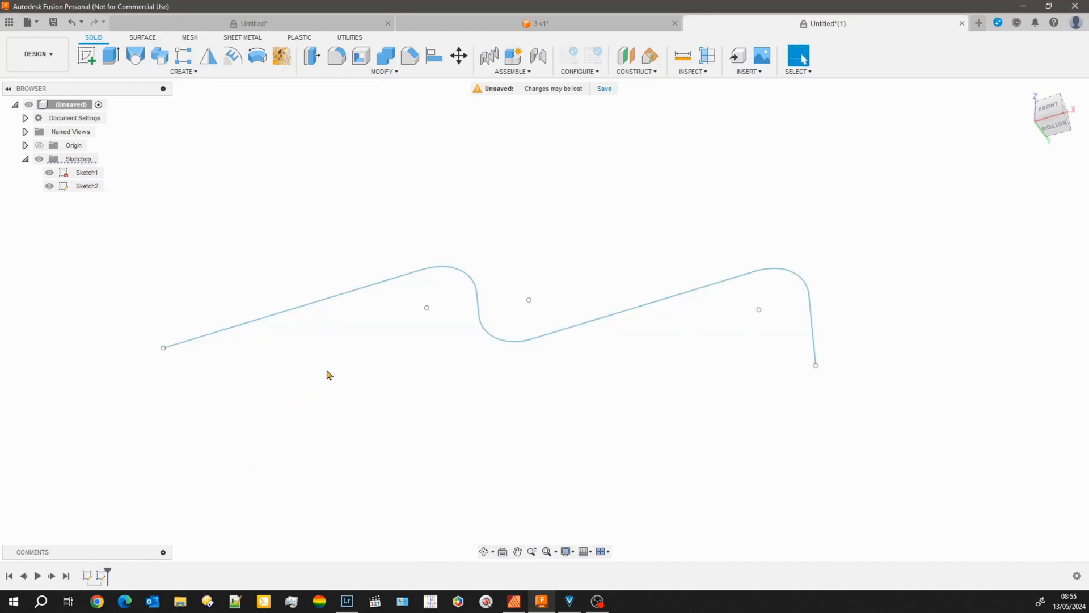
- Create a construction plane along the filleted path at a proportional distance of about 0.266, on the first straight run
scroll(326, 370, down, 1)
scroll(323, 372, up, 4)
middle_drag(315, 360, 336, 368)
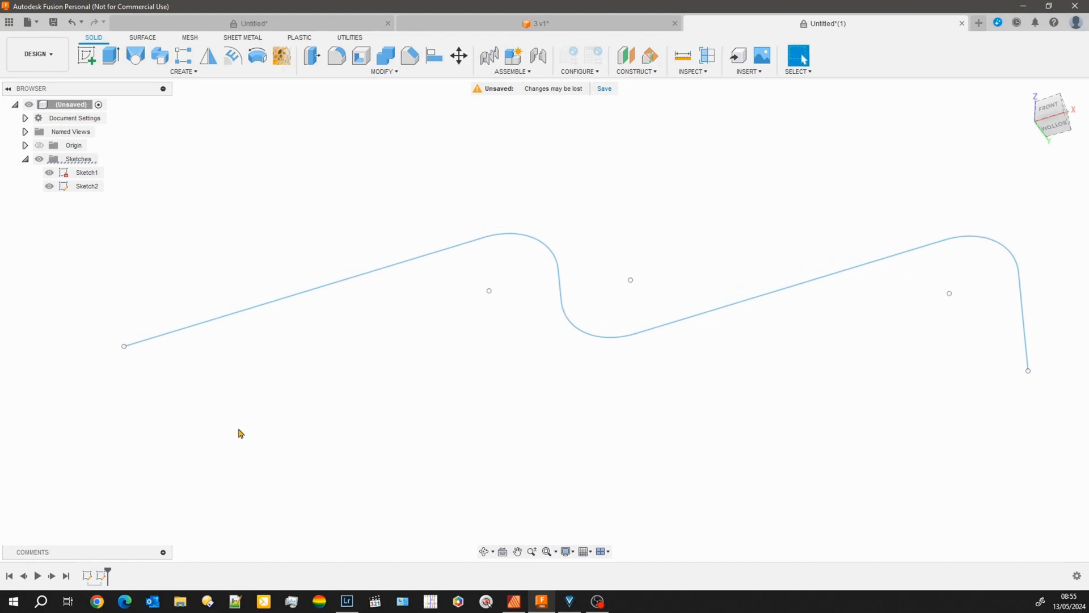
click(636, 71)
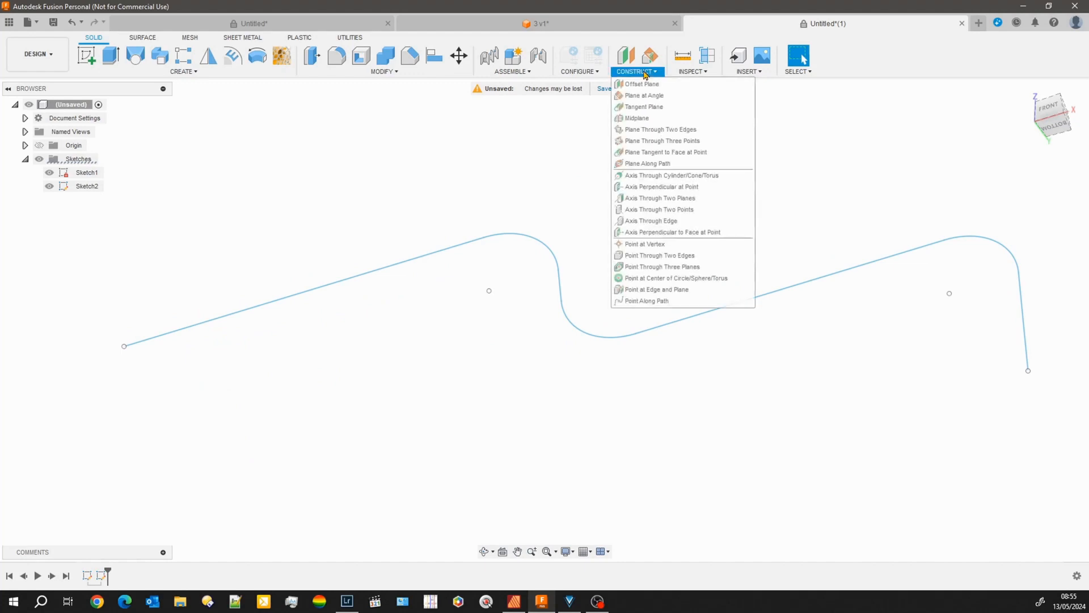
click(644, 165)
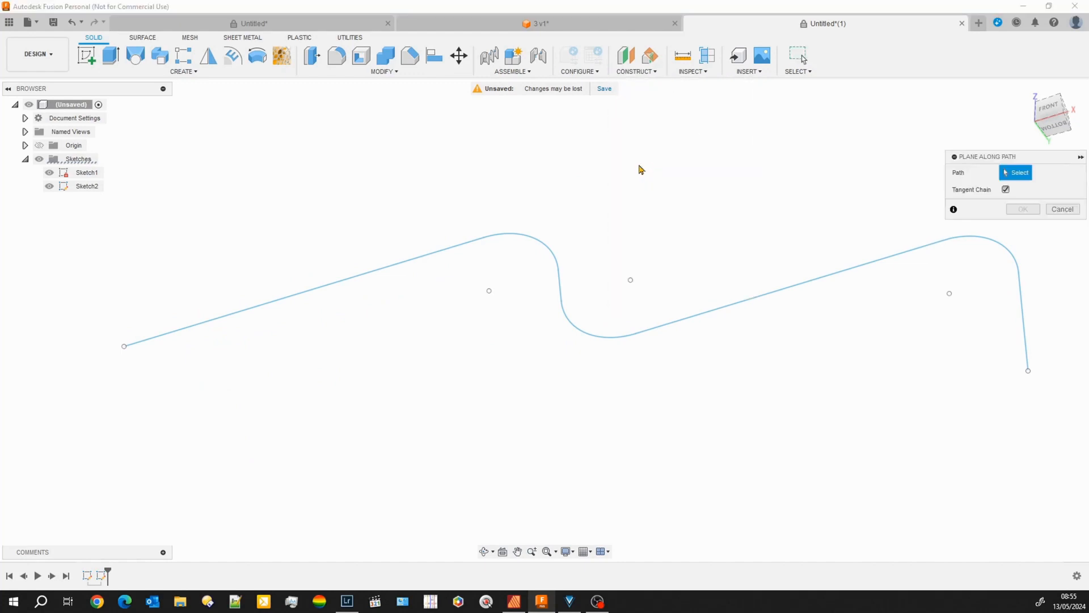
click(435, 257)
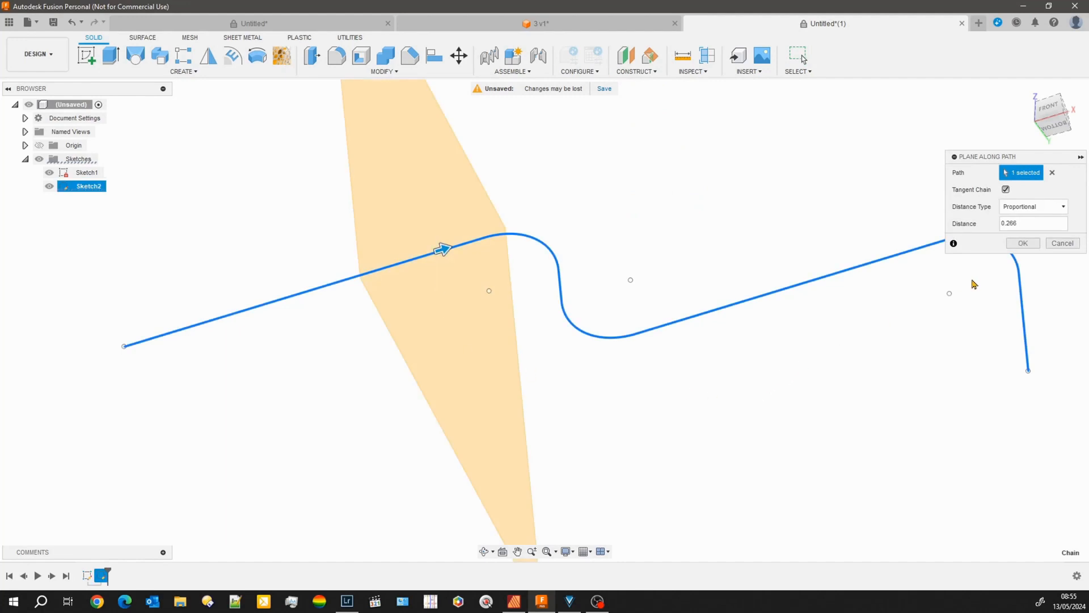
click(1023, 243)
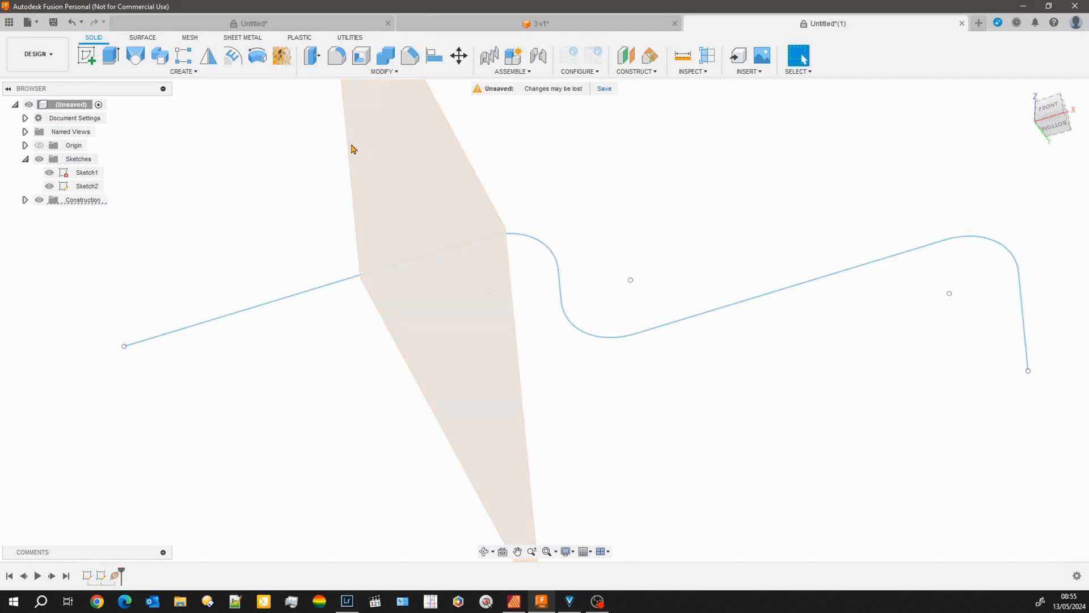
- Sketch a center rectangle about 2 mm wide and 1 mm high on the new plane, centred on the origin, and finish the sketch
click(88, 58)
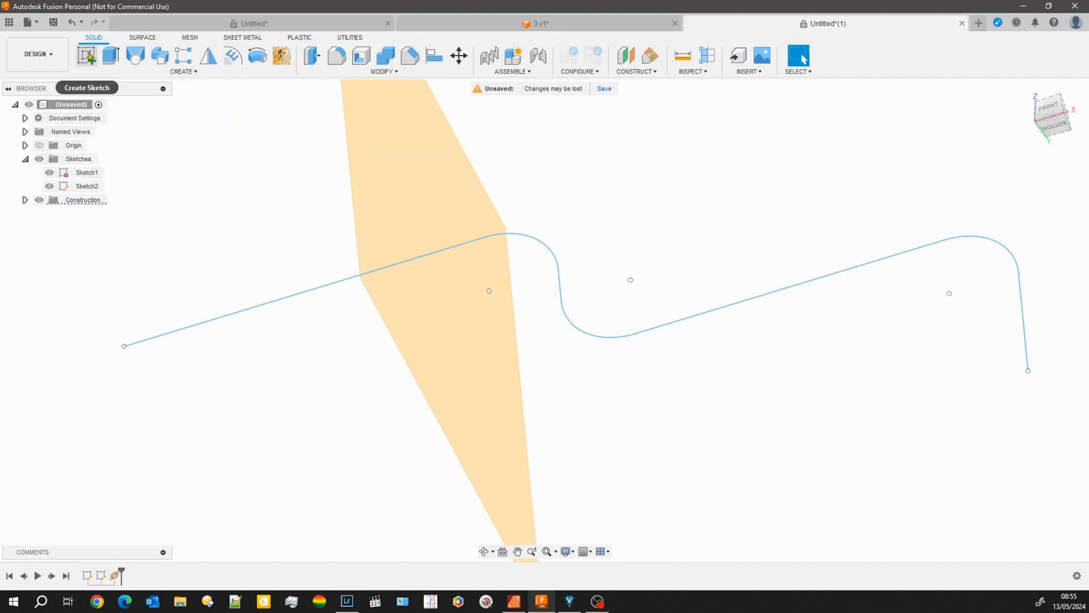
click(415, 199)
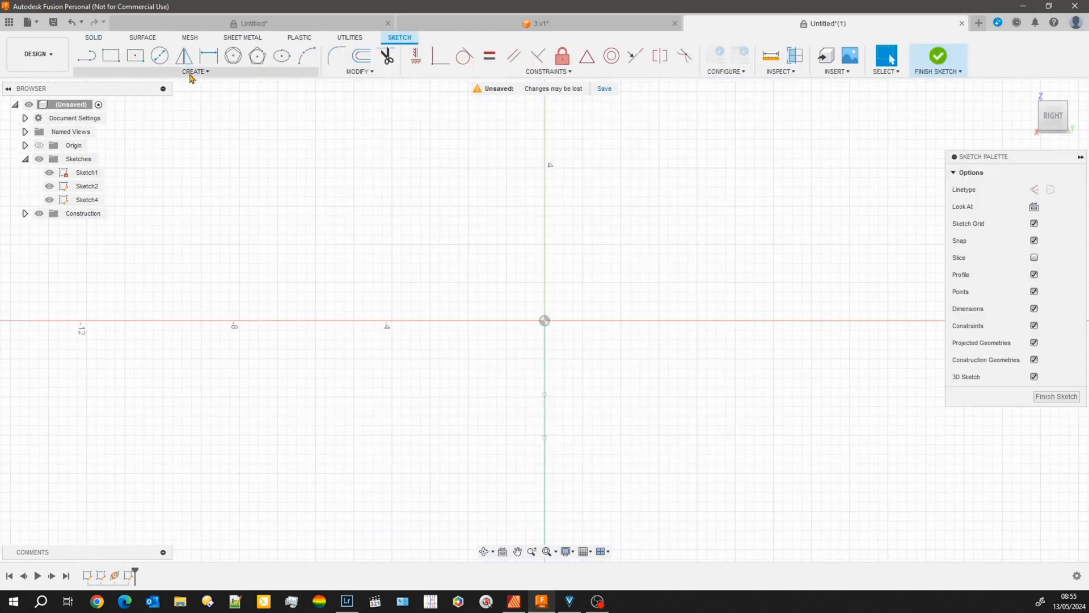
click(135, 56)
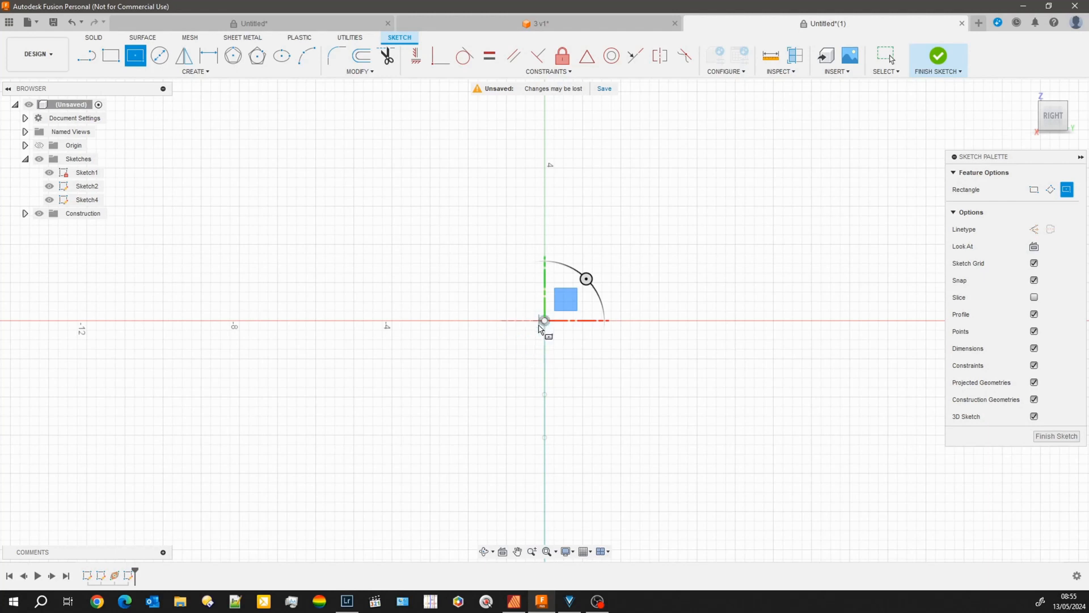
click(544, 322)
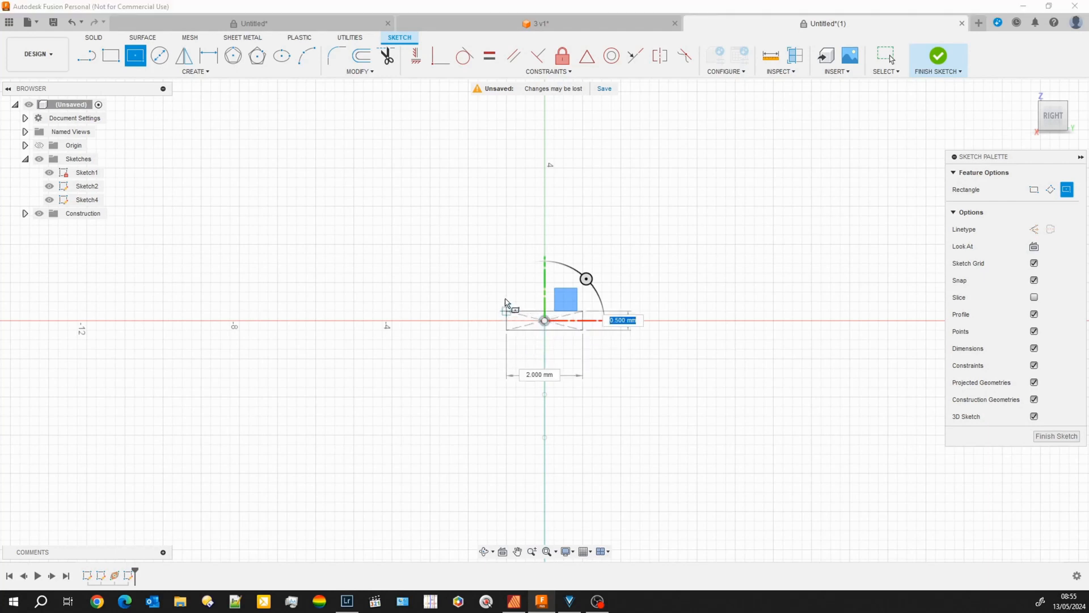
click(507, 301)
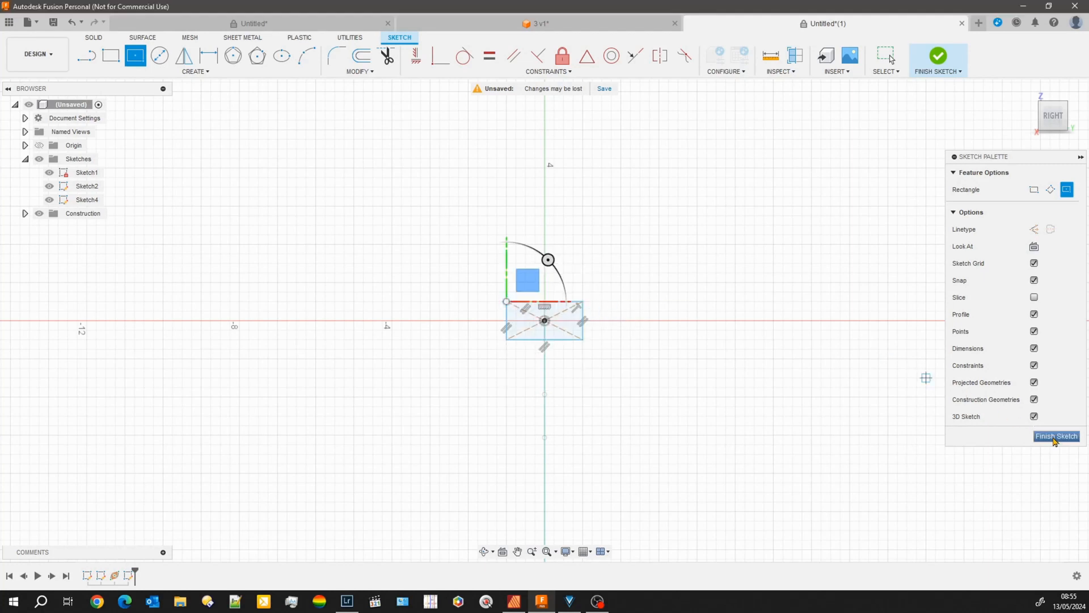
click(1056, 436)
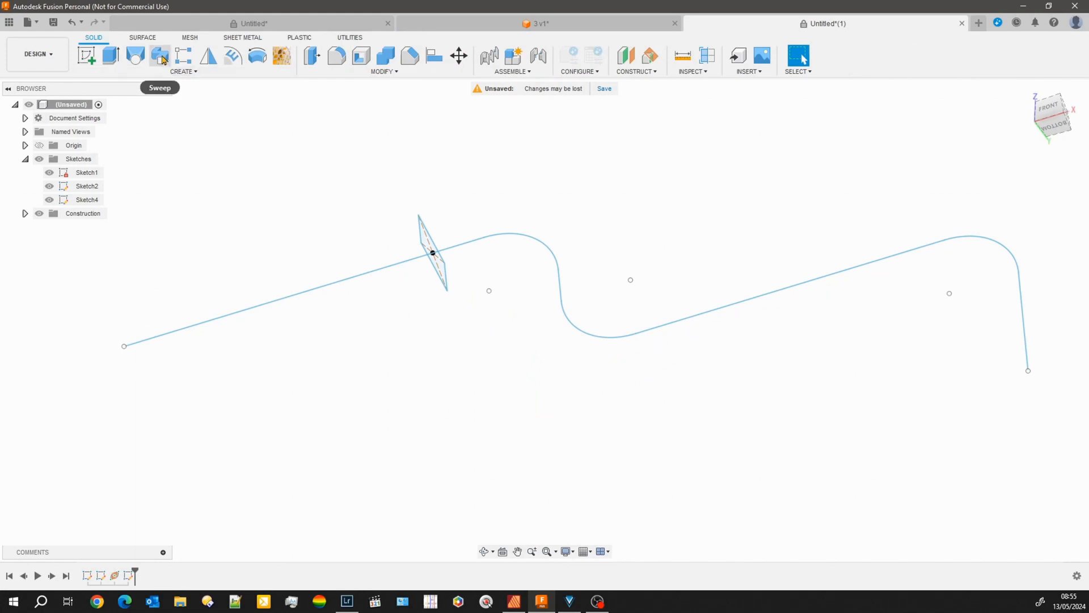
- Set up a single-path sweep of the mid-path rectangle along the whole filleted path with perpendicular orientation as a new body
click(161, 56)
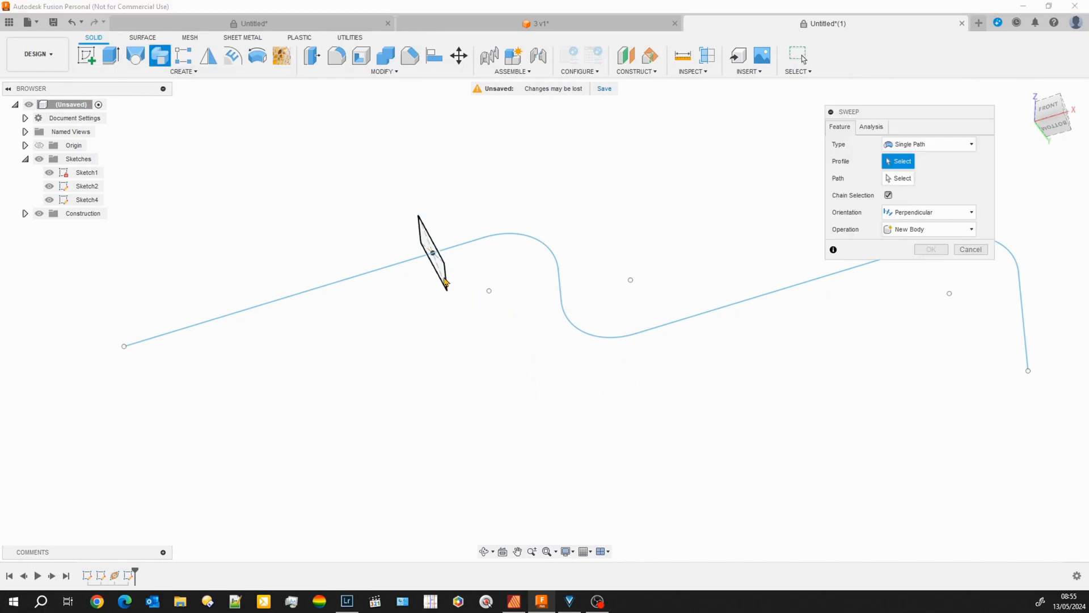
click(443, 272)
click(901, 179)
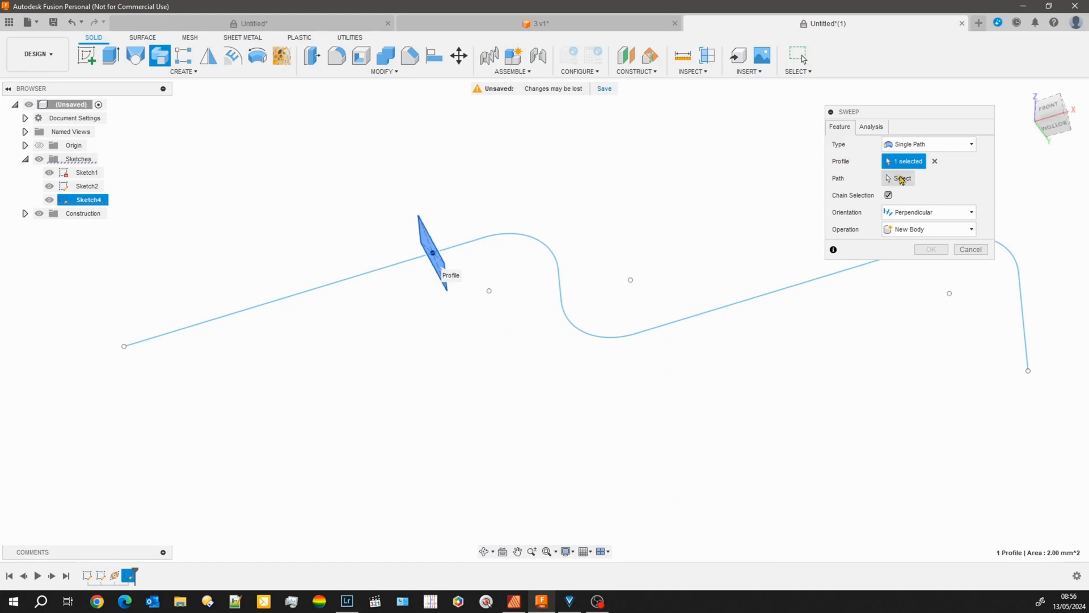
click(487, 233)
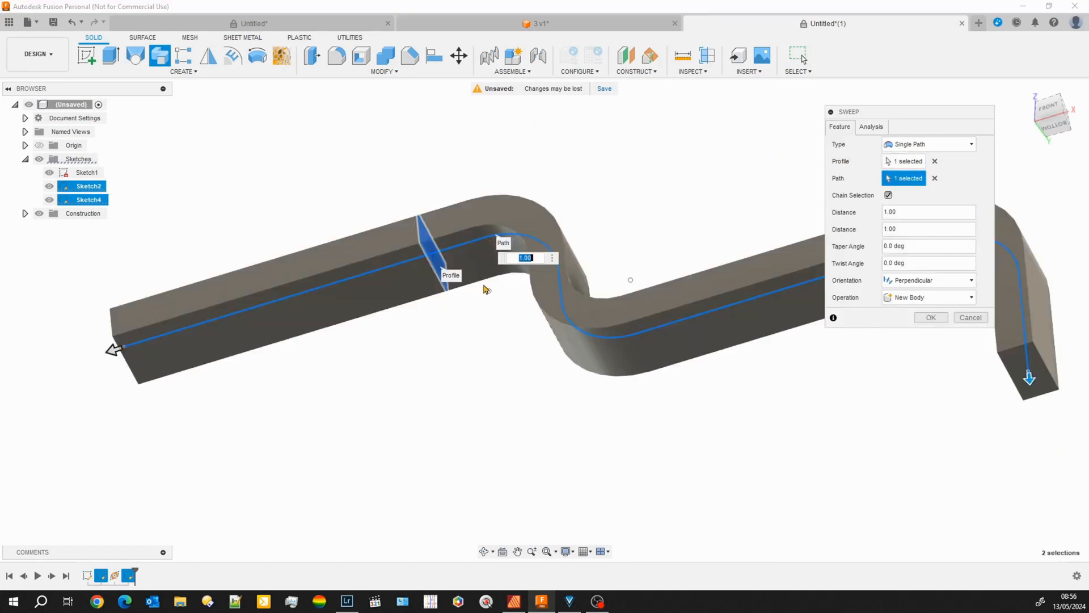
- Shorten the sweep on both sides of the profile to distances of about 0.468 and 0.597
drag(116, 351, 321, 286)
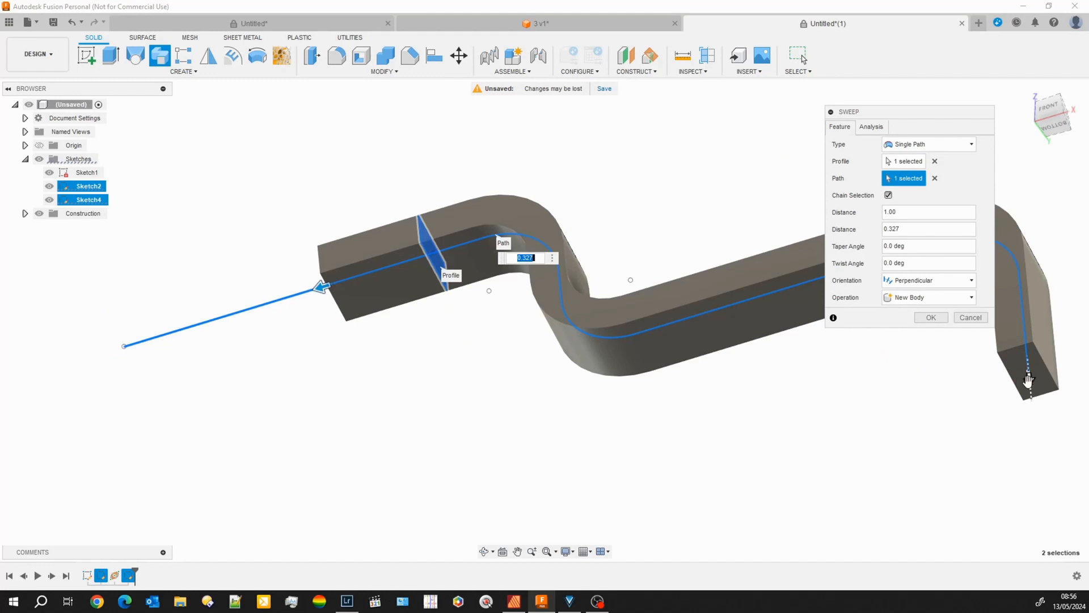
drag(1028, 379, 734, 303)
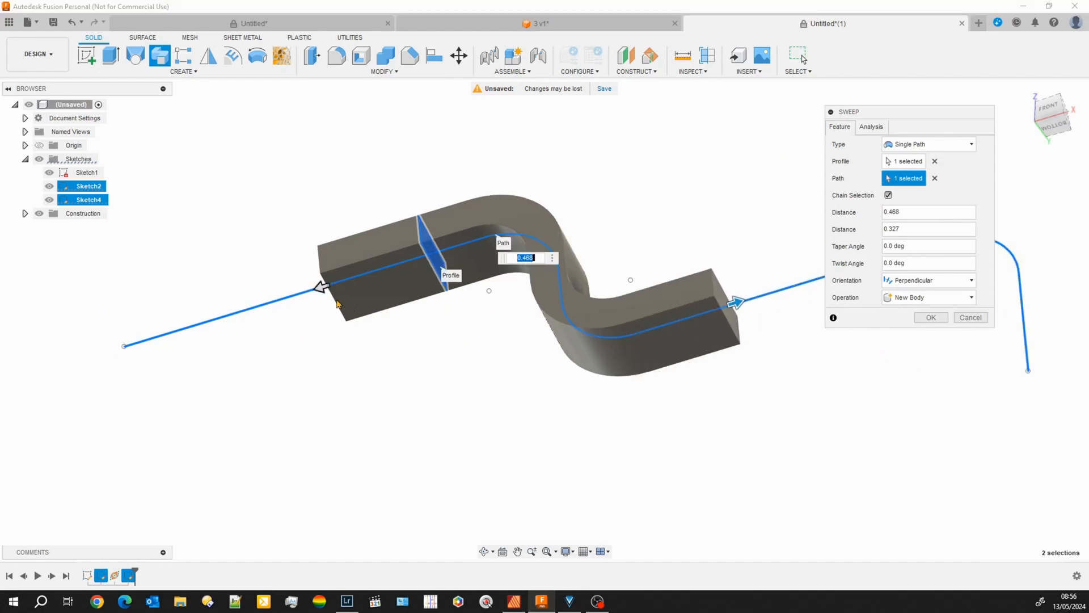
drag(321, 287, 237, 312)
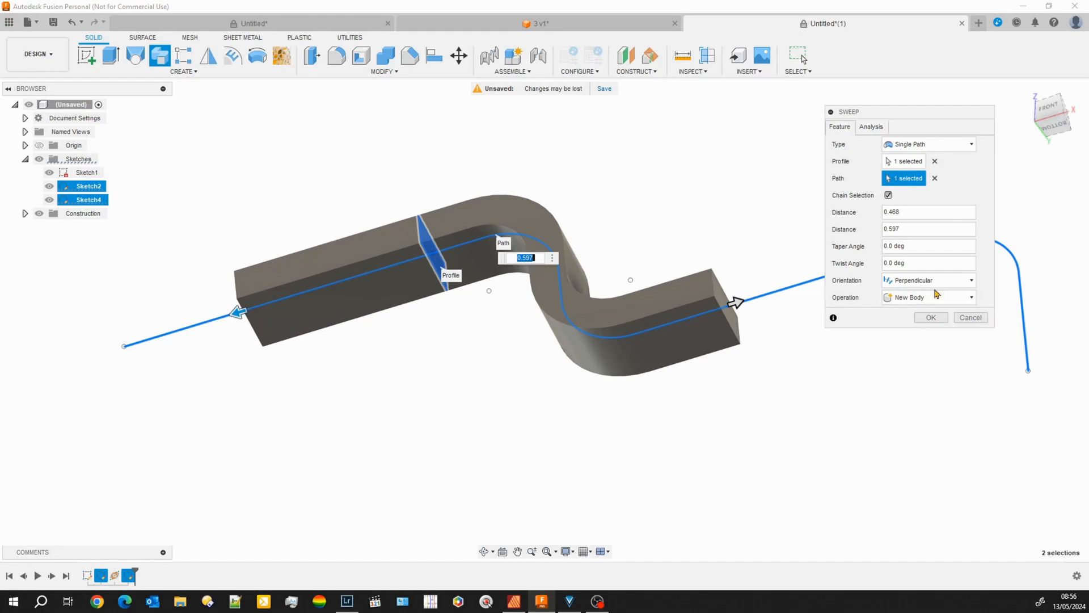
- Try the Parallel orientation on the two-sided sweep and switch back to Perpendicular
shift+middle_drag(384, 397, 393, 441)
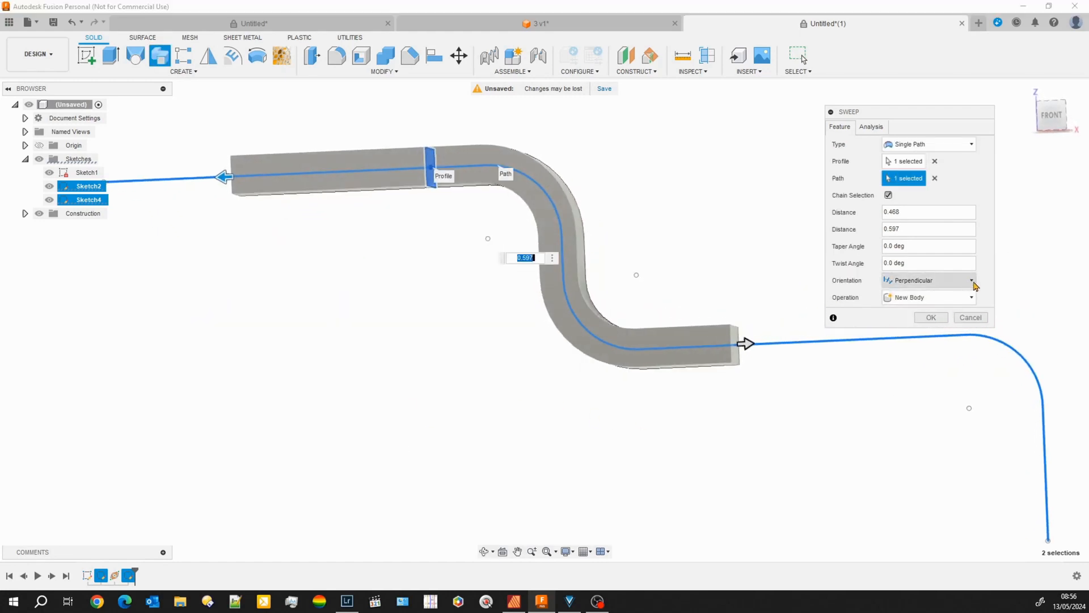
click(973, 282)
click(906, 307)
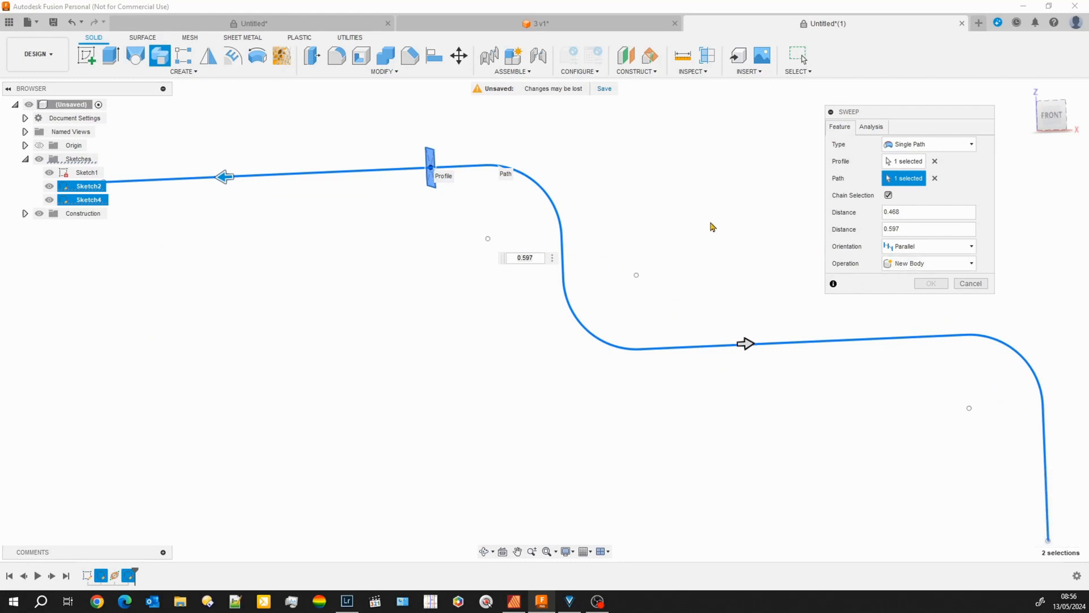
click(970, 247)
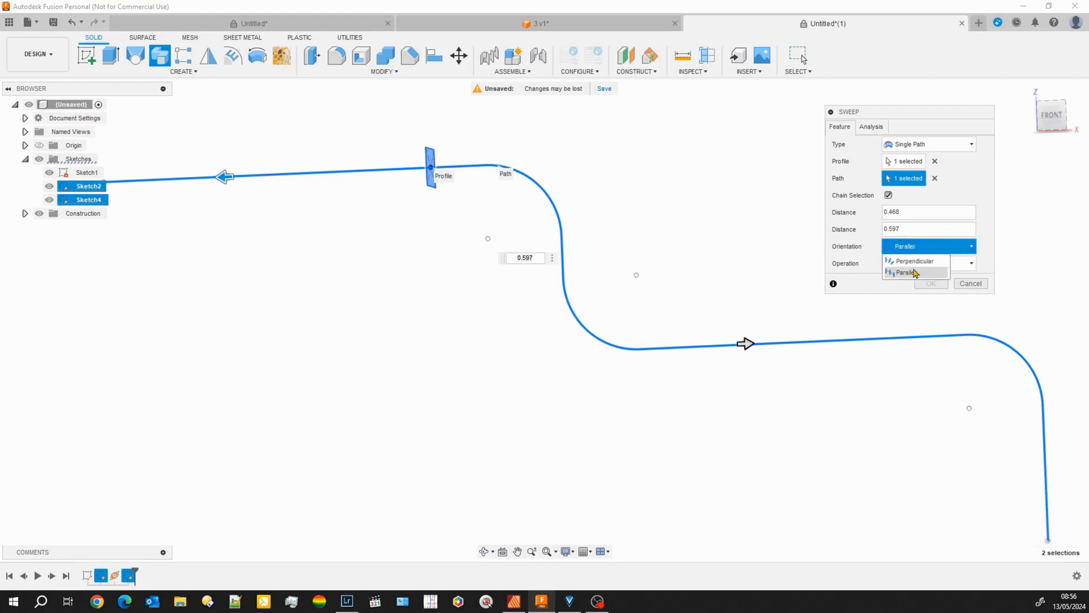
click(916, 262)
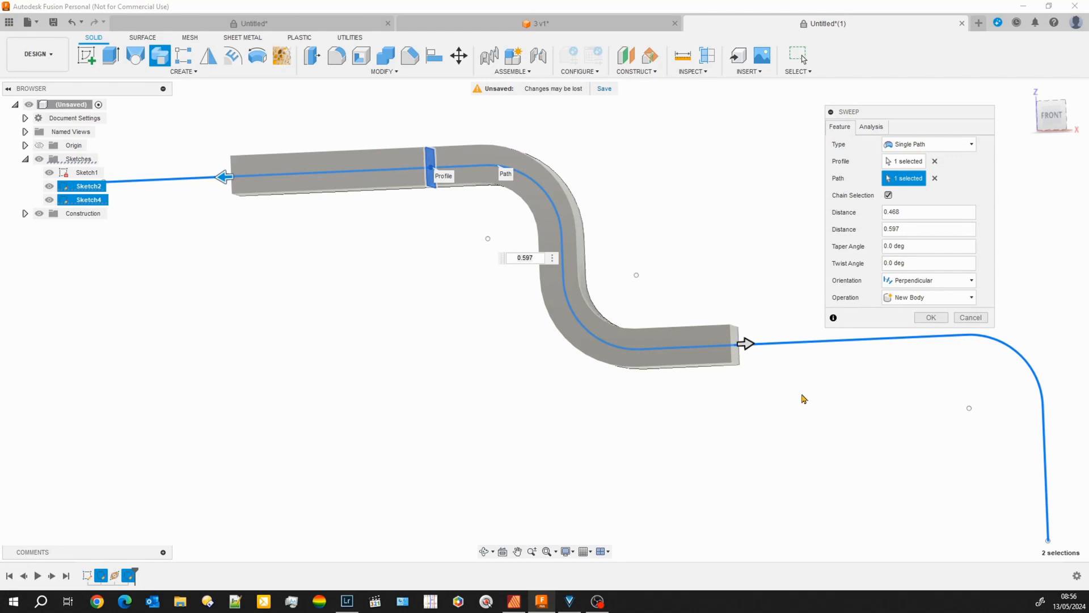
- Try a twist angle of 25 degrees on the two-sided sweep and view the twisted shape
click(911, 262)
drag(908, 263, 875, 274)
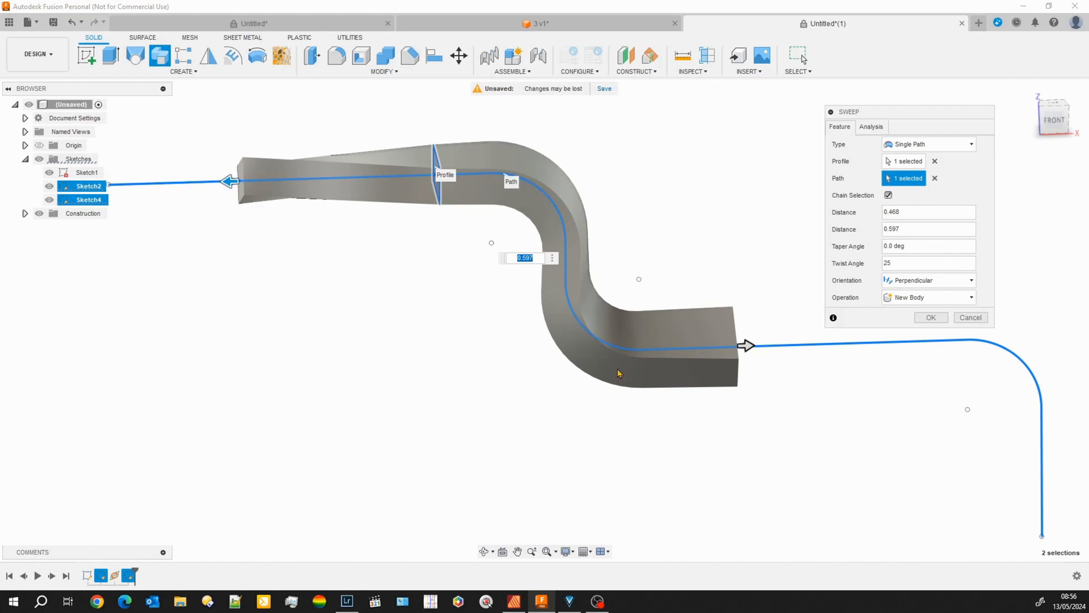
mouse_move(625, 442)
shift+middle_down()
mouse_move(588, 421)
mouse_move(522, 426)
mouse_move(604, 425)
mouse_move(630, 458)
shift+middle_up()
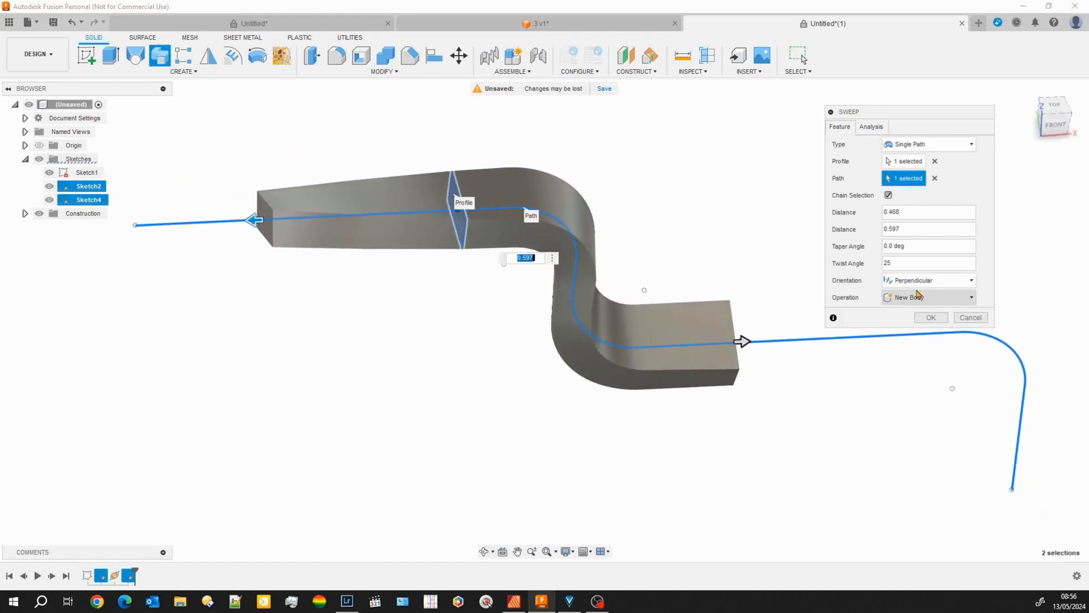
- Try a taper angle of 3 degrees together with the twist and reset the taper to 0
click(912, 246)
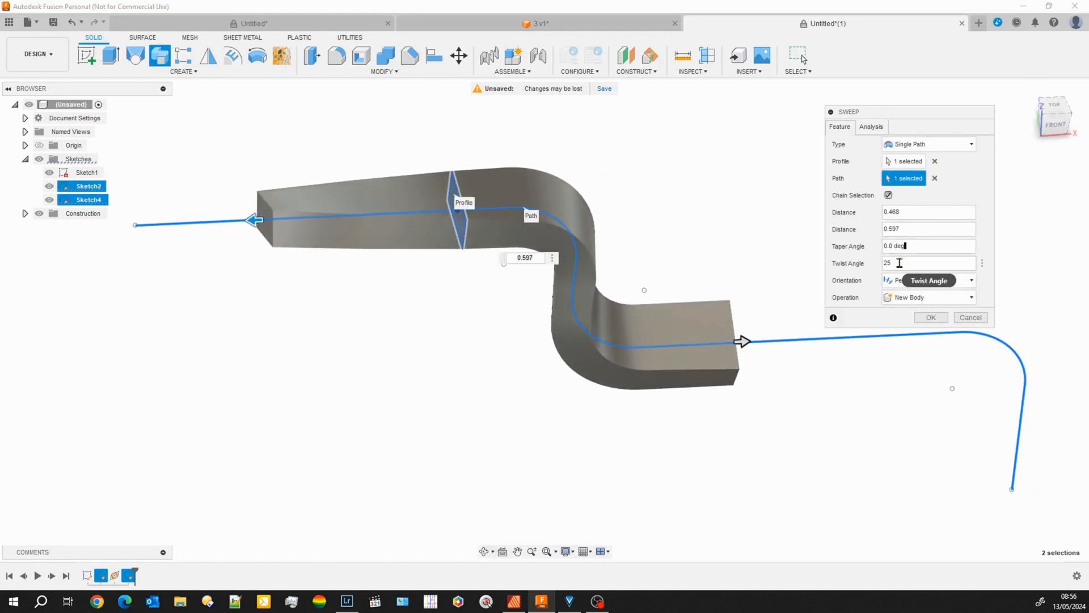
drag(909, 247, 872, 253)
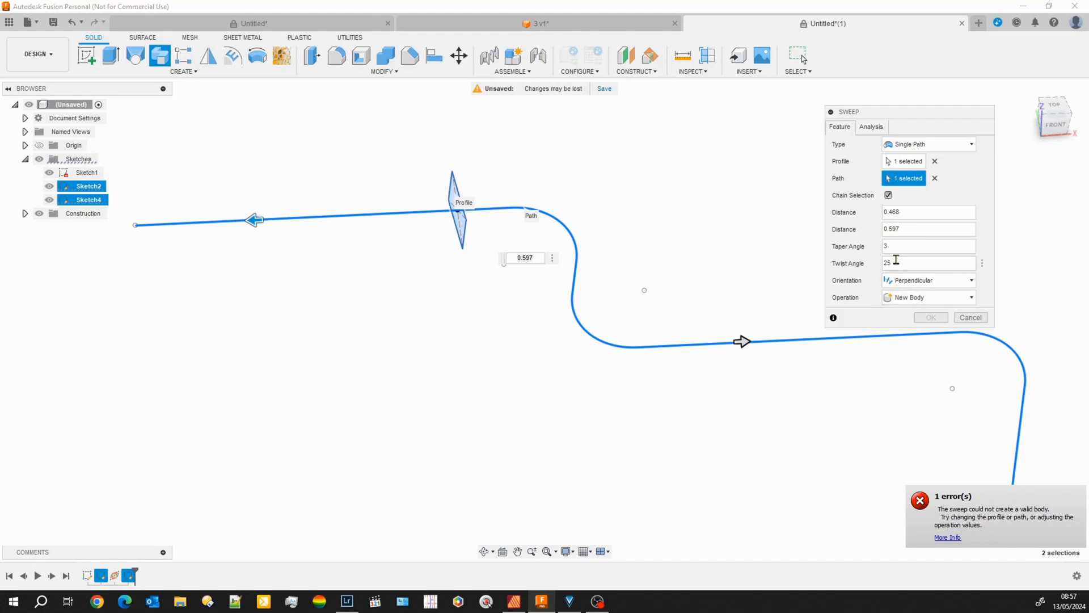
text(3)
key(BackSpace)
text(0)
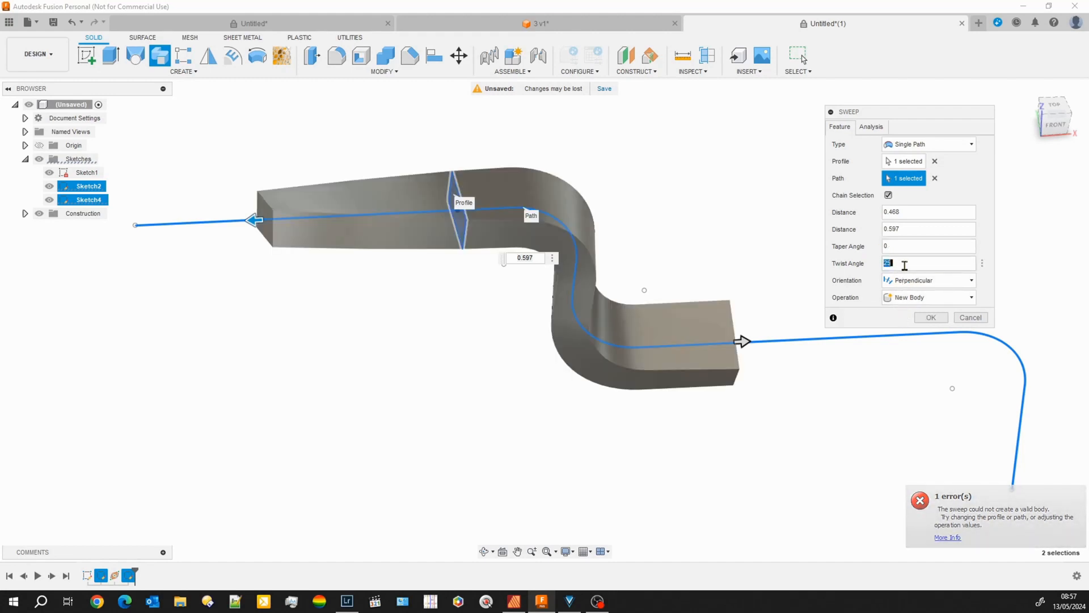
- Reset the twist angle to 0, set the taper angle to 2 degrees and inspect the tapered sweep on both sides of the profile
drag(905, 265, 881, 270)
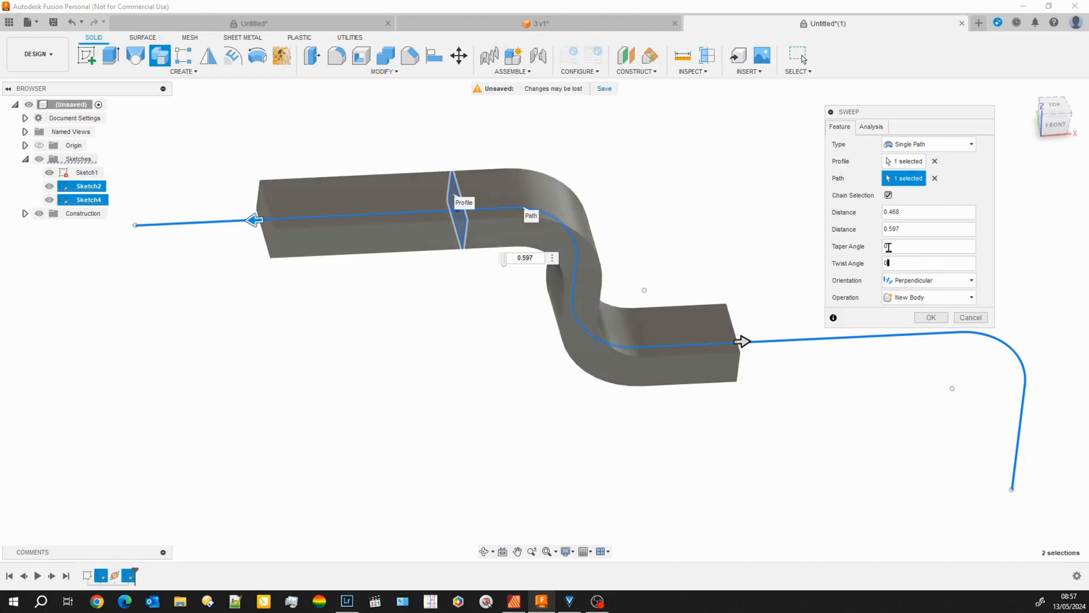
click(884, 248)
click(894, 264)
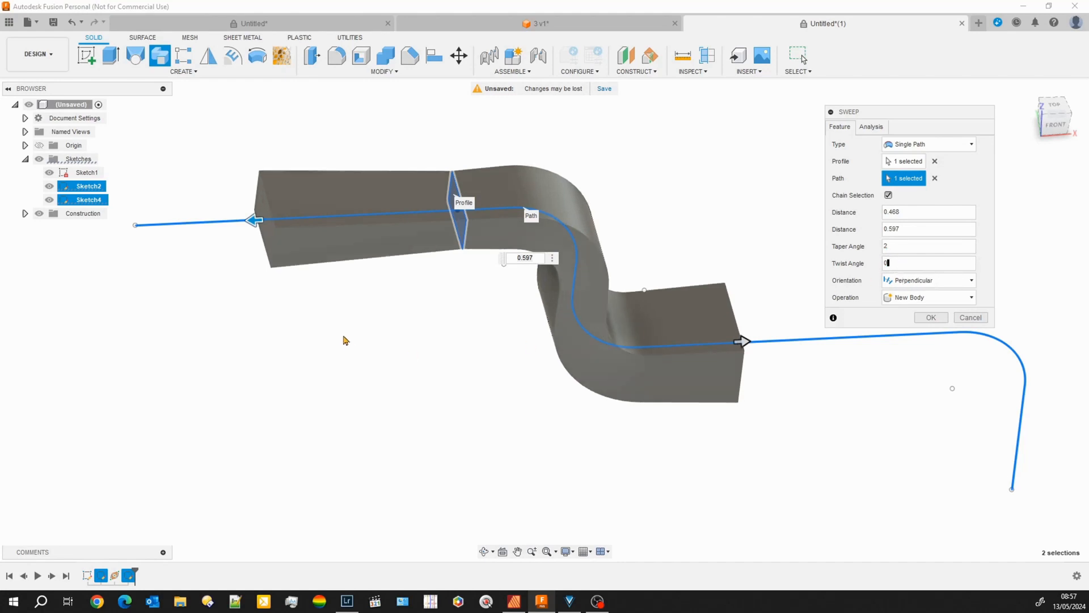
shift+middle_drag(346, 340, 520, 277)
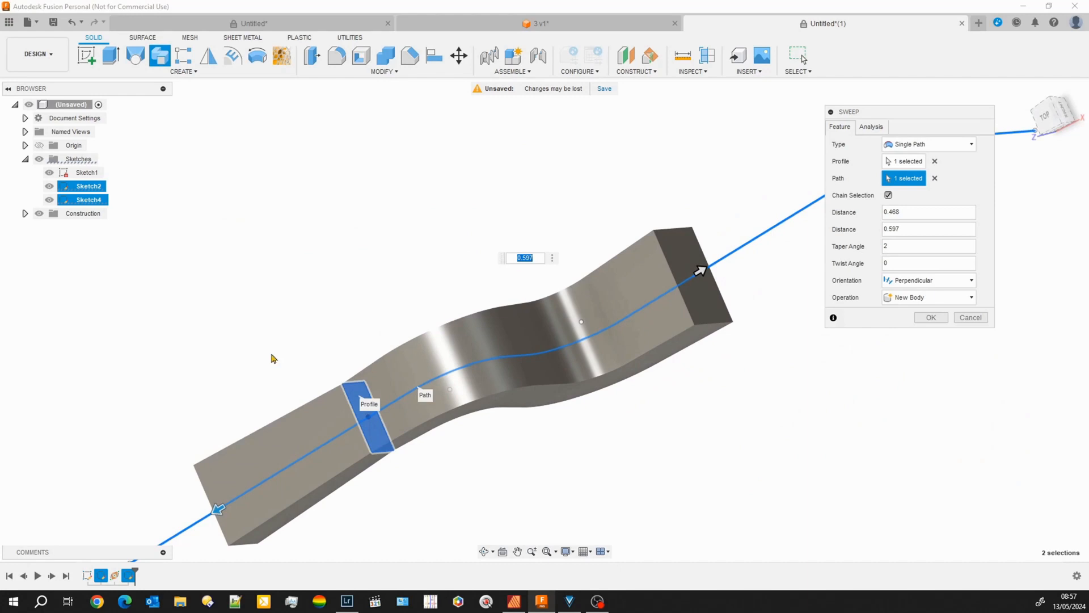
shift+middle_drag(238, 368, 602, 289)
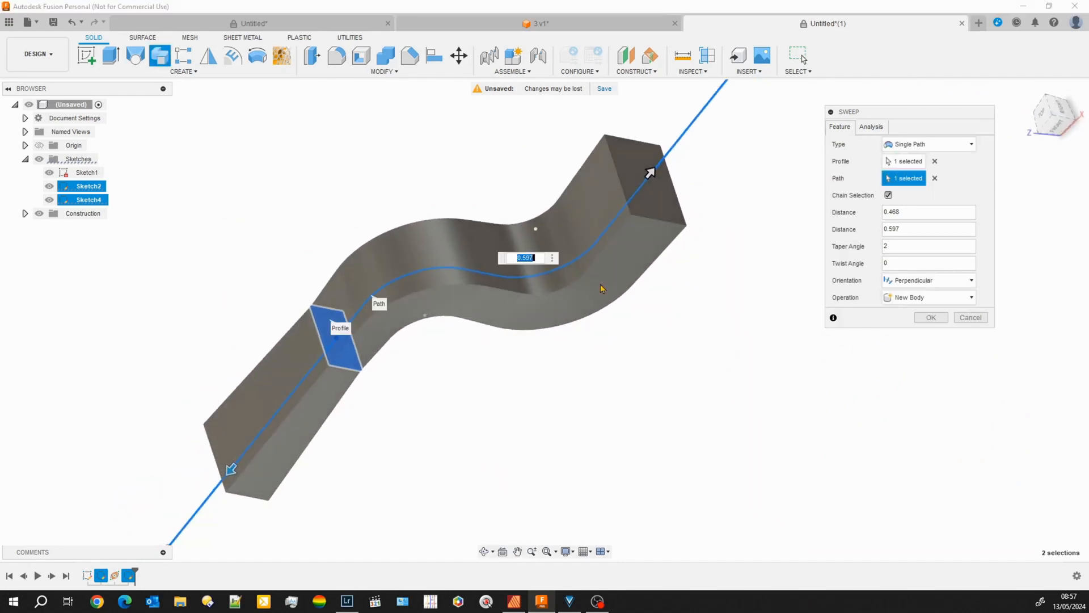
shift+middle_drag(714, 327, 714, 378)
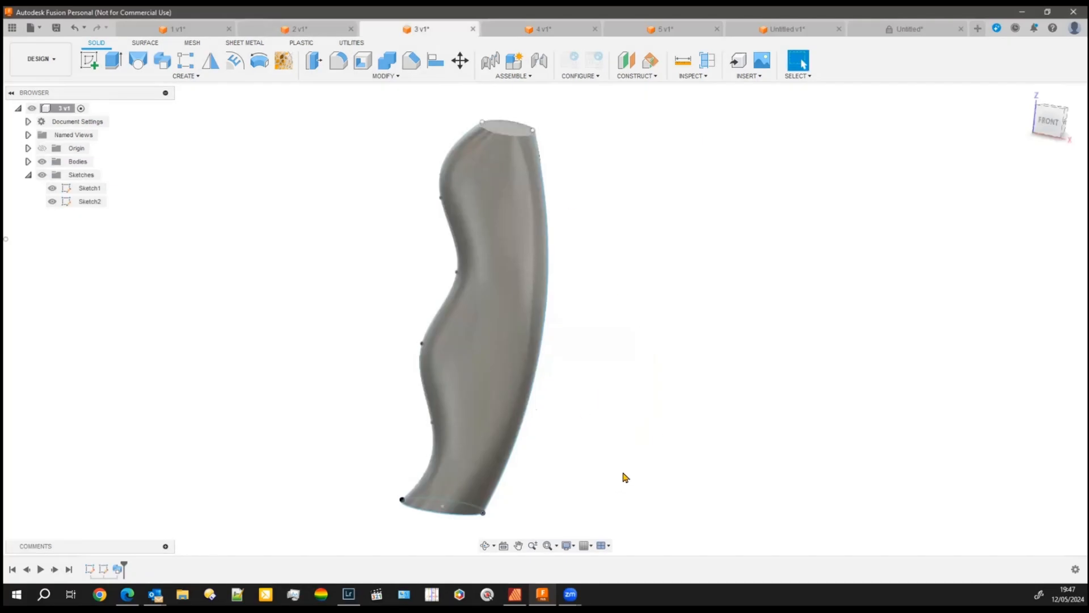
- Open the existing handle sweep for editing and choose the Path + Guide Rail type
scroll(624, 482, down, 1)
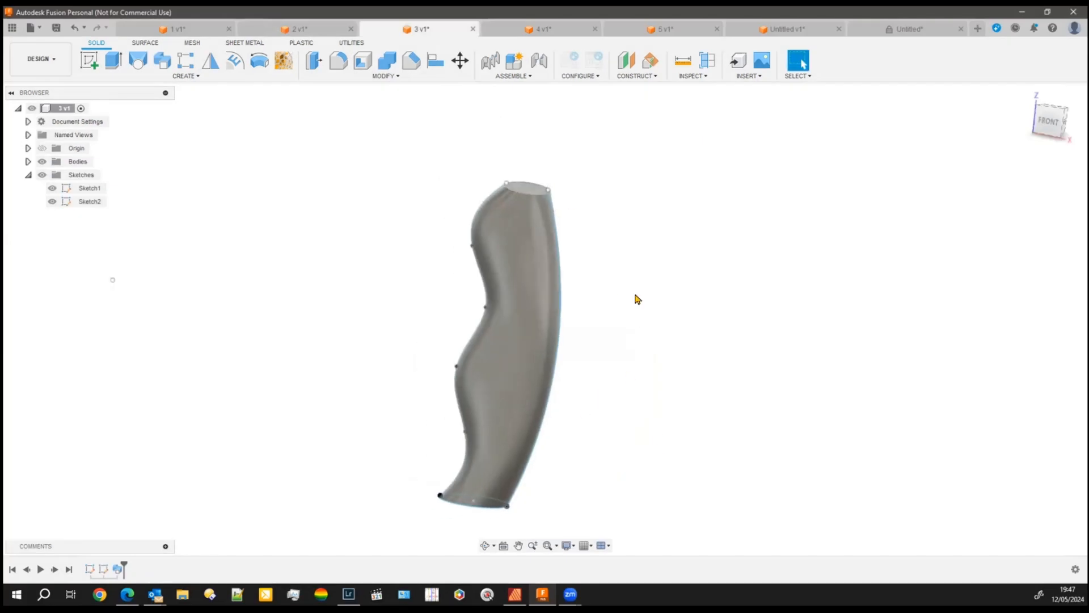
right_click(119, 573)
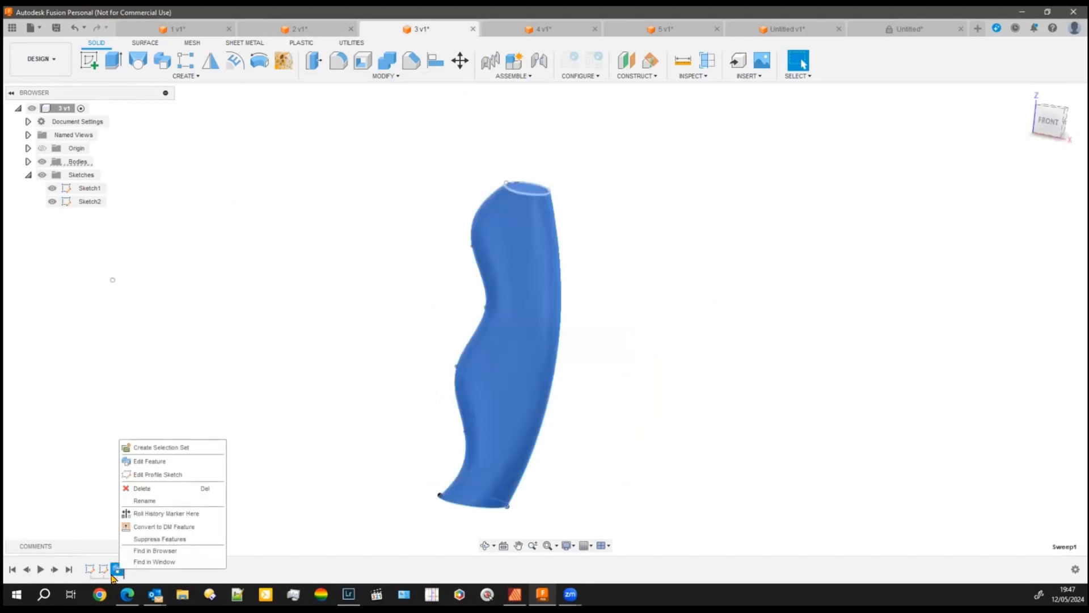
click(169, 463)
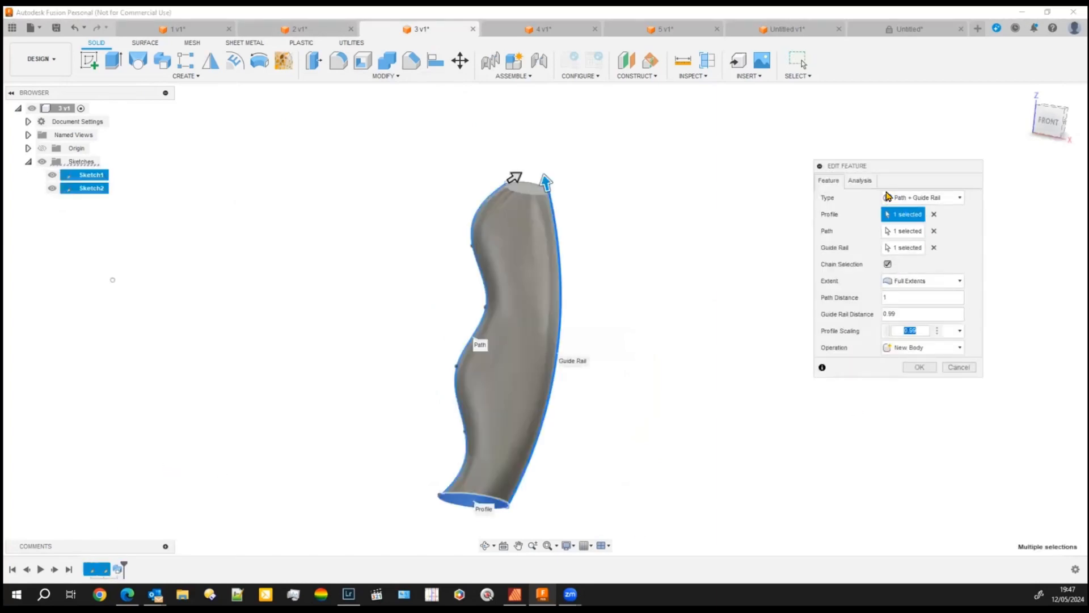
click(958, 198)
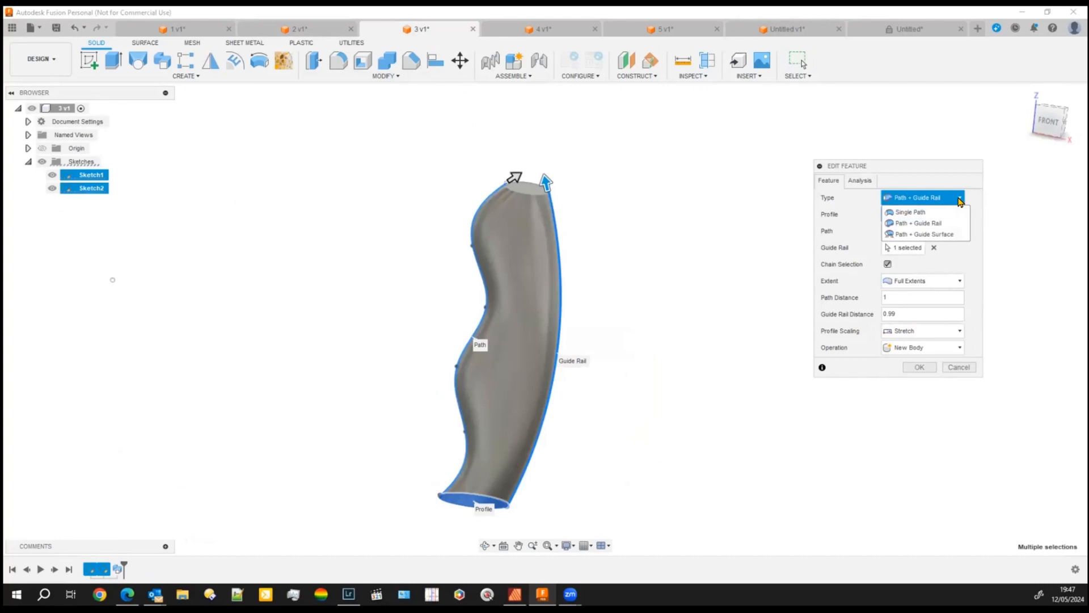
click(927, 223)
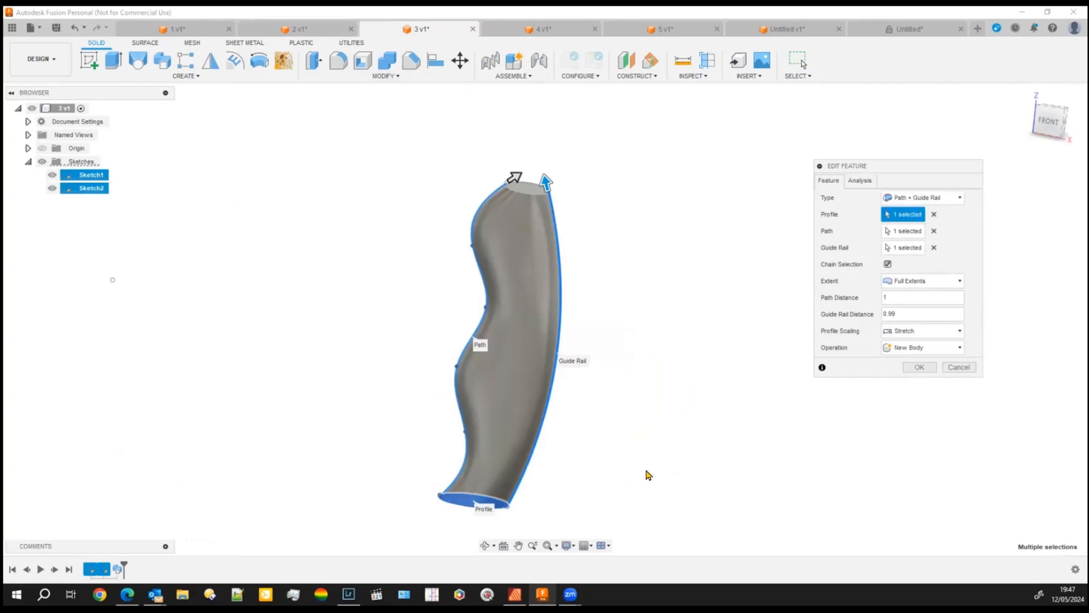
- Try shortening the sweep to a guide rail distance of 0.144 and a path distance of 0.113, and cancel the edit
shift+middle_drag(646, 471, 644, 477)
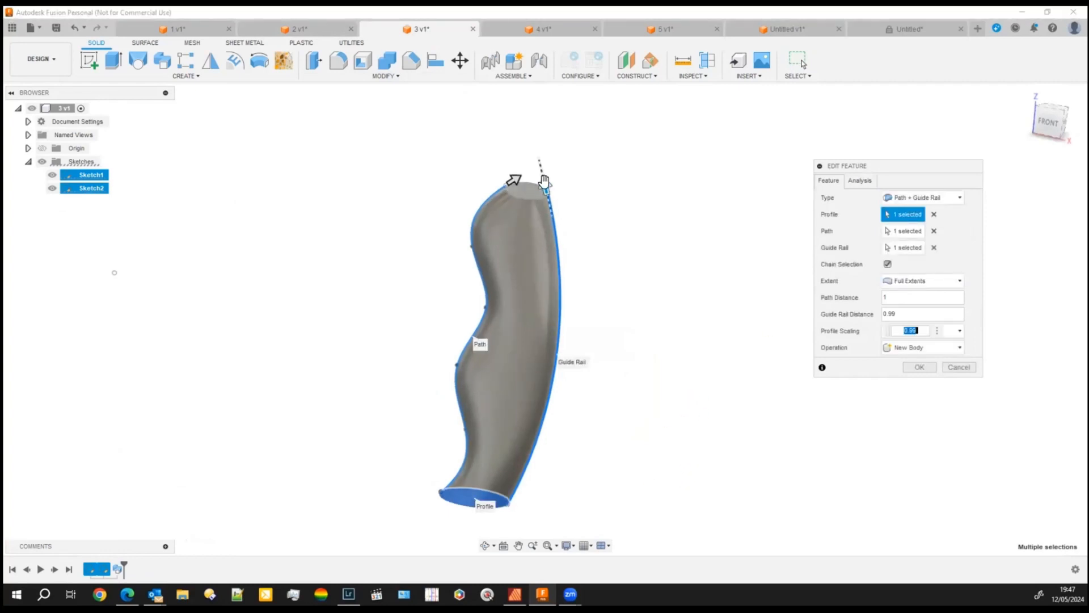
drag(544, 183, 511, 220)
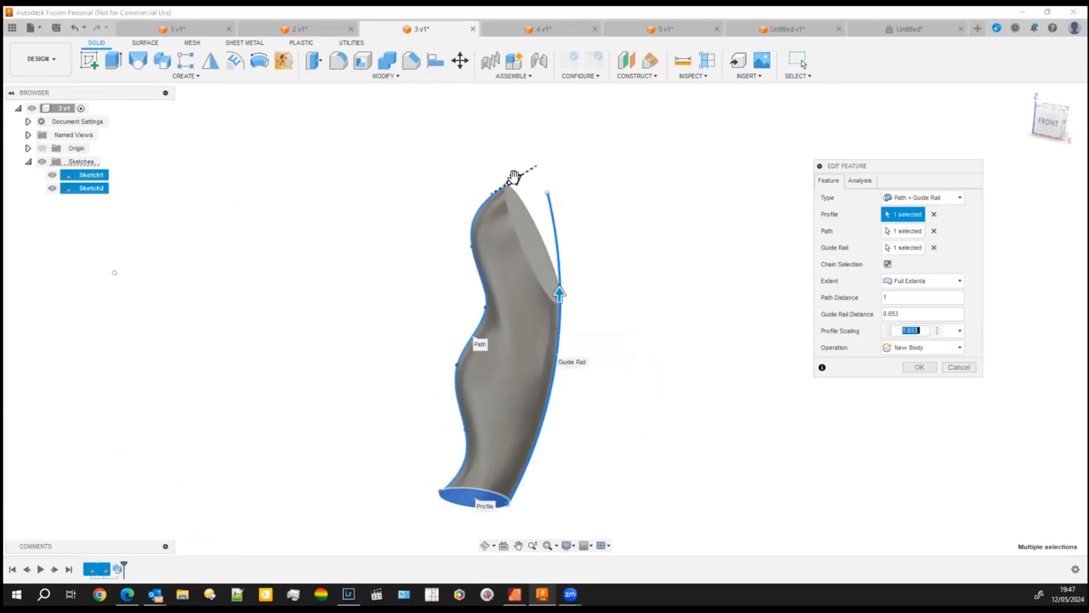
drag(514, 180, 526, 443)
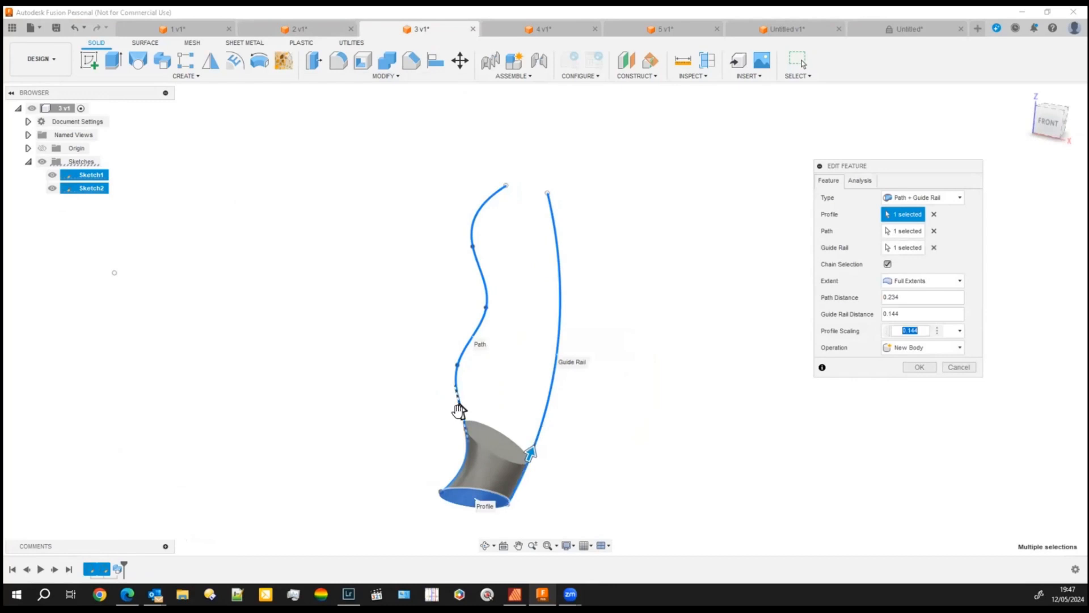
drag(460, 412, 467, 453)
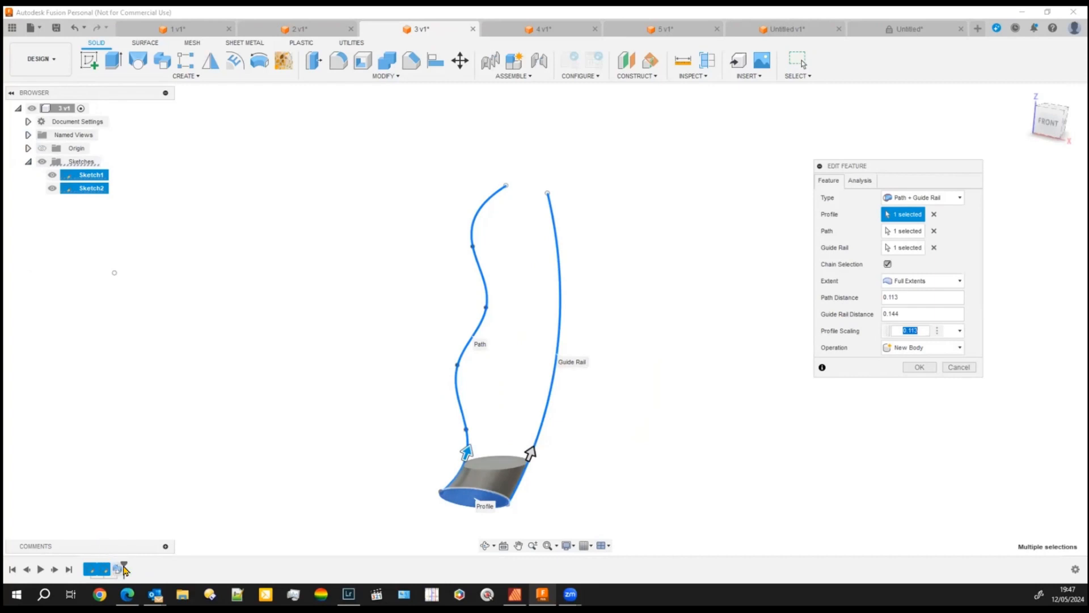
drag(124, 563, 106, 563)
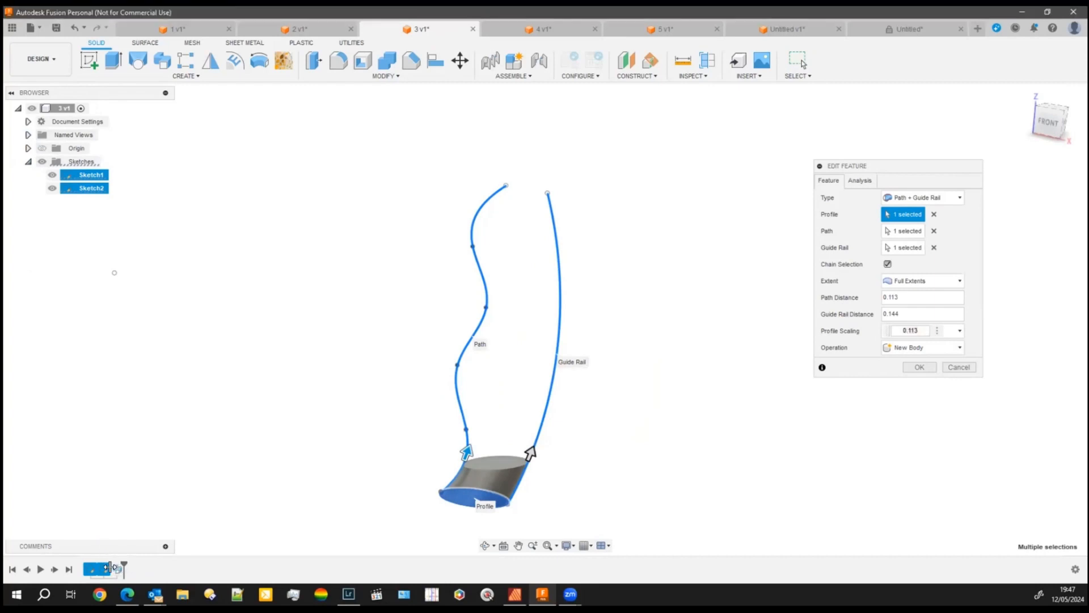
click(958, 367)
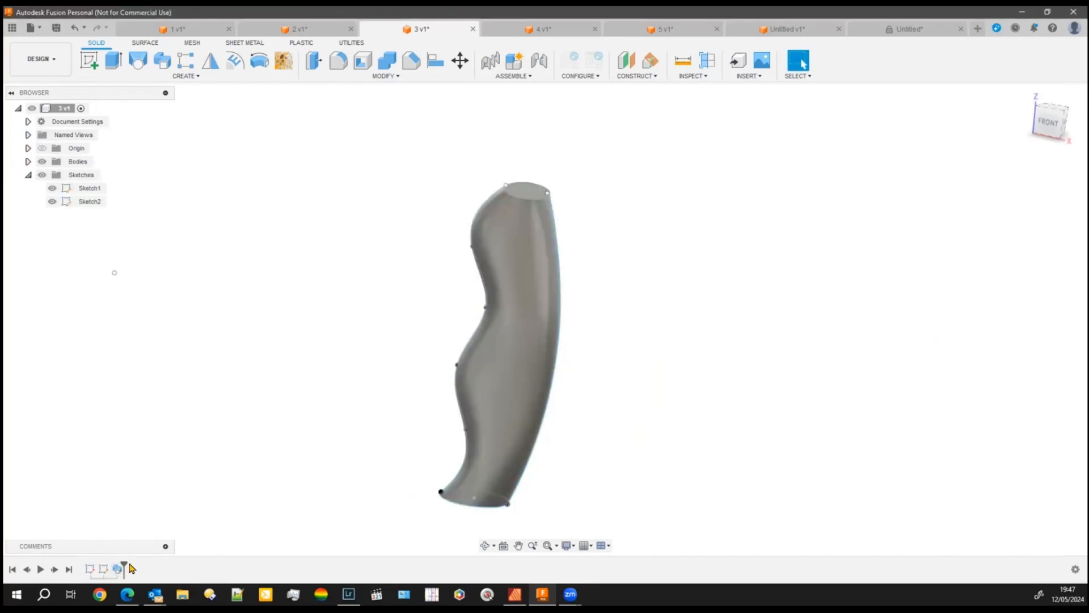
- Roll the history back before the sweep, examine the ellipse profile with its path and guide rail curves, and restore the history
drag(123, 566, 108, 564)
middle_drag(295, 404, 339, 365)
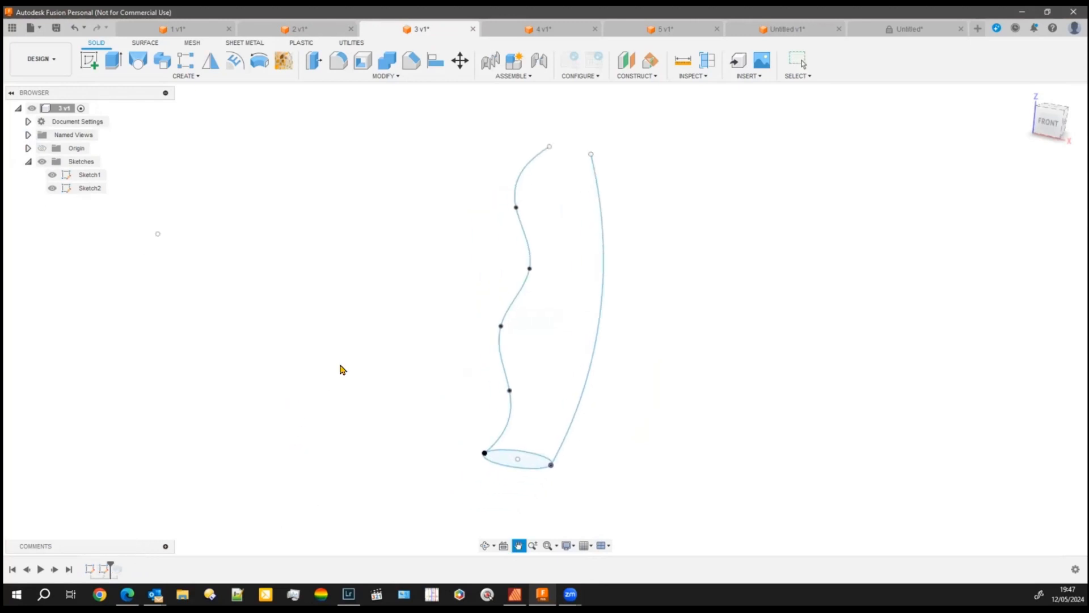
mouse_move(528, 507)
shift+middle_down()
mouse_move(540, 518)
mouse_move(520, 502)
shift+middle_up()
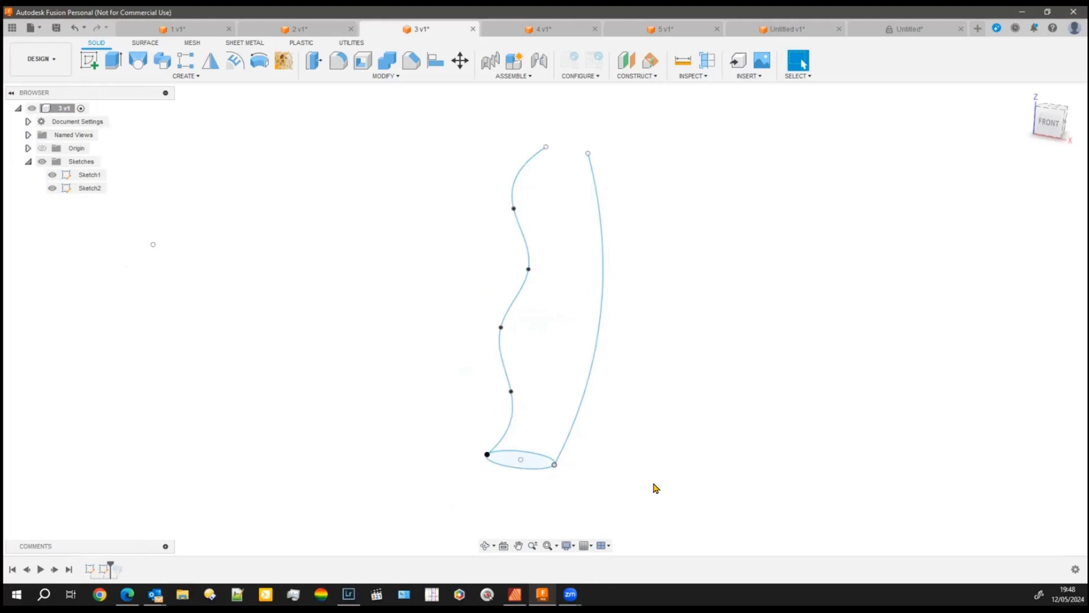
shift+middle_drag(652, 498, 671, 527)
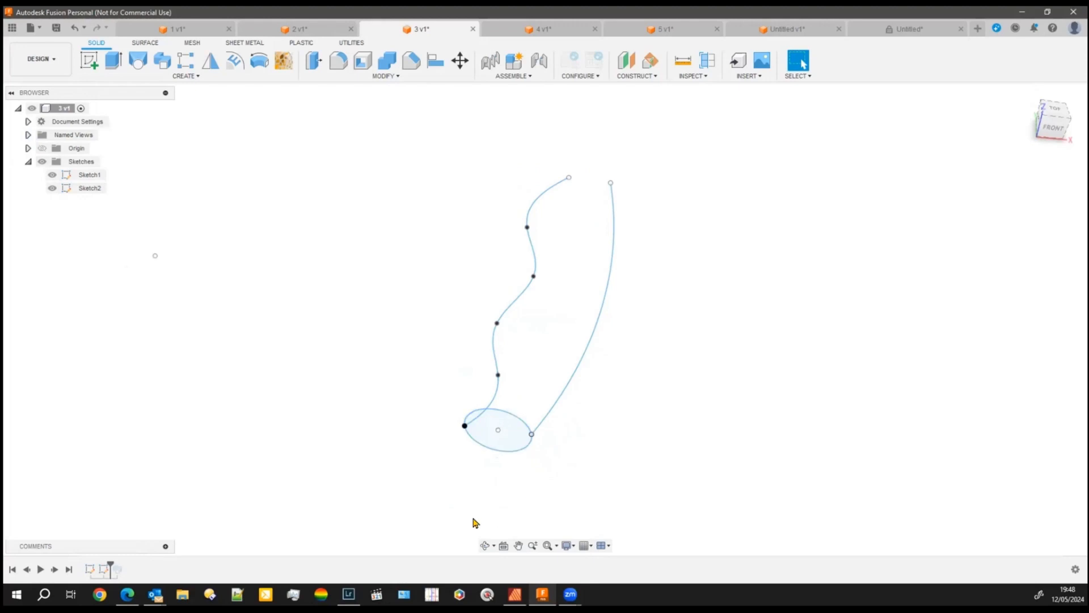
mouse_move(530, 515)
shift+middle_down()
mouse_move(562, 491)
mouse_move(596, 513)
mouse_move(508, 503)
mouse_move(518, 508)
shift+middle_up()
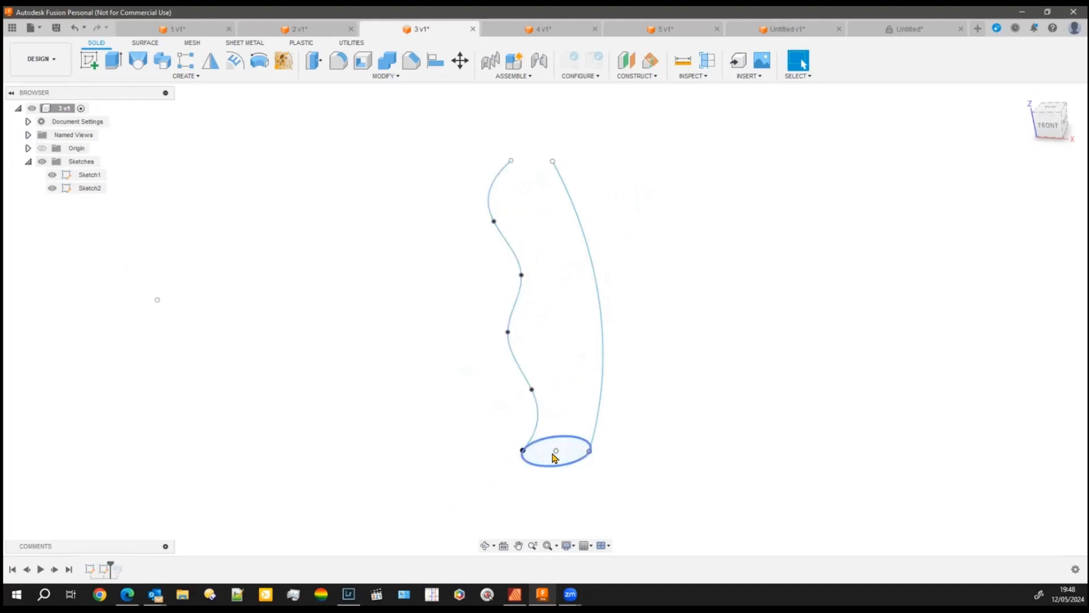
scroll(592, 452, up, 5)
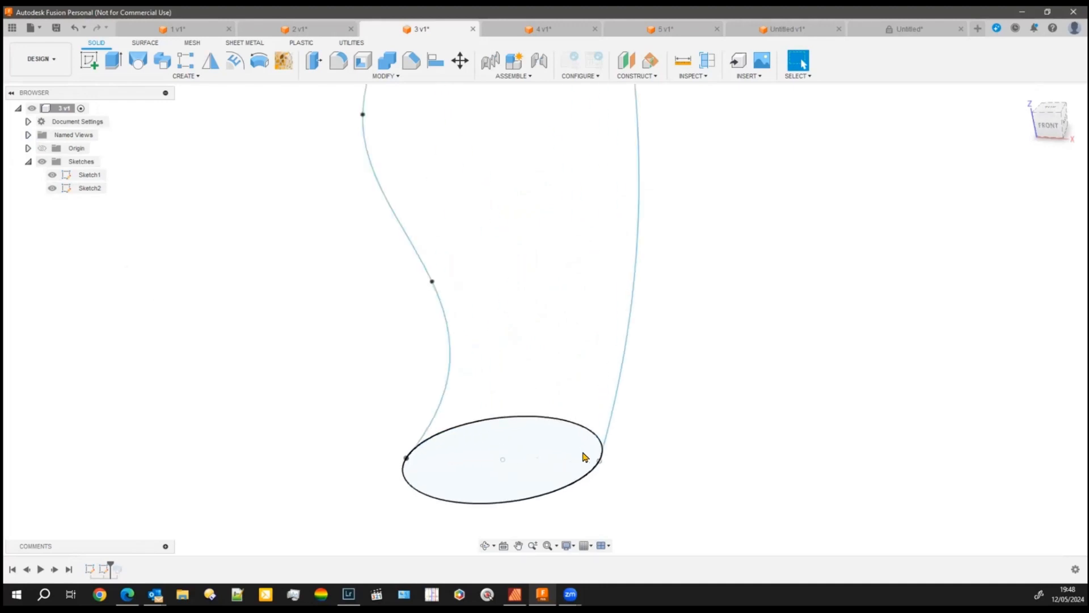
scroll(532, 447, down, 6)
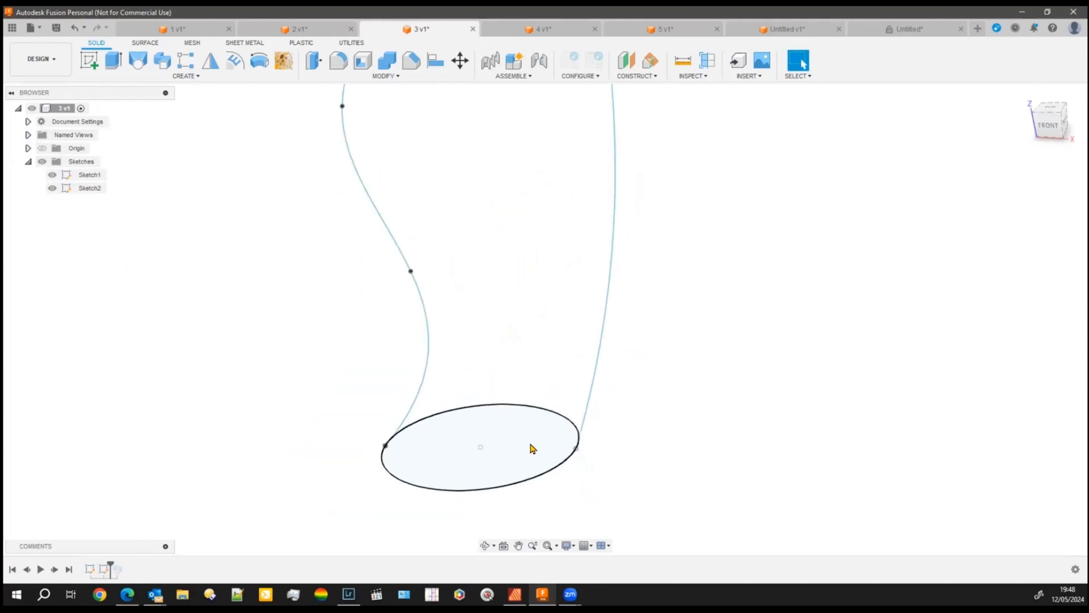
scroll(655, 426, down, 1)
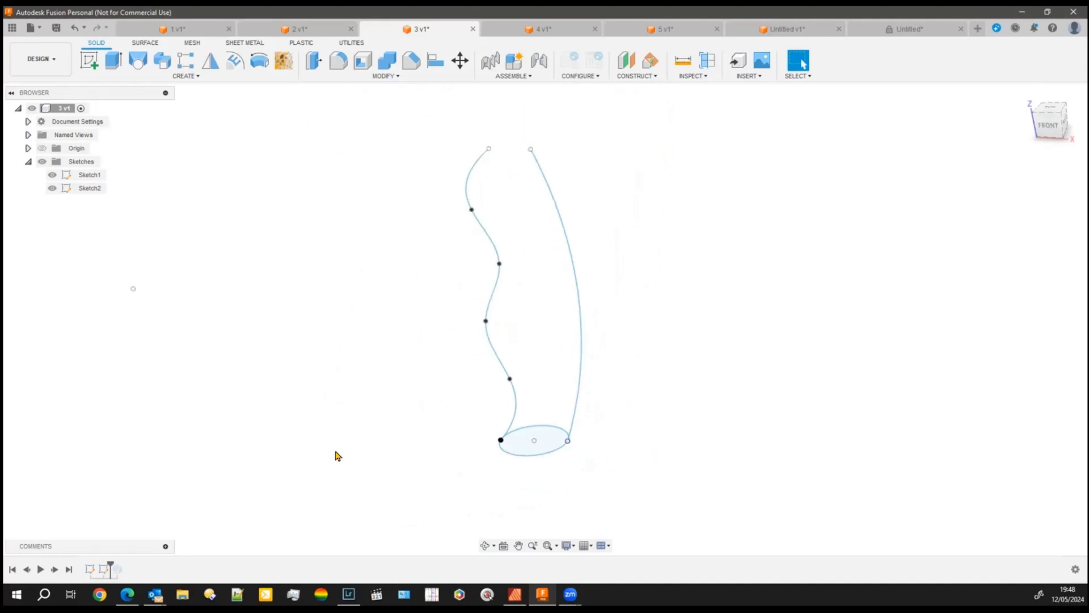
drag(111, 565, 124, 567)
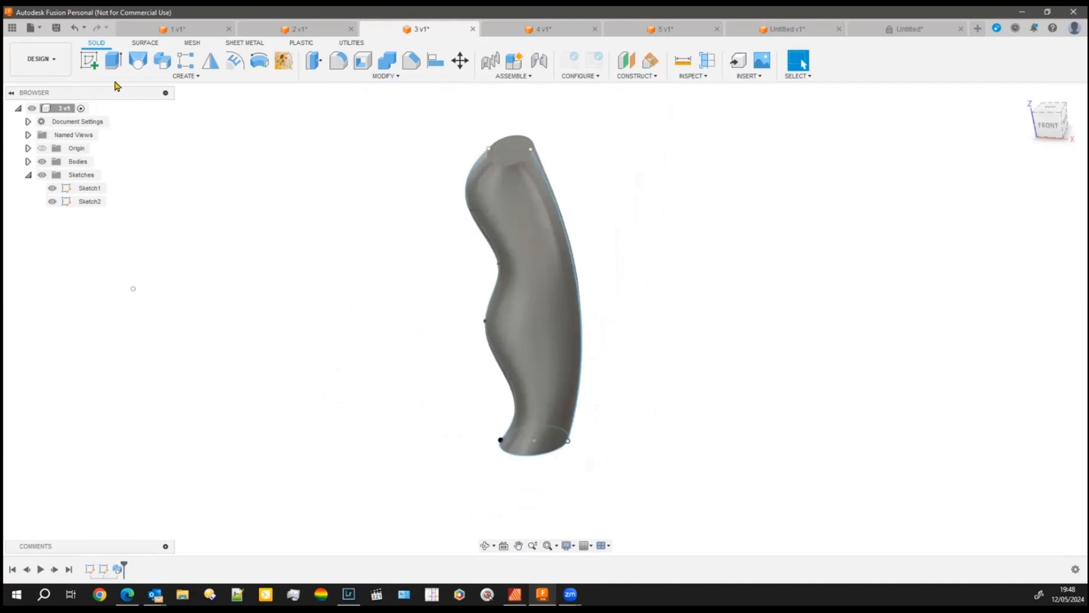
- Reopen the sweep for editing and shorten it to a guide rail distance of 0.381 and a path distance of 0.289
click(118, 568)
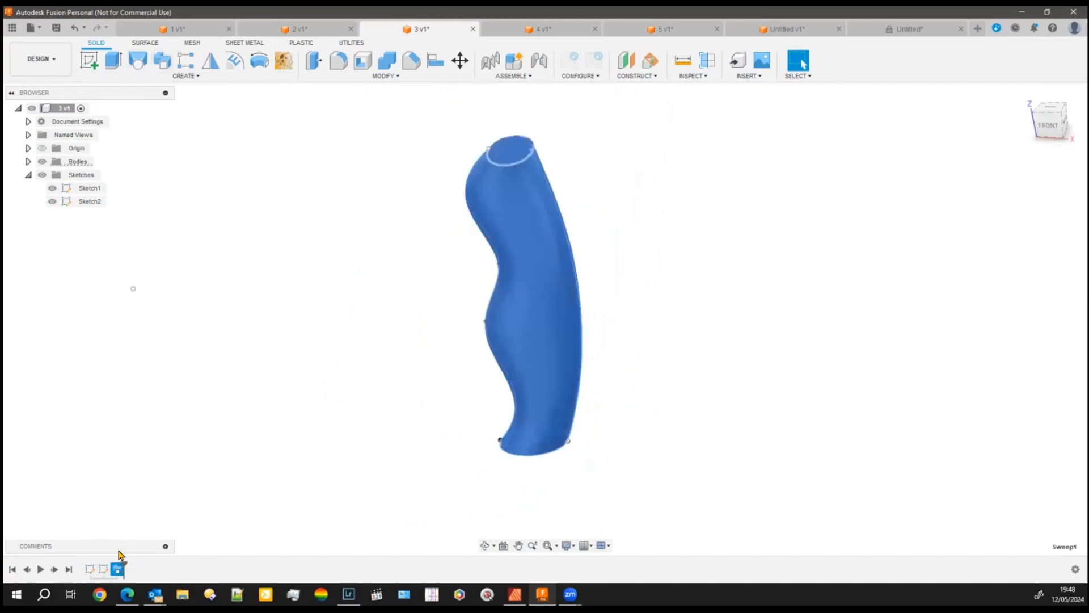
right_click(119, 568)
click(144, 507)
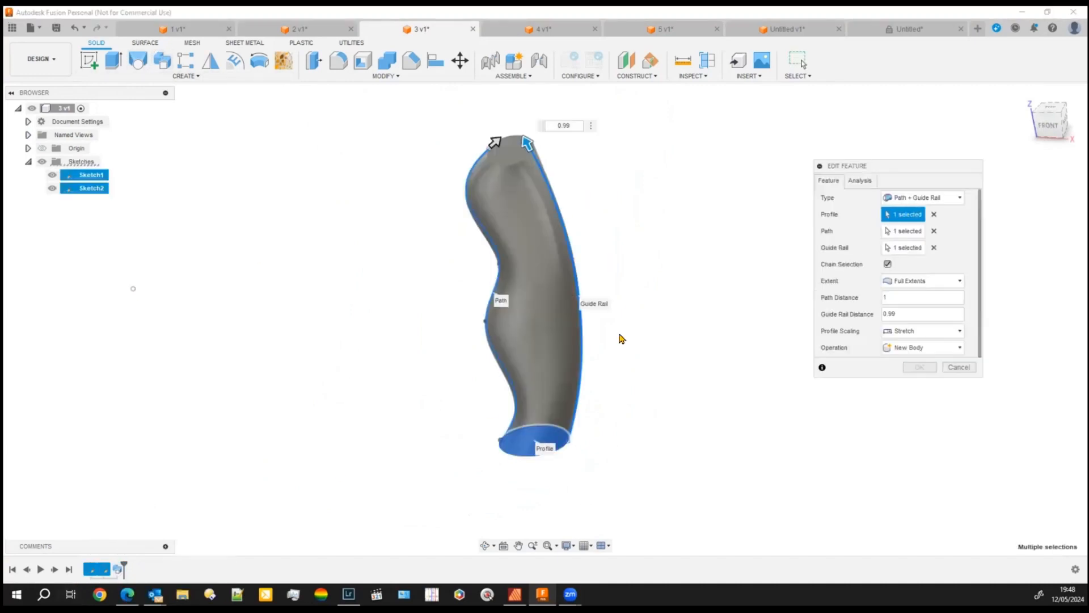
drag(527, 143, 581, 326)
drag(496, 142, 491, 346)
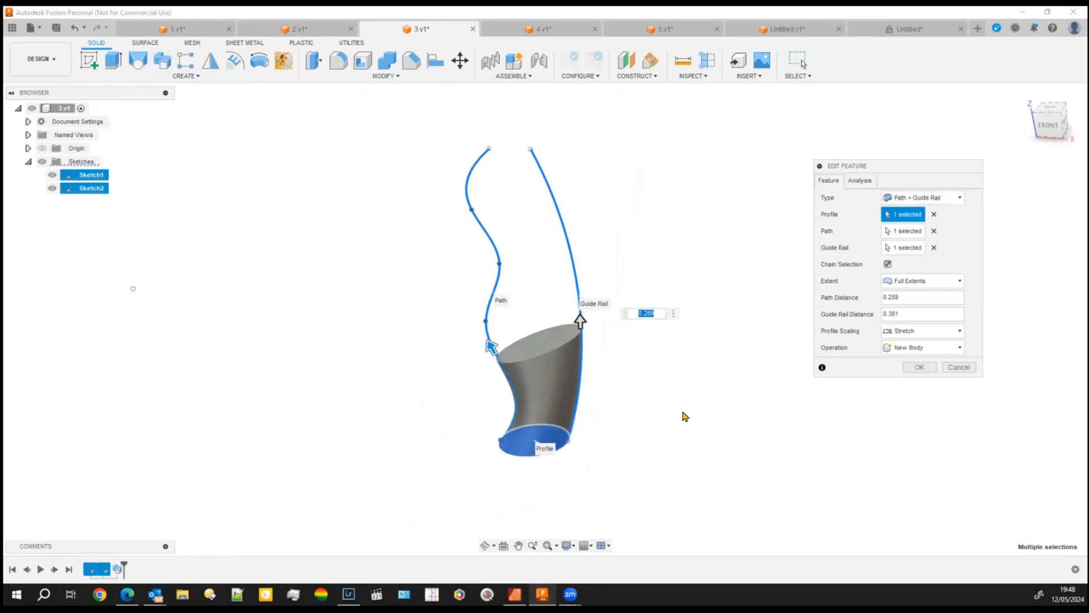
middle_drag(684, 414, 573, 412)
mouse_move(599, 448)
shift+middle_down()
mouse_move(595, 478)
mouse_move(569, 392)
mouse_move(530, 429)
mouse_move(587, 415)
mouse_move(605, 428)
shift+middle_up()
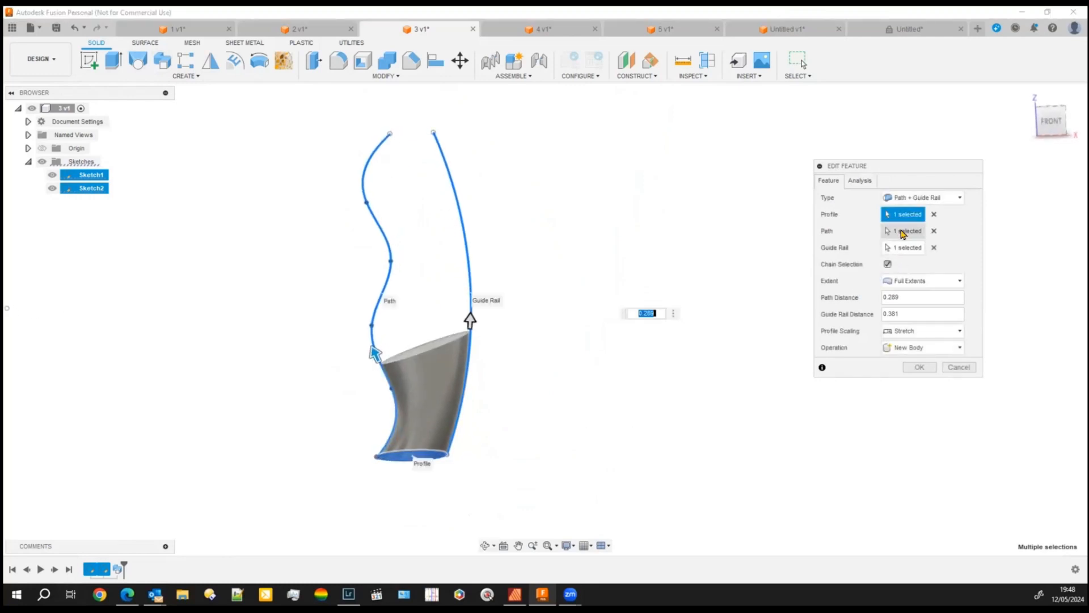
- Set the extent to Perpendicular to Path, lengthen the sweep to a distance of 0.997 and inspect its slanted end
click(903, 232)
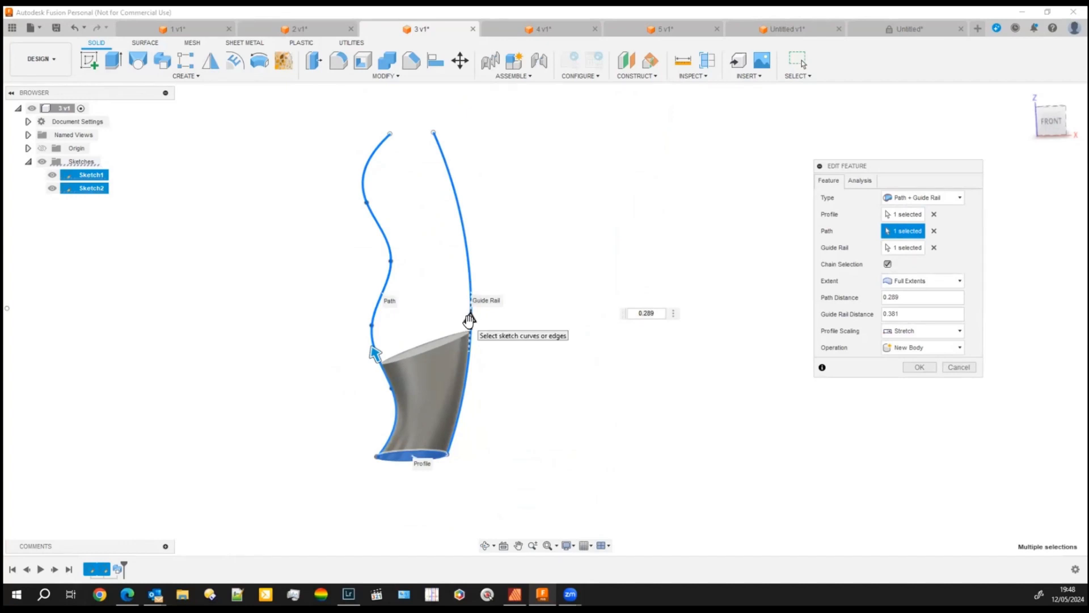
click(963, 284)
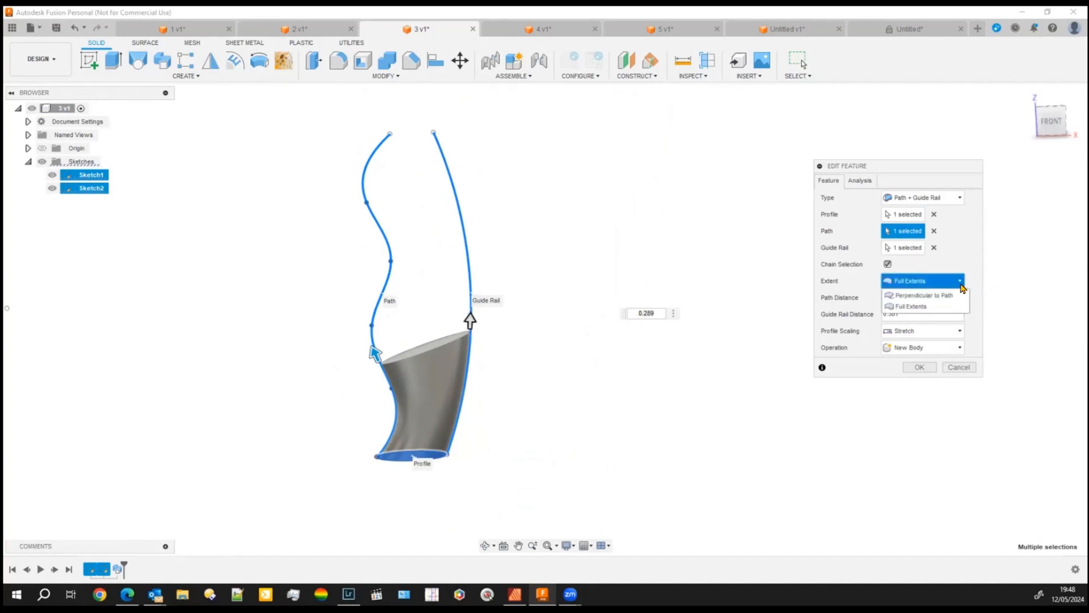
click(949, 294)
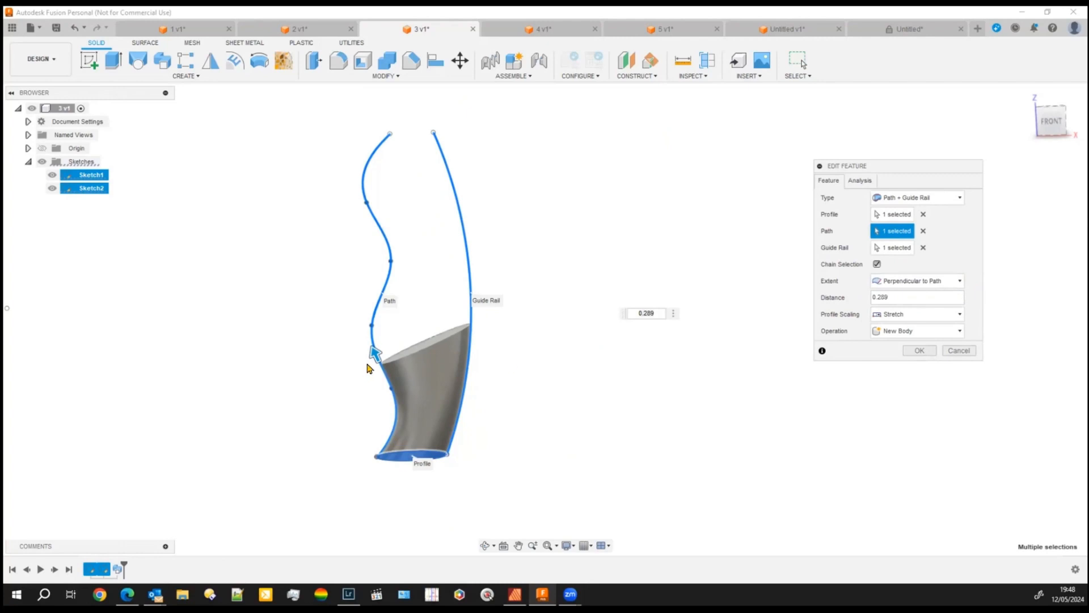
drag(372, 355, 398, 125)
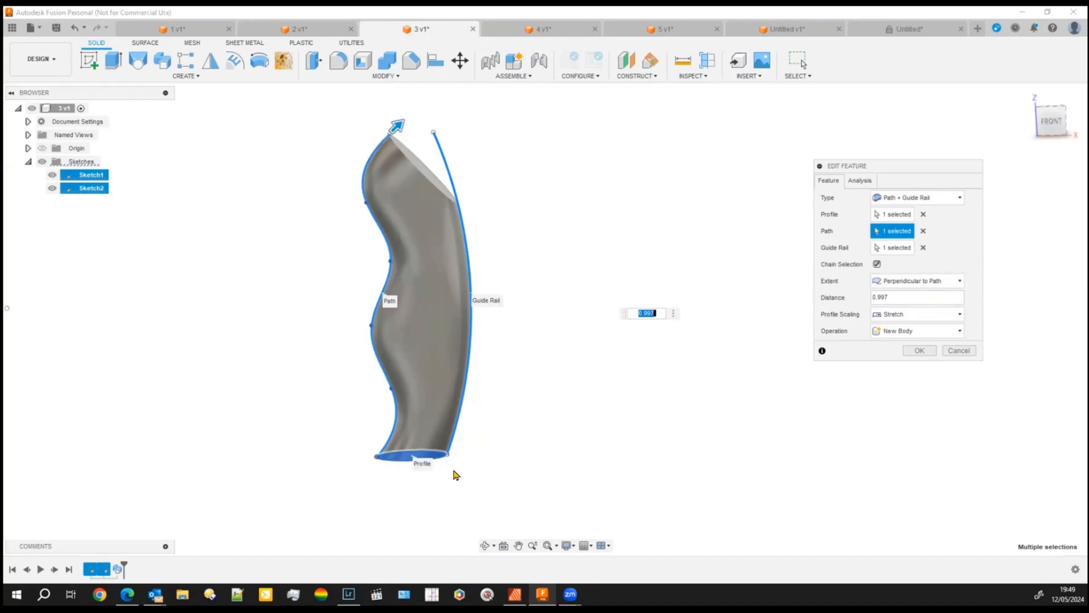
shift+middle_drag(455, 474, 391, 421)
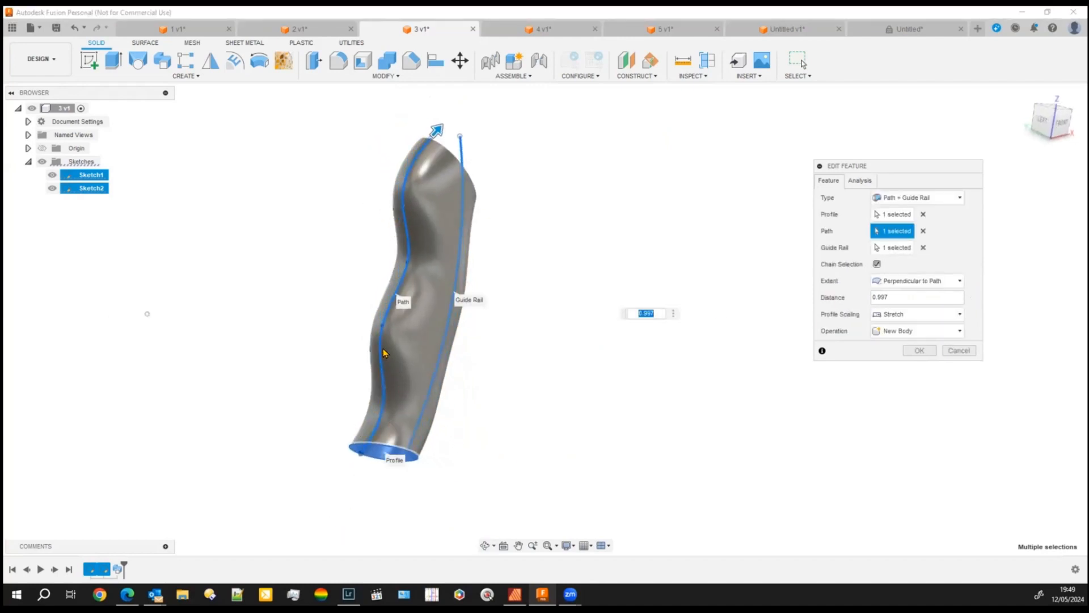
shift+middle_drag(574, 399, 488, 394)
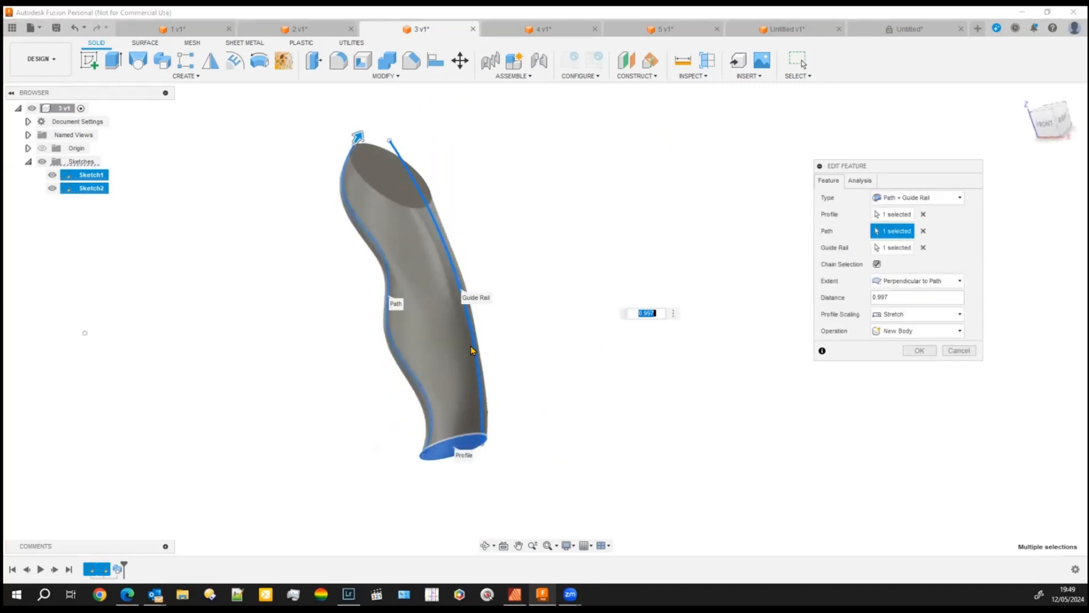
mouse_move(661, 422)
shift+middle_down()
mouse_move(683, 418)
mouse_move(673, 418)
shift+middle_up()
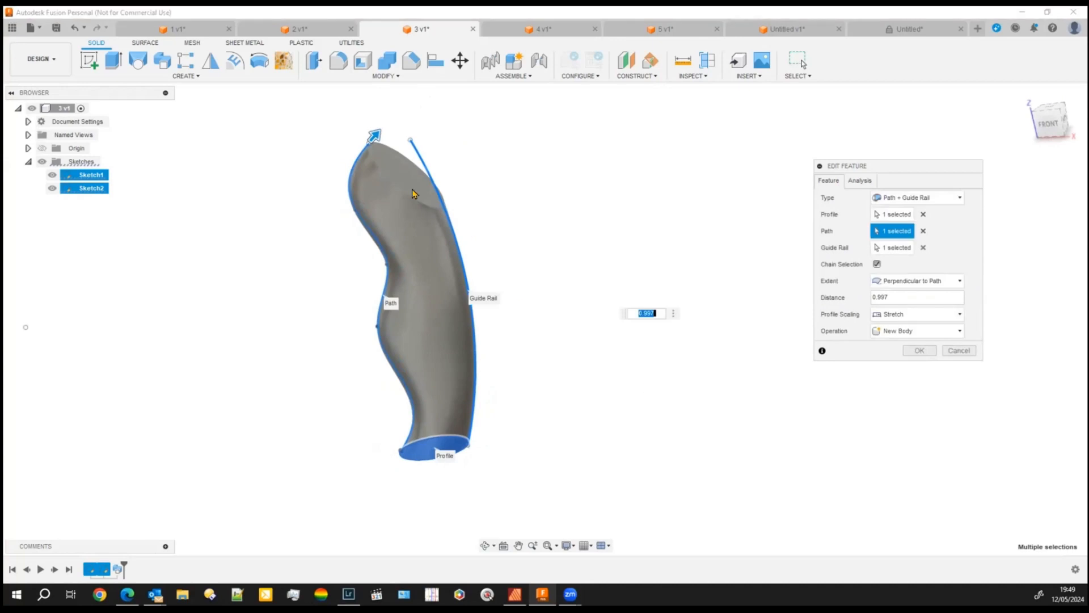
shift+middle_drag(466, 193, 421, 191)
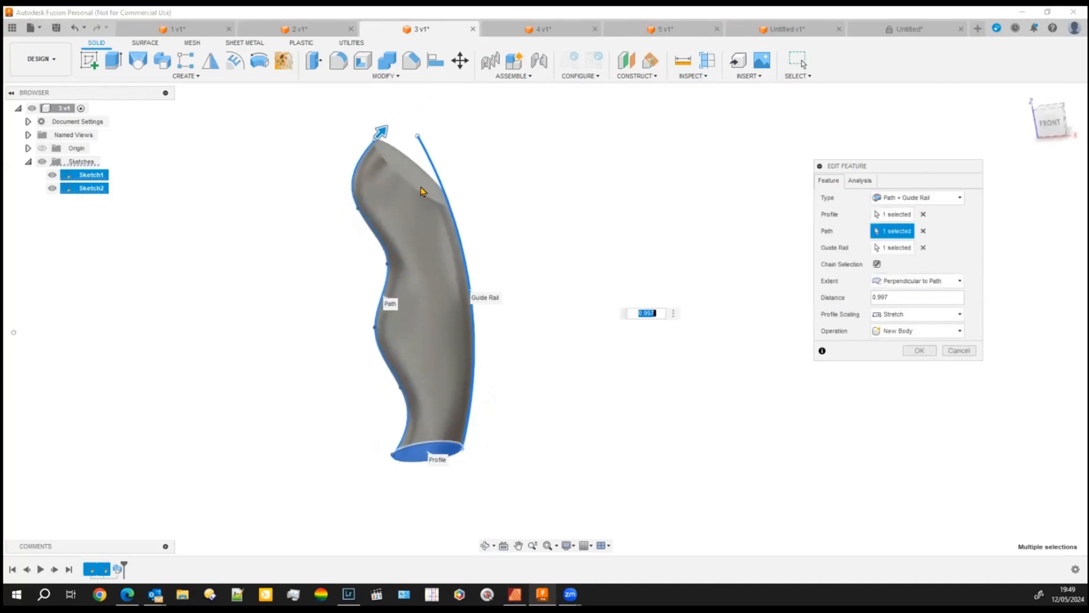
- Switch the extent back to Full Extents and extend the guide rail distance to 1.00
click(957, 282)
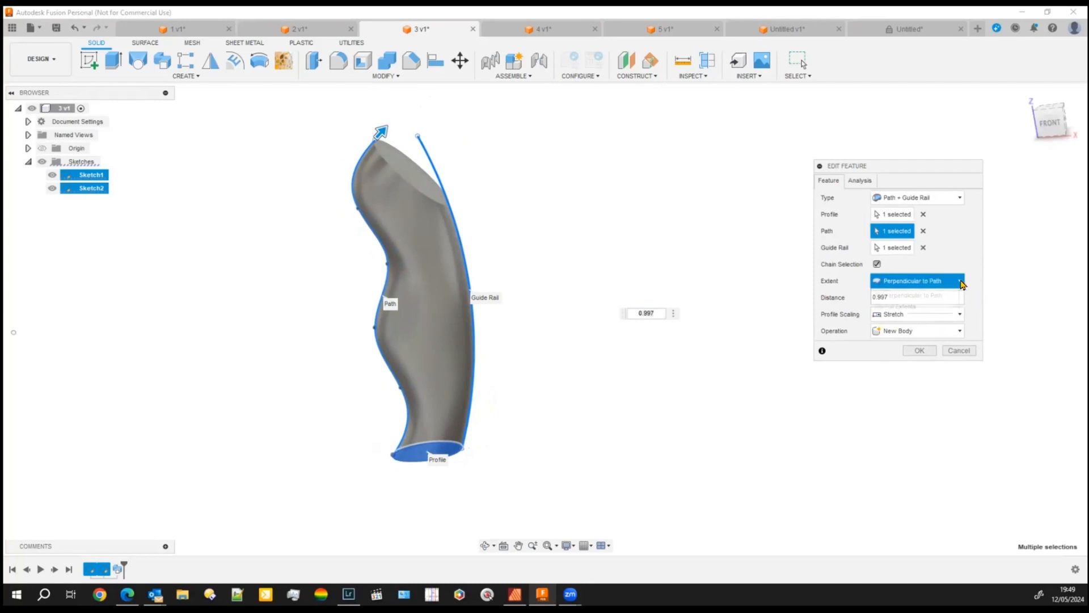
click(908, 306)
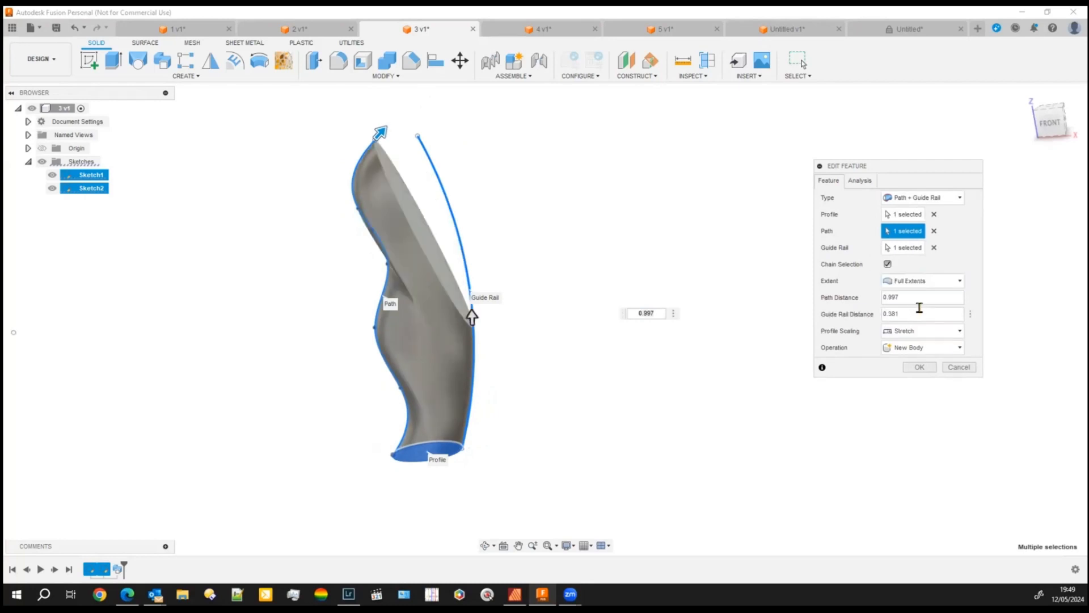
drag(476, 324, 405, 122)
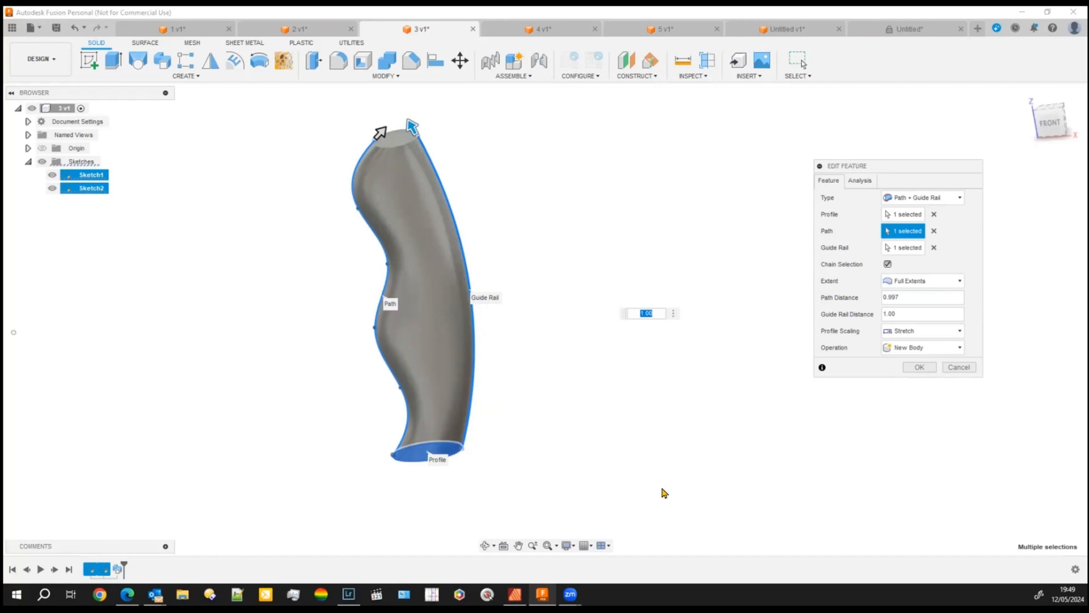
shift+middle_drag(225, 502, 249, 517)
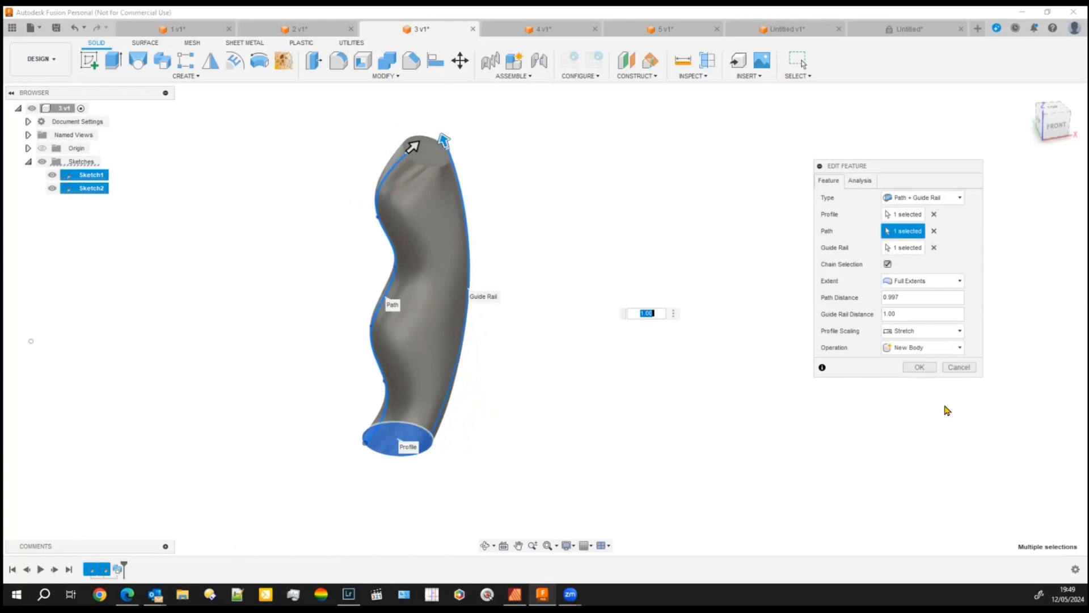
- Change the sweep's profile scaling from Stretch to Scale and inspect the handle's bulged surface
scroll(467, 268, down, 1)
scroll(382, 258, up, 3)
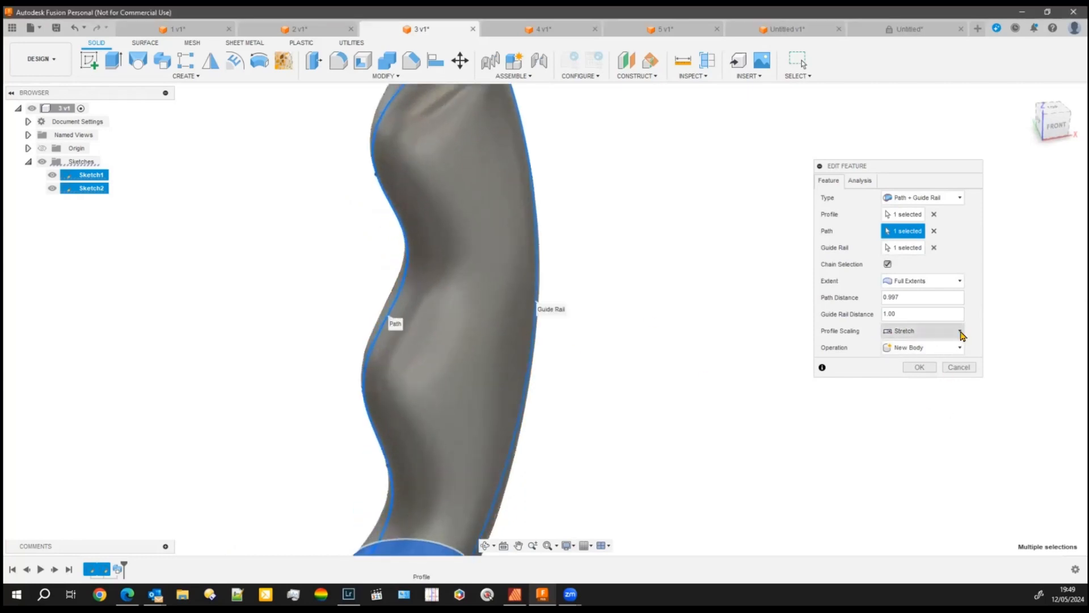
click(961, 332)
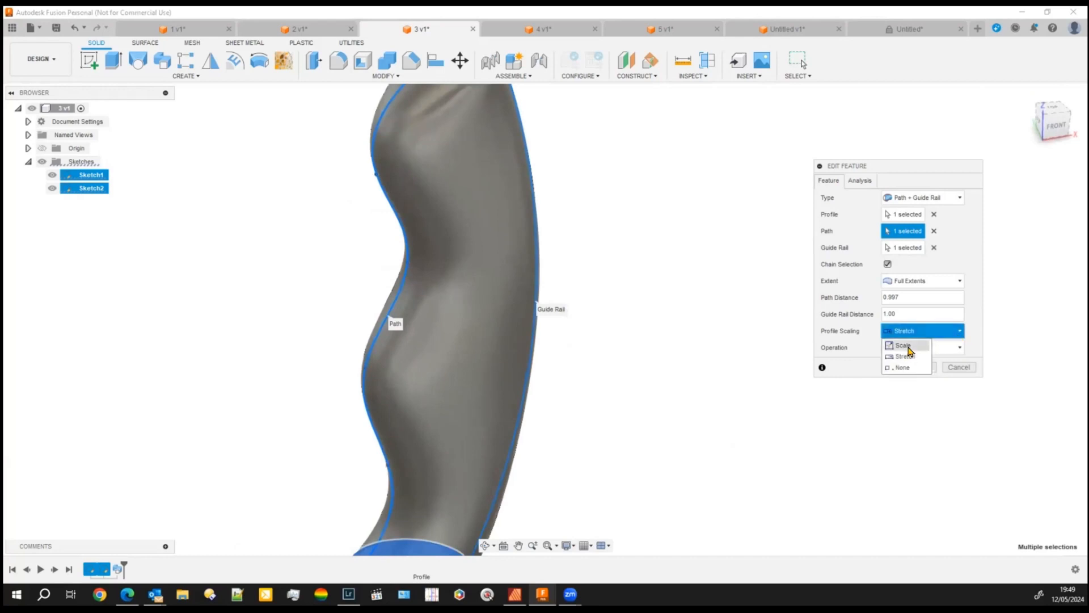
click(910, 350)
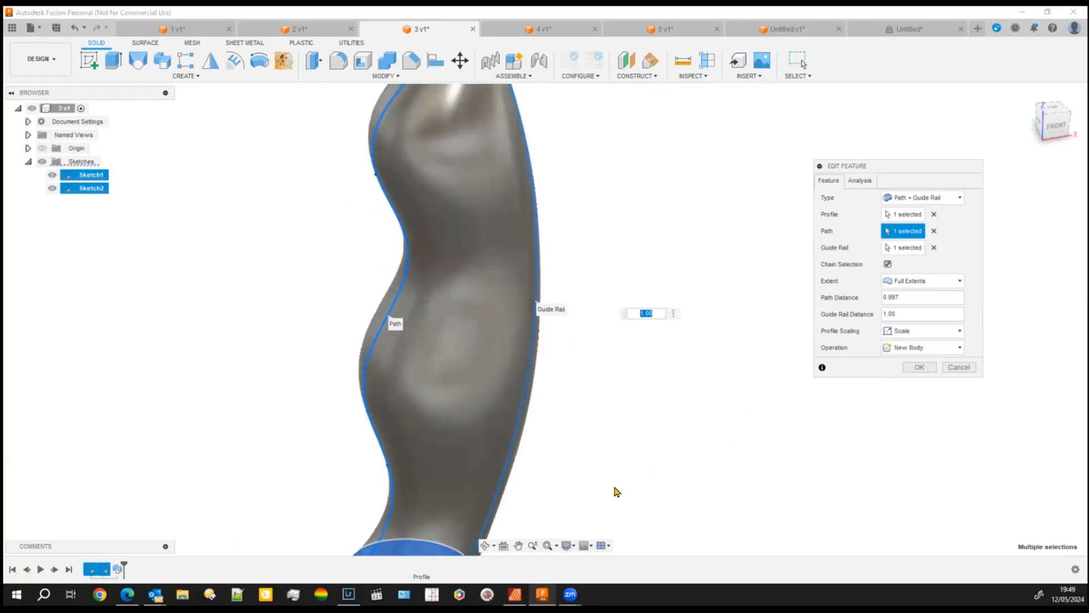
shift+middle_drag(617, 491, 584, 489)
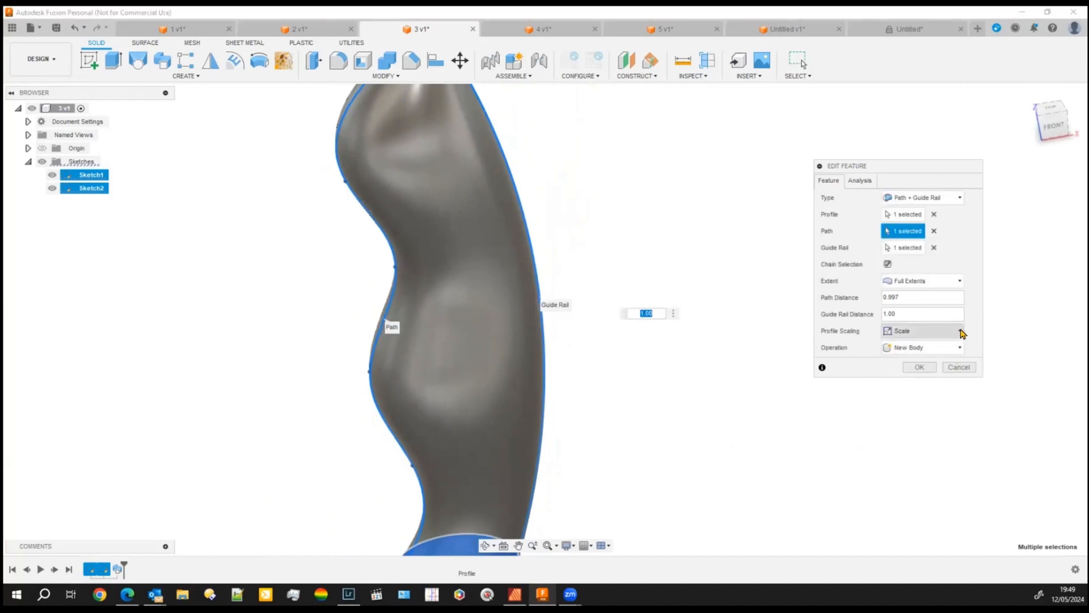
- Set the sweep's profile scaling to None and inspect the whole handle against its guide rail
click(960, 331)
click(956, 343)
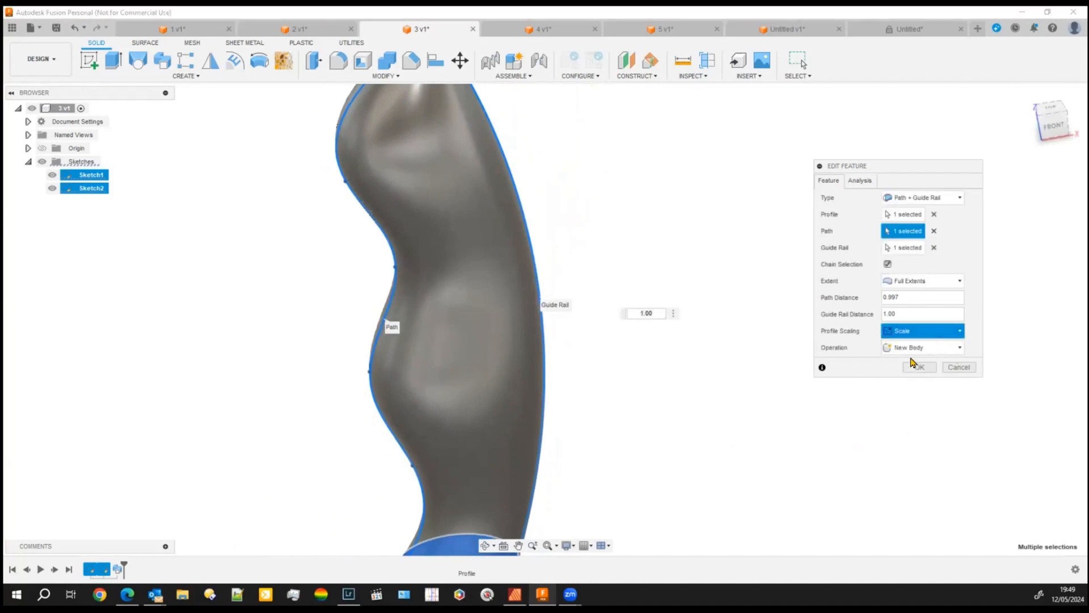
click(959, 332)
click(901, 368)
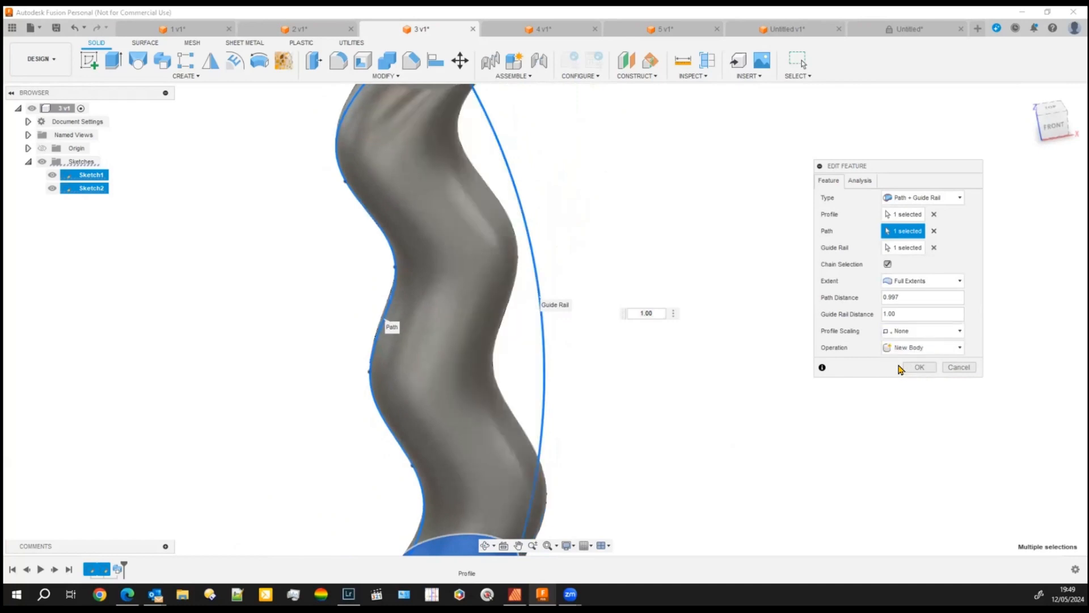
mouse_move(632, 462)
shift+middle_down()
mouse_move(637, 423)
mouse_move(620, 445)
shift+middle_up()
scroll(617, 420, down, 3)
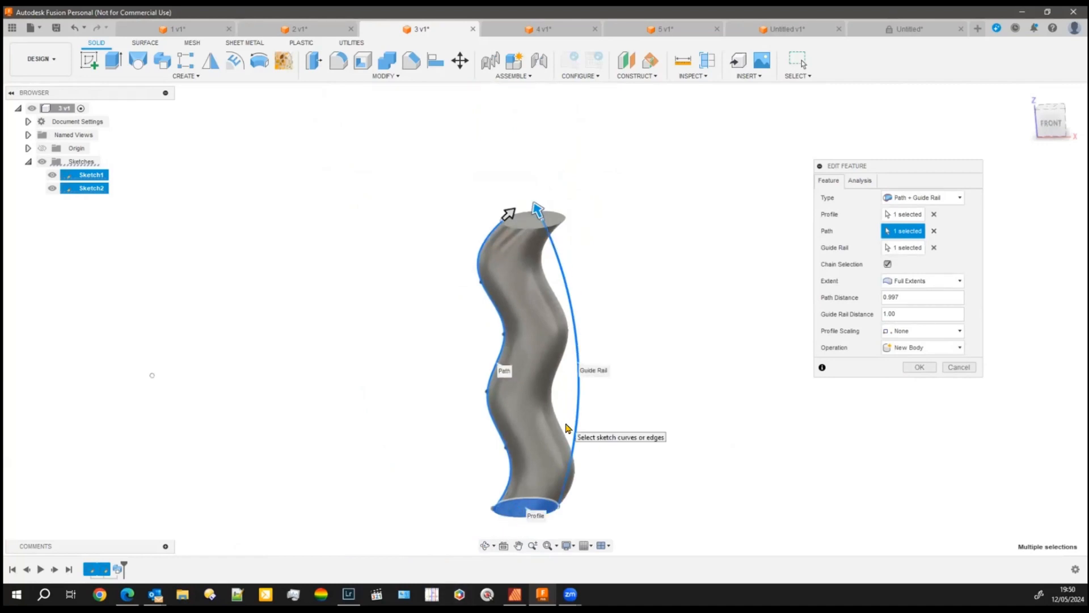
- Set the profile scaling to Stretch, switch it to Scale for comparison, and inspect the handle's surface
click(959, 331)
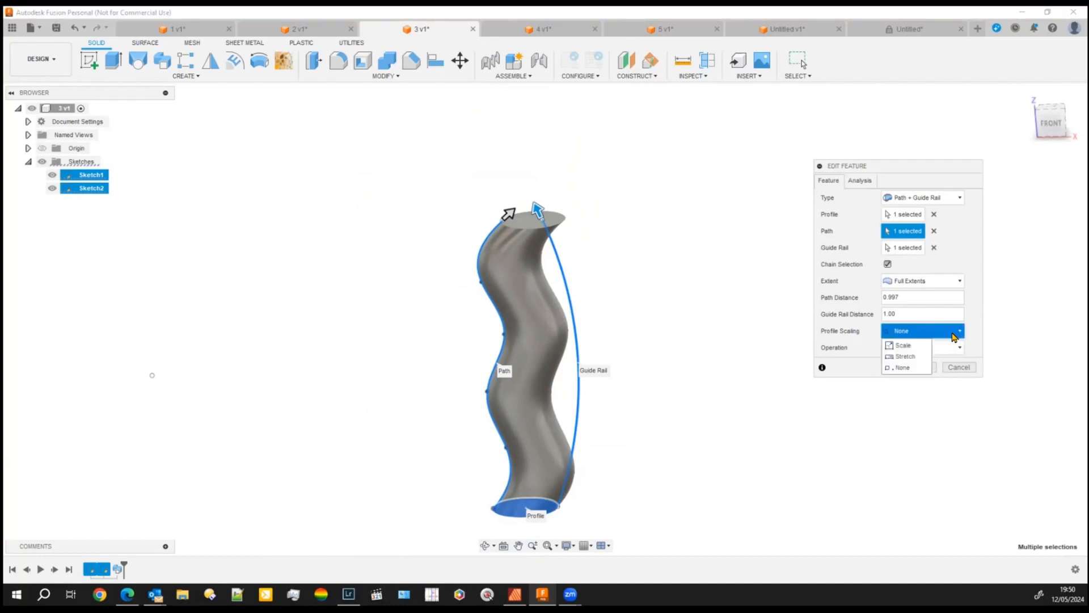
click(906, 357)
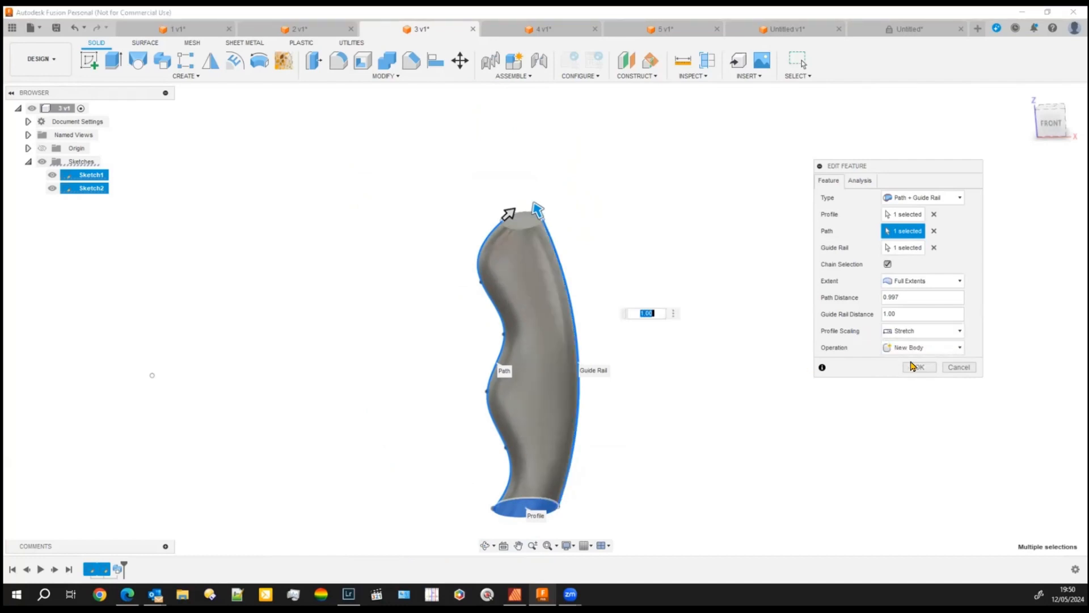
click(960, 332)
click(913, 349)
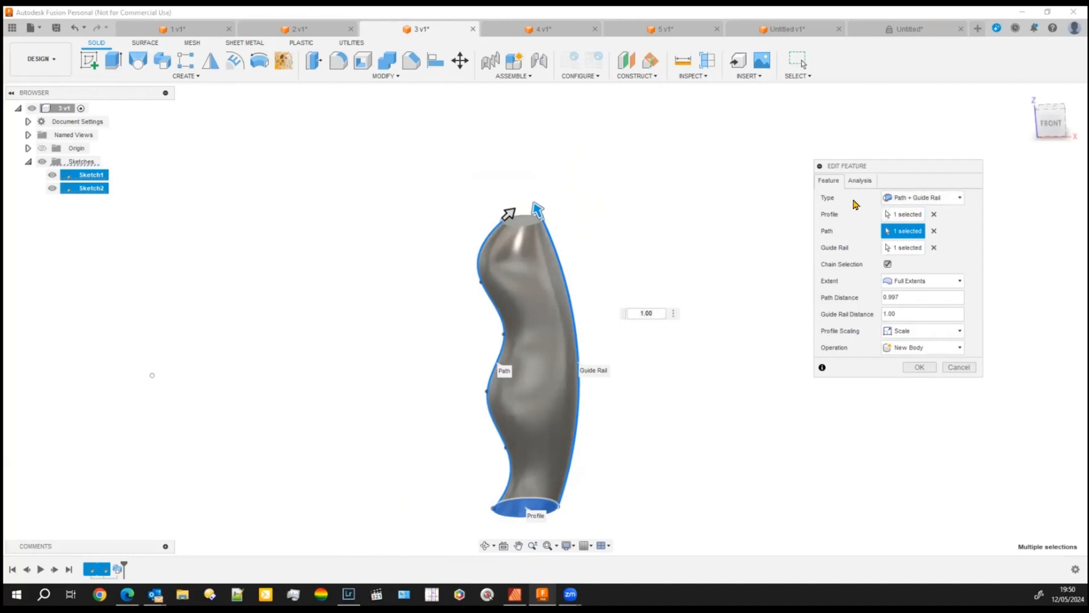
scroll(614, 456, up, 2)
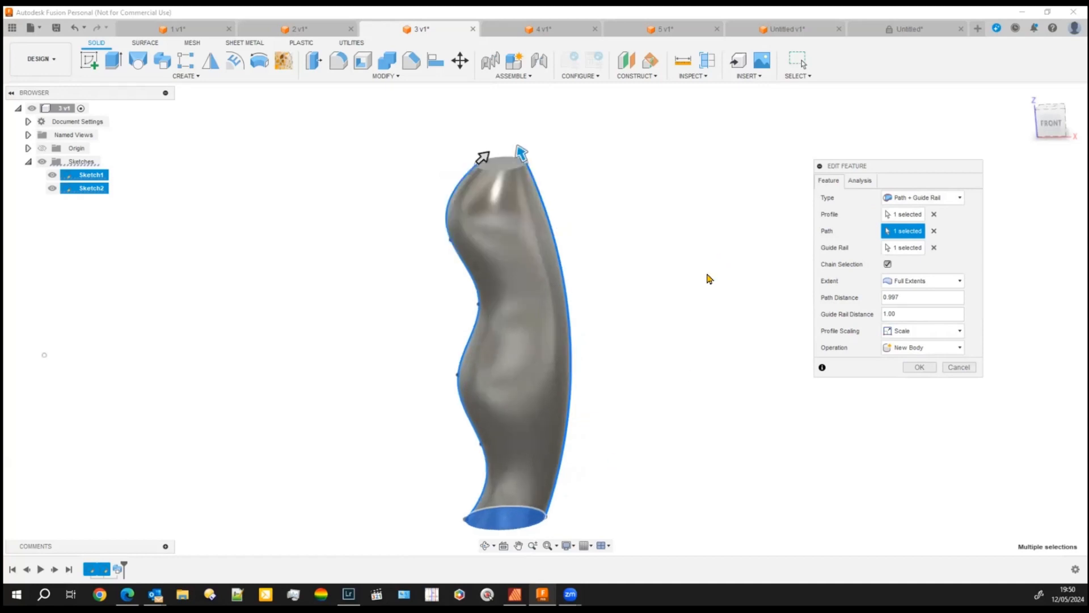
- Preview zebra stripes, the curvature map and isocurves on the swept handle, turn the analysis off and return to the feature settings
click(861, 184)
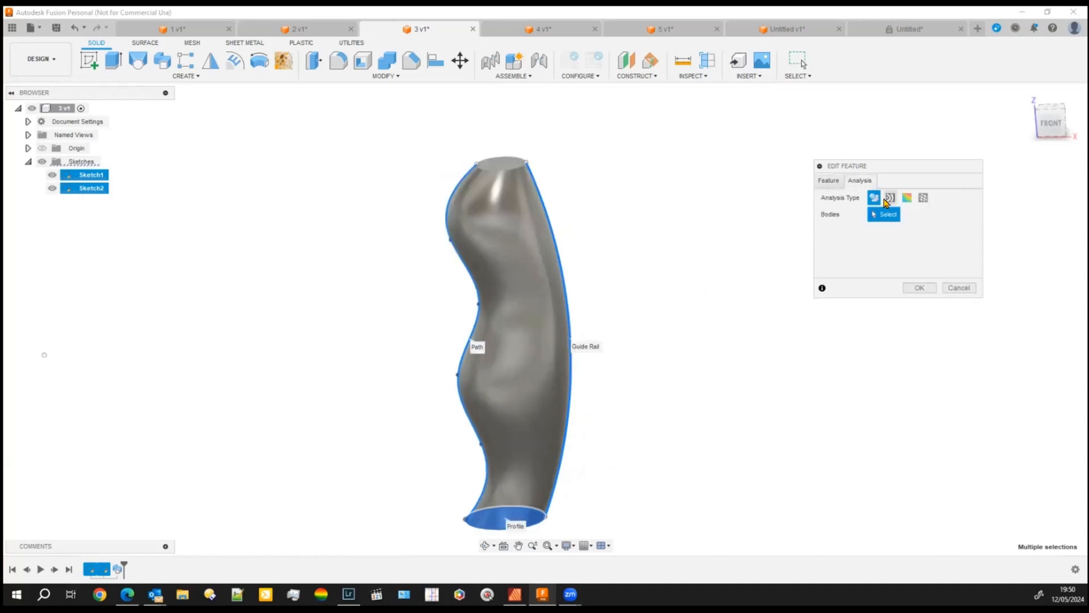
click(891, 198)
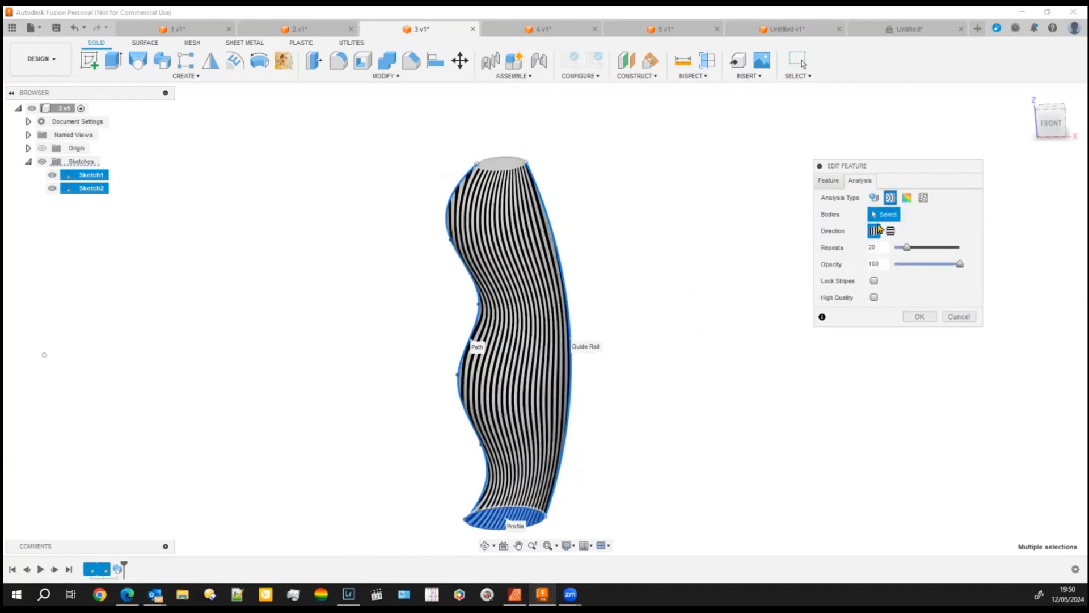
click(907, 198)
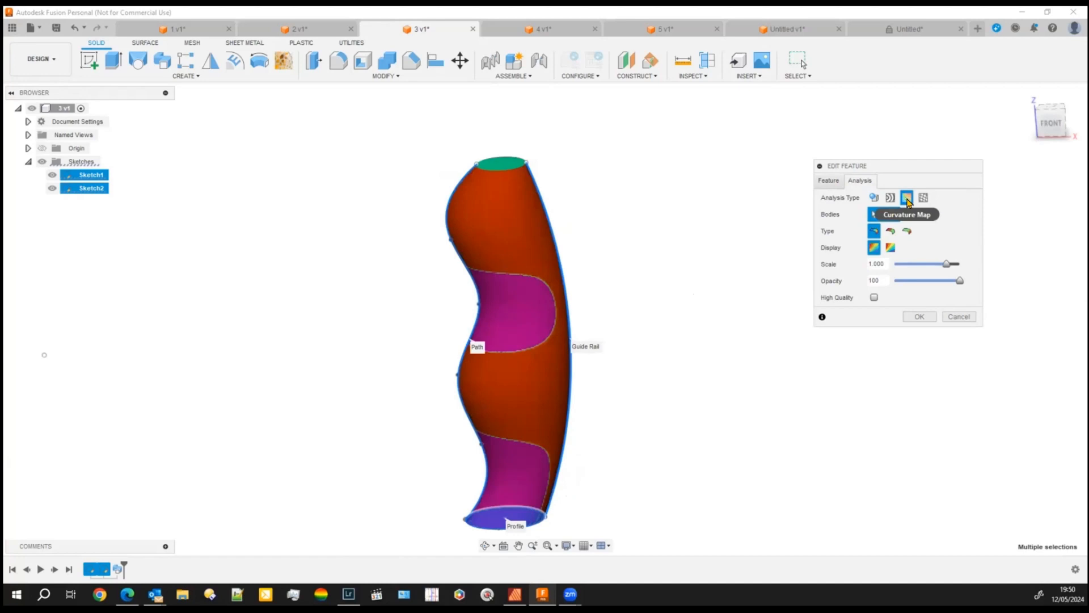
click(924, 198)
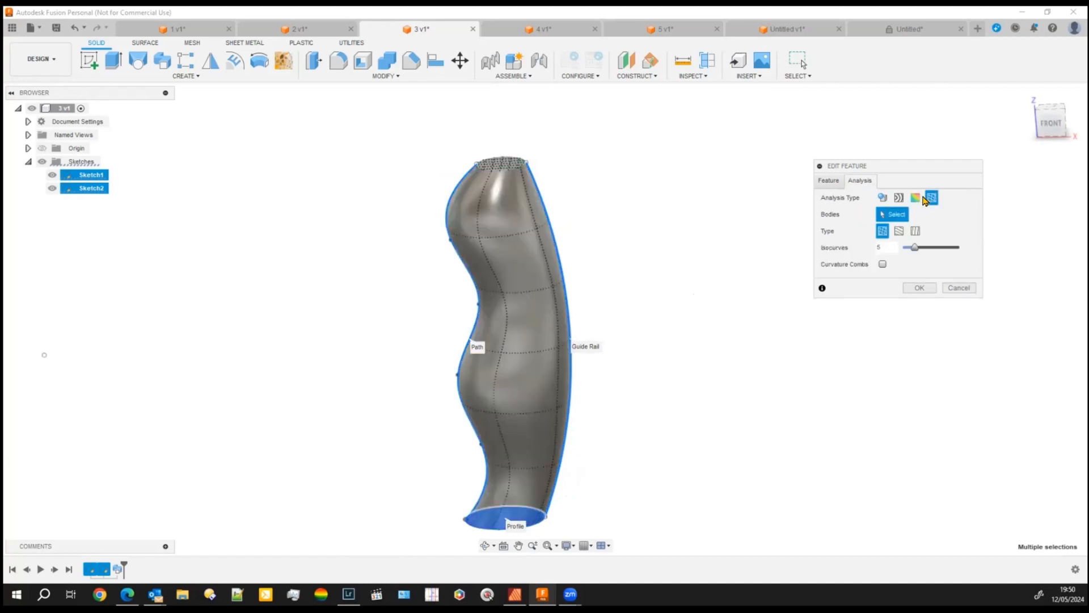
click(915, 199)
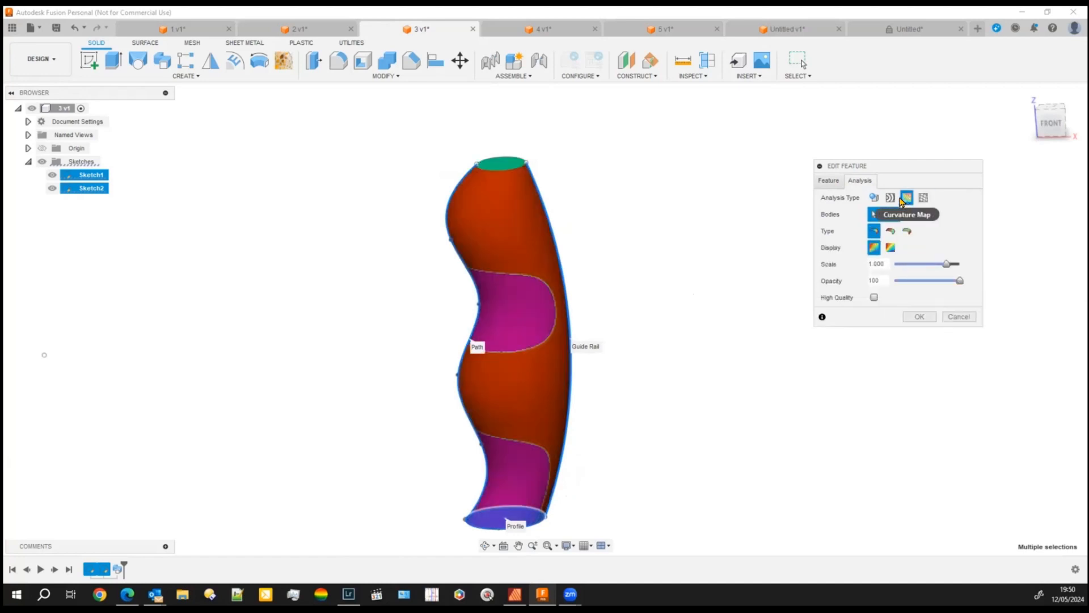
click(891, 198)
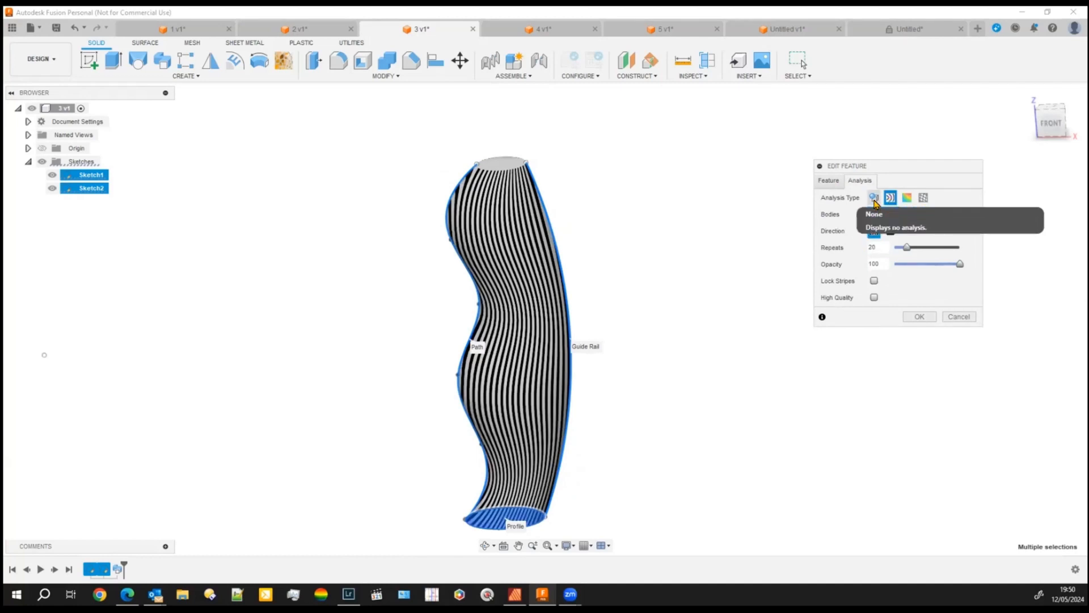
click(875, 198)
click(828, 181)
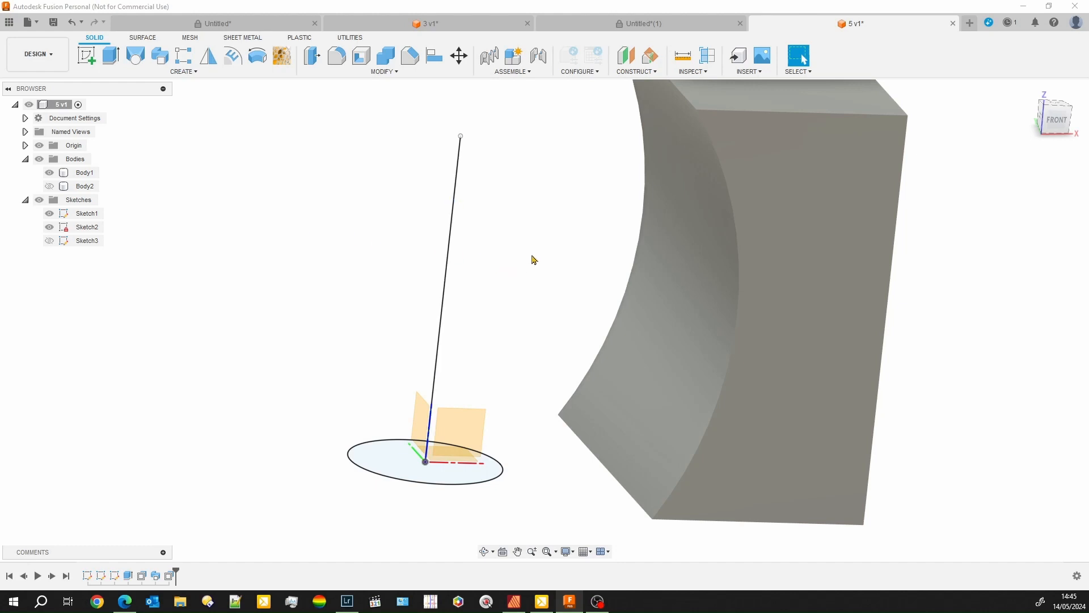
- Inspect the block's concave face, start a sweep of the flat circular profile and set its type to Path + Guide Surface
scroll(555, 246, down, 3)
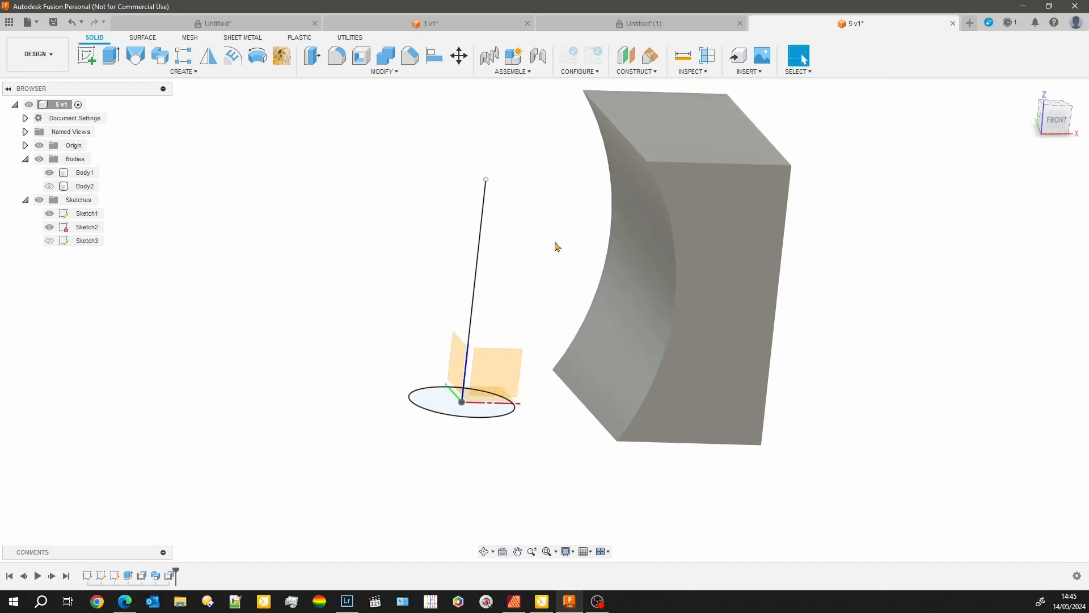
click(636, 261)
shift+middle_drag(710, 309, 626, 318)
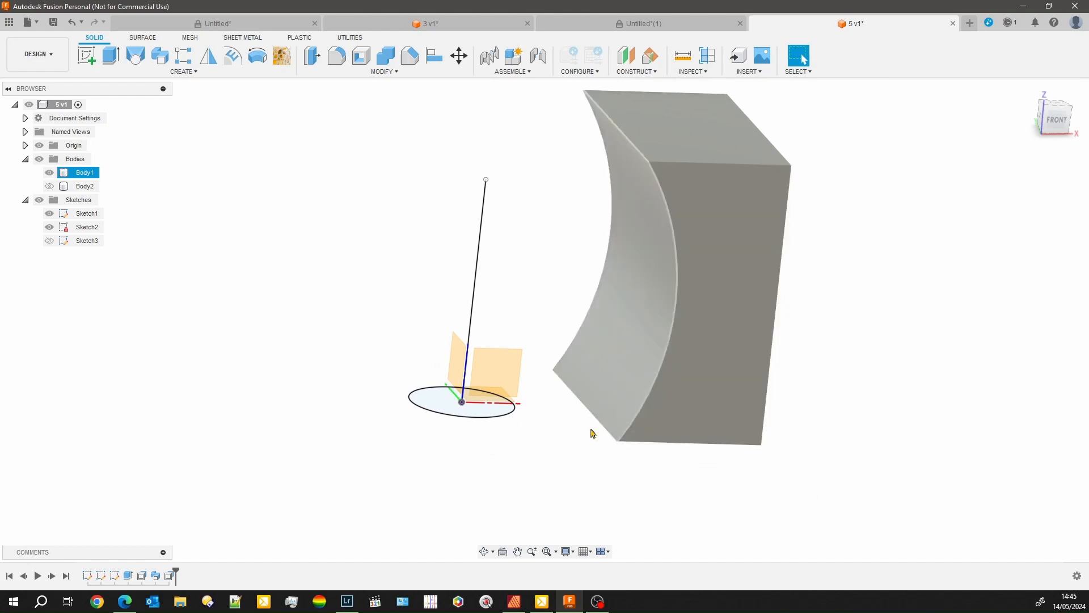
click(491, 458)
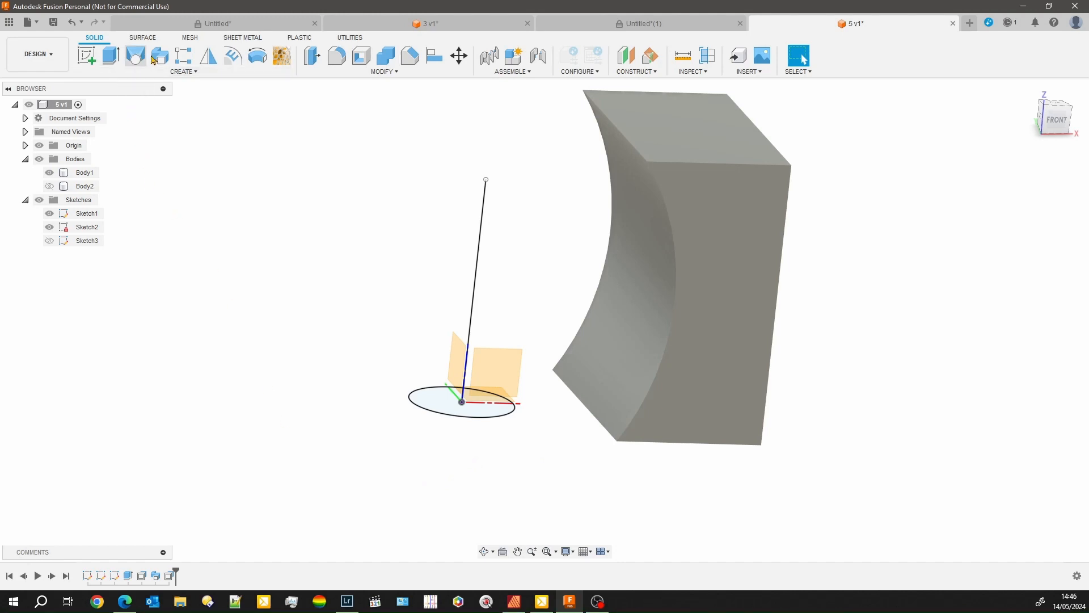
click(161, 59)
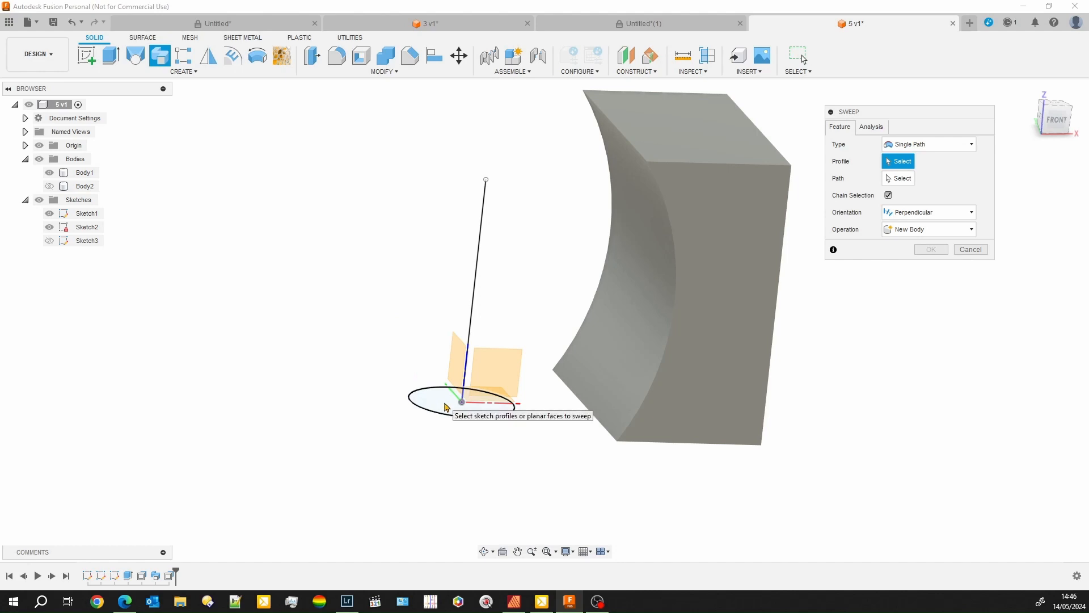
click(445, 406)
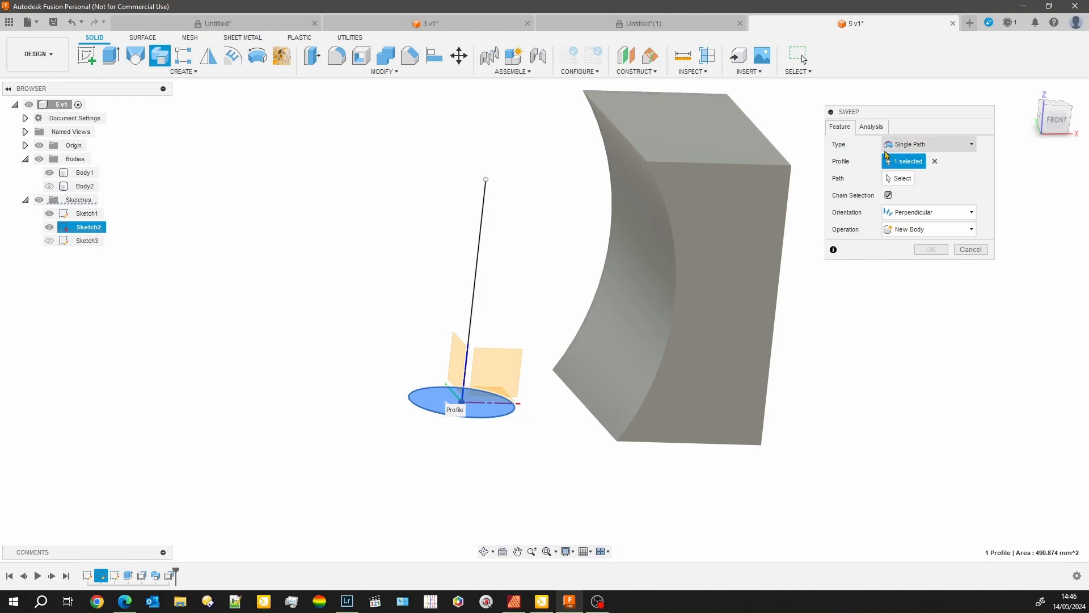
click(972, 146)
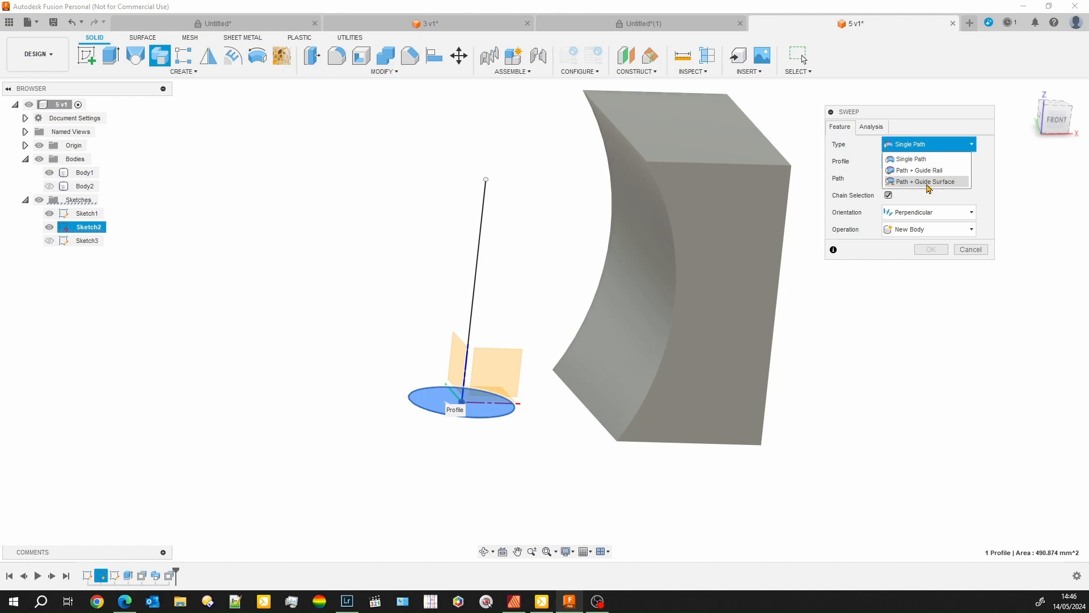
click(929, 182)
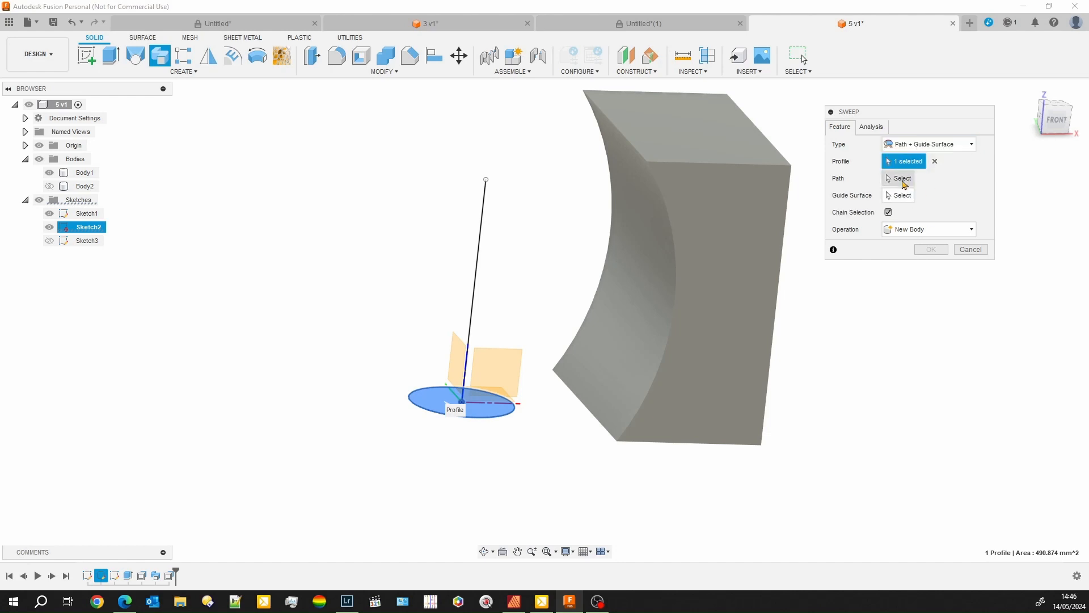
- Use the vertical line as the sweep path and the block's concave face as the guide surface, and inspect the twisted preview
click(902, 180)
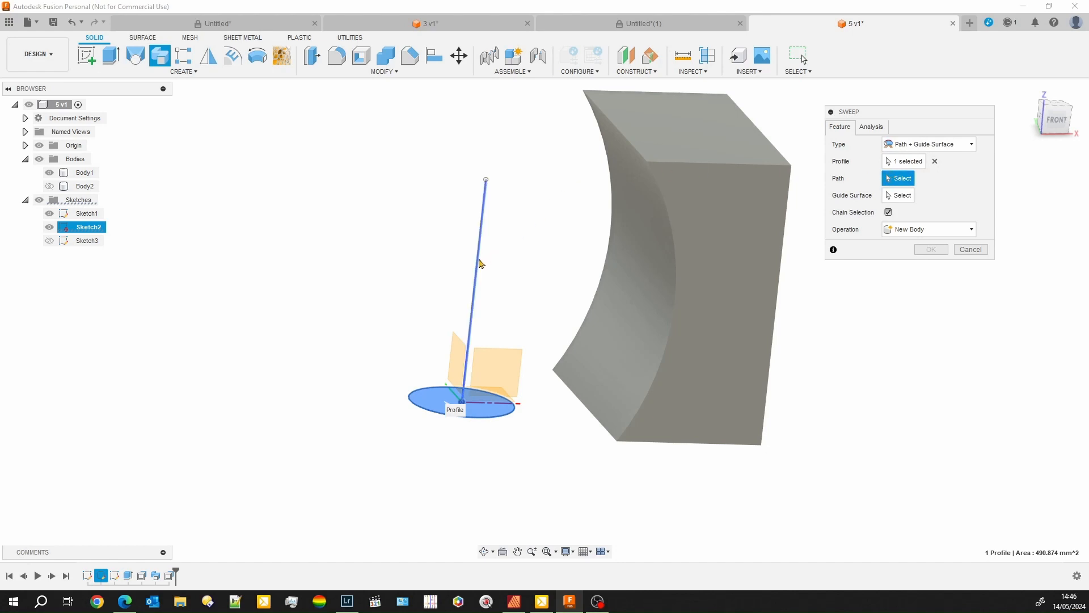
click(479, 263)
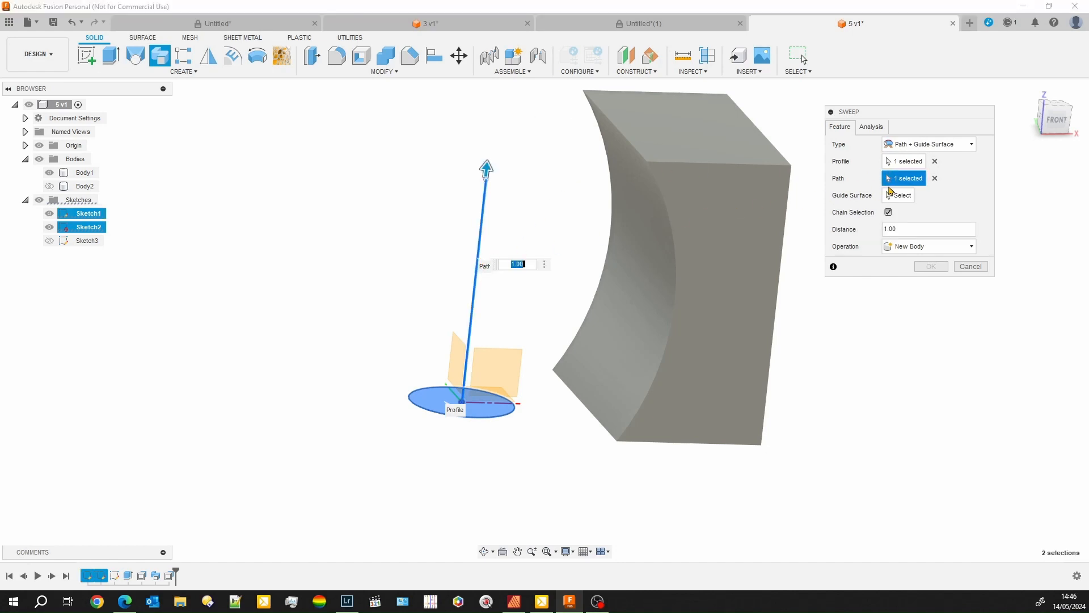
click(908, 202)
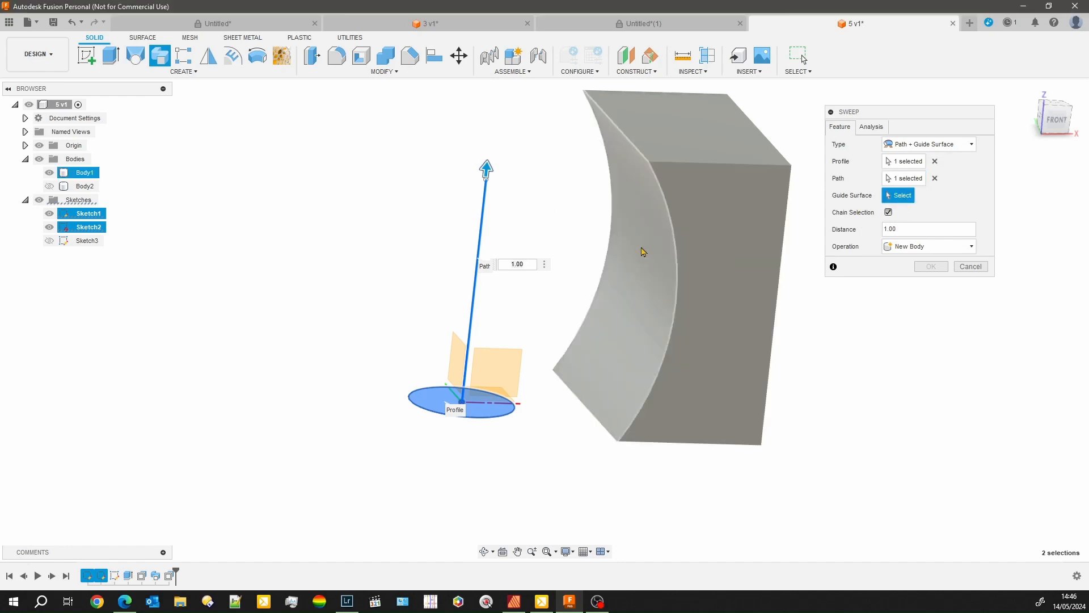
click(643, 250)
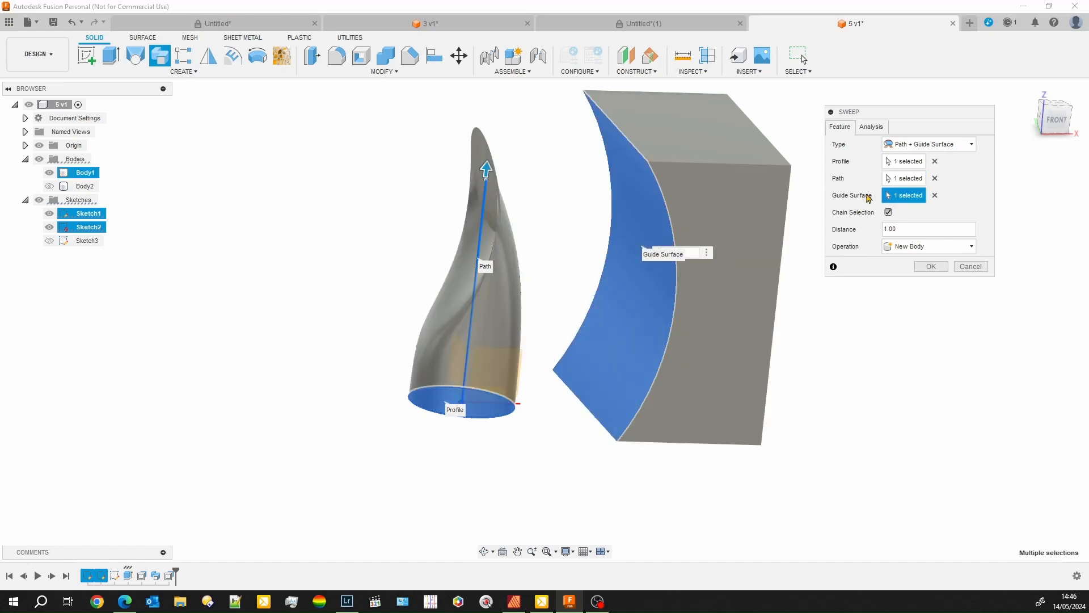
click(1057, 119)
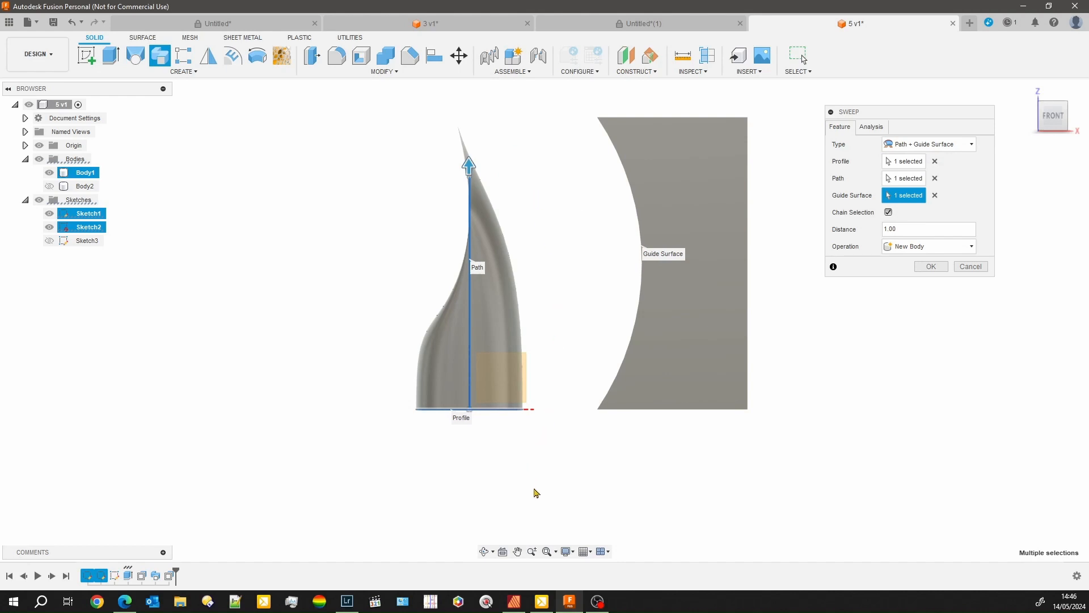
shift+middle_drag(387, 467, 405, 480)
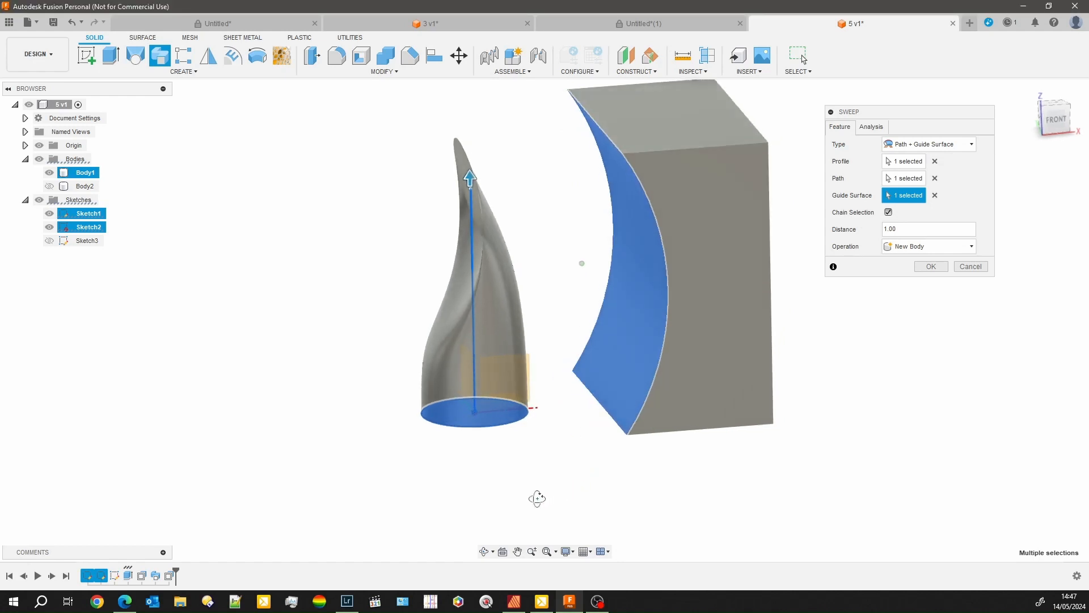
shift+middle_drag(538, 496, 551, 470)
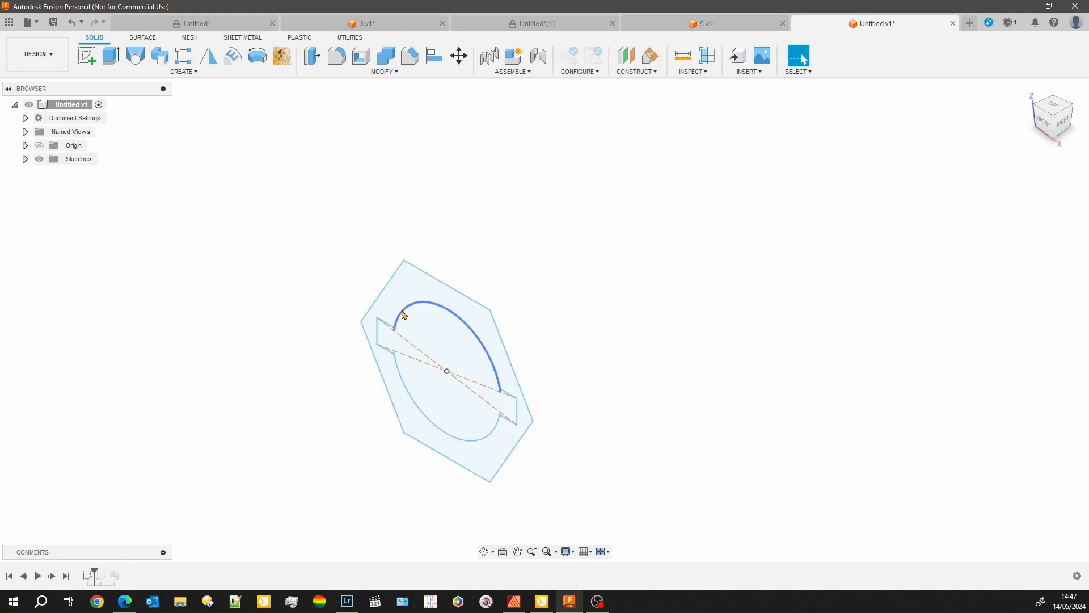
- Roll the history forward past the second sketch and view the curved sweep path together with the hexagonal profile sketch
click(389, 360)
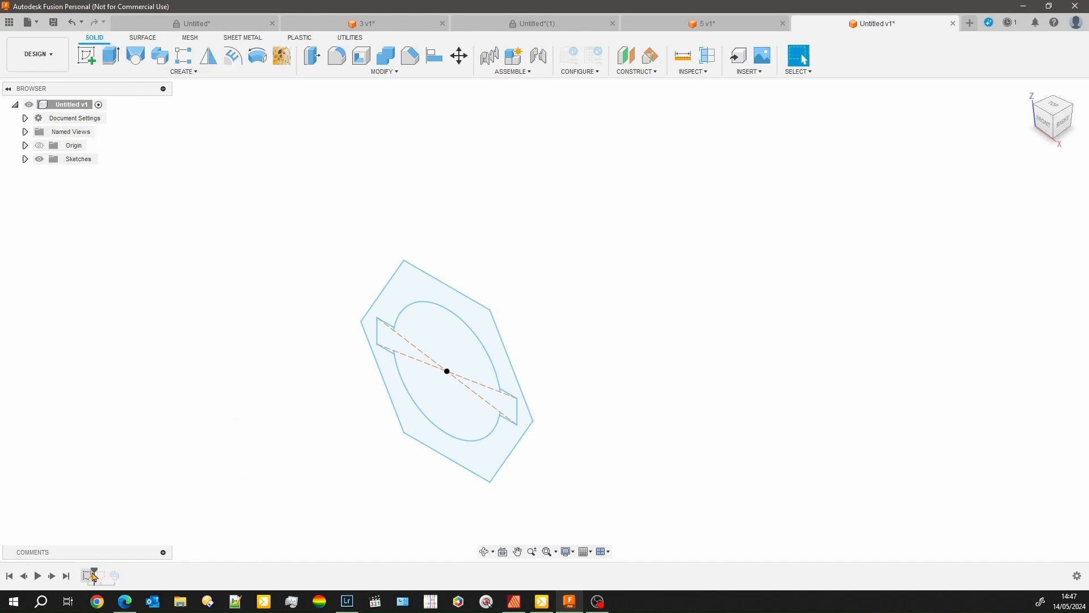
drag(95, 572, 108, 570)
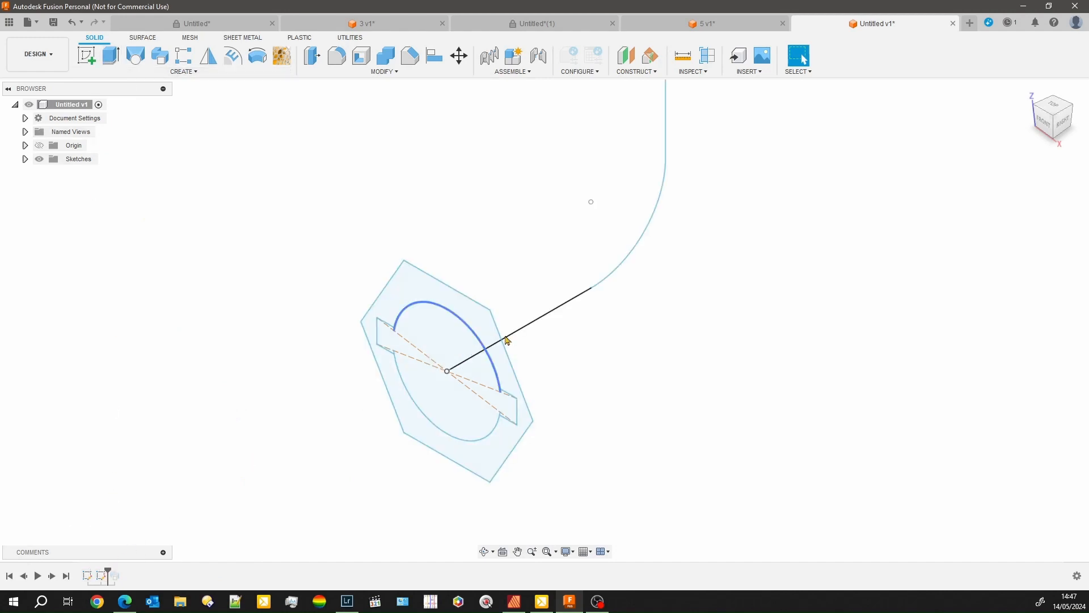
scroll(732, 183, down, 2)
middle_drag(778, 153, 710, 260)
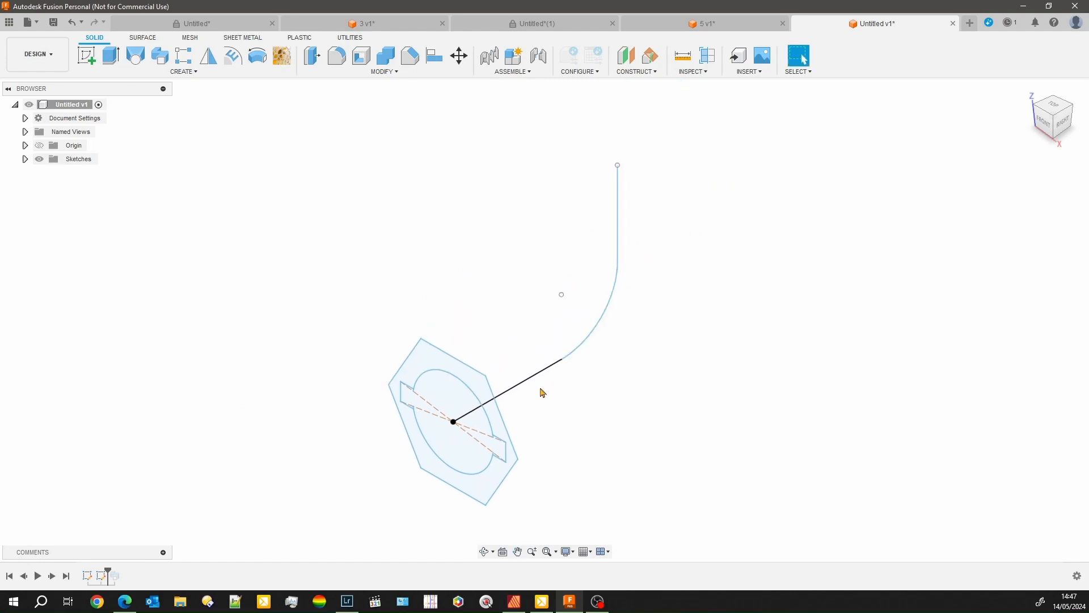
- Sweep the hexagonal region surrounding the notched circle along the full curved path as a new body, with the type set to Single Path
click(161, 59)
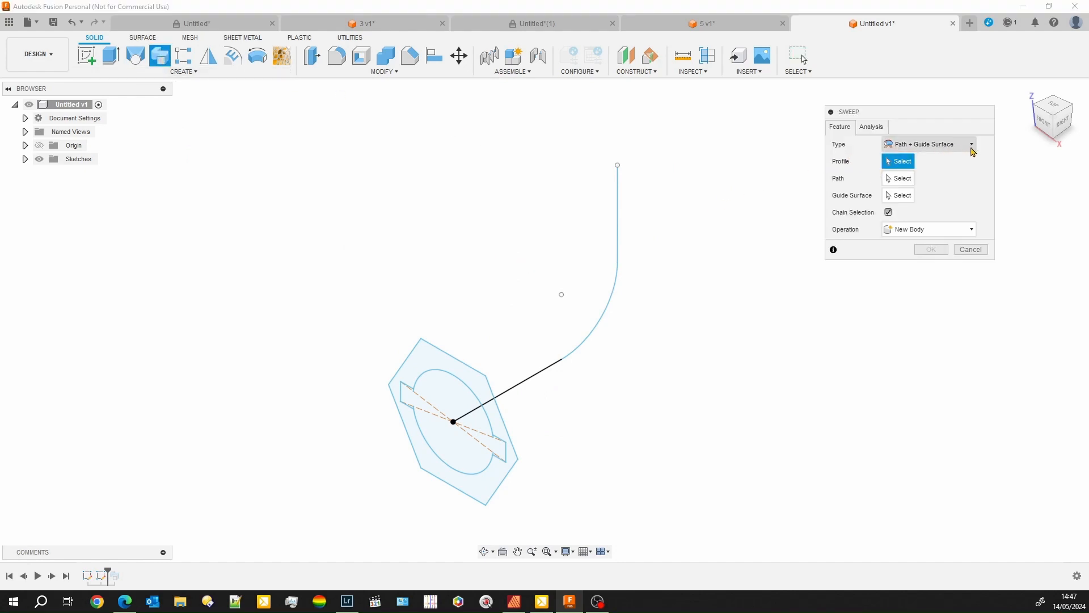
click(973, 148)
click(919, 161)
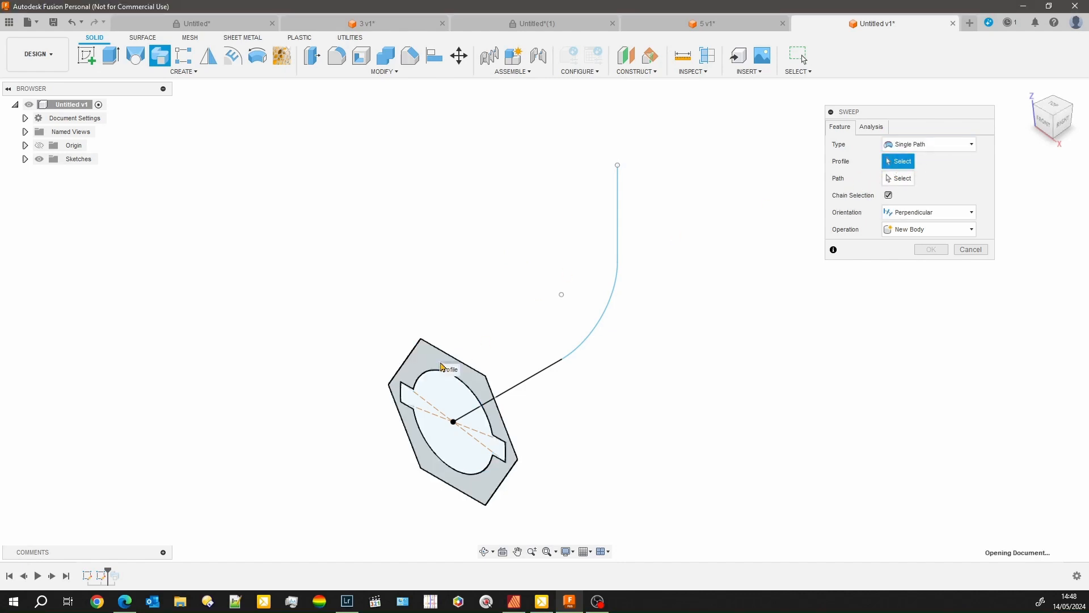
click(440, 368)
click(903, 180)
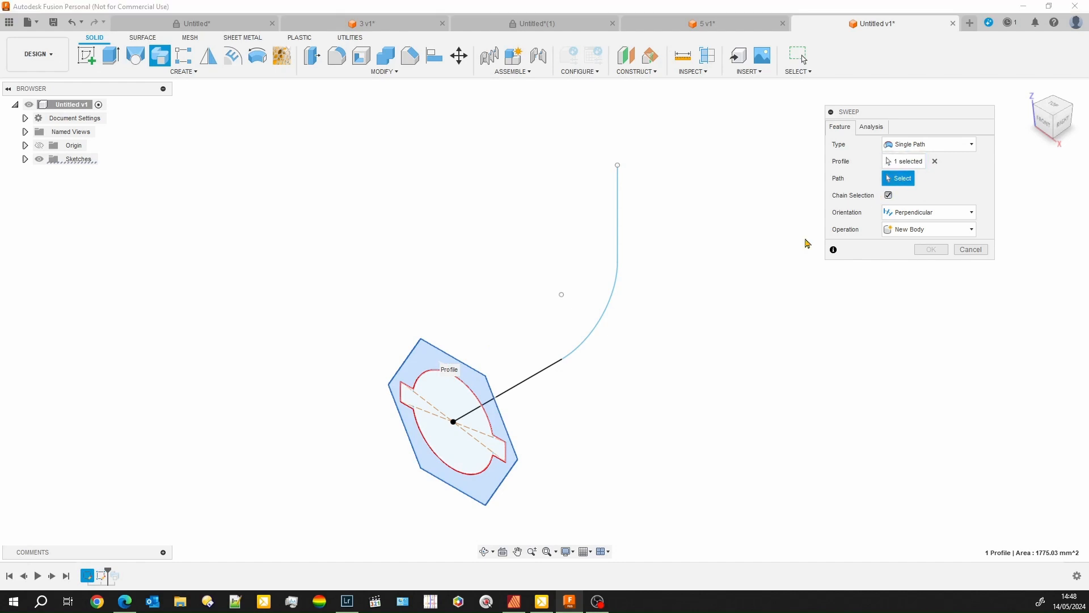
click(592, 342)
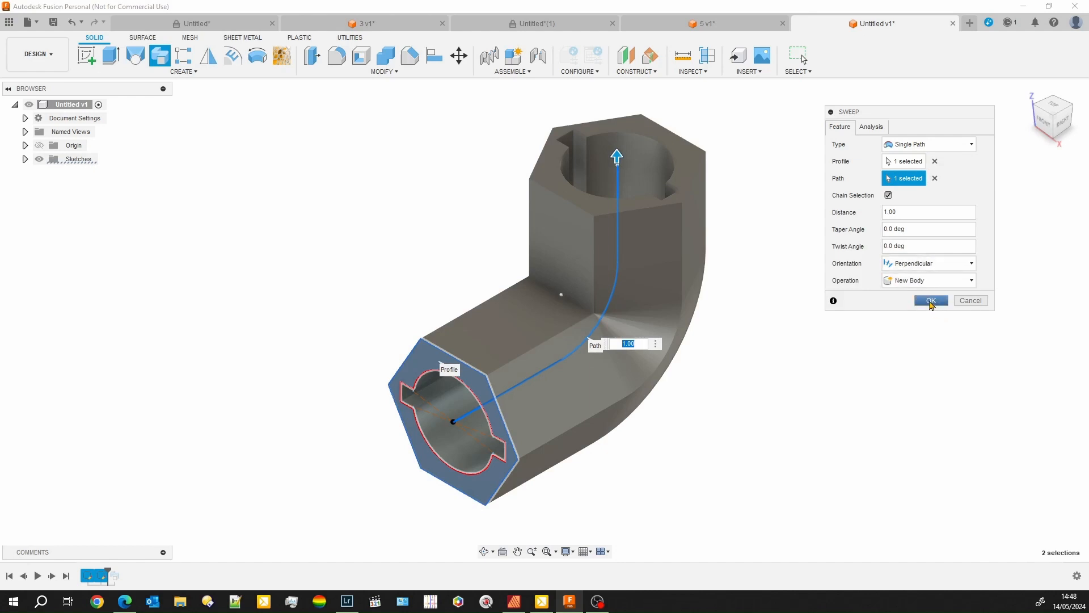
click(931, 301)
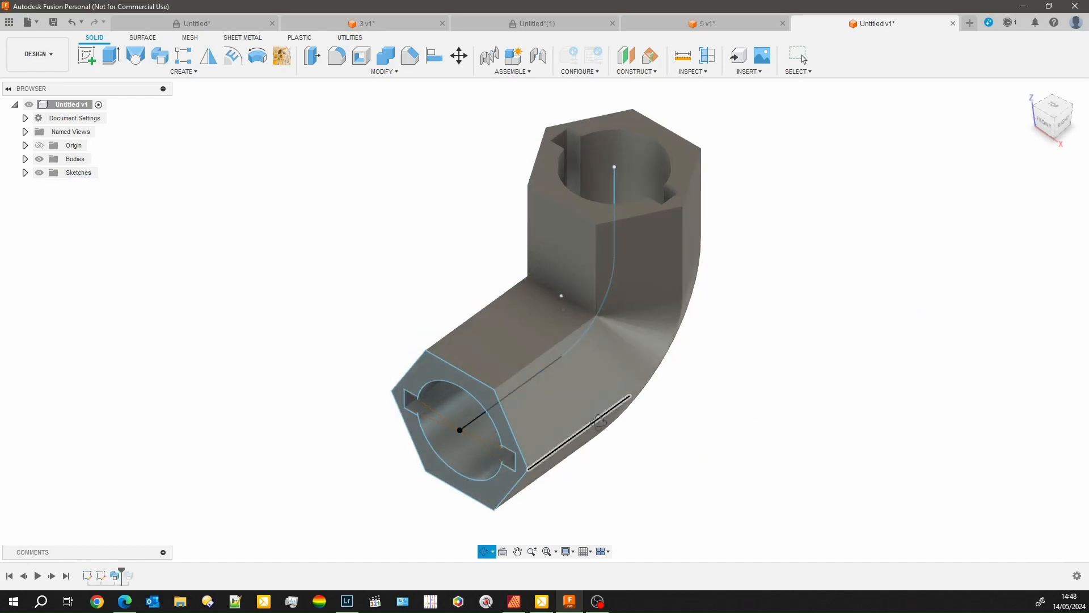
- Hide all sketches and inspect the swept hexagonal elbow and its keyed bore from several angles
mouse_move(600, 422)
shift+middle_down()
mouse_move(589, 474)
mouse_move(620, 433)
mouse_move(625, 393)
mouse_move(613, 335)
mouse_move(588, 312)
shift+middle_up()
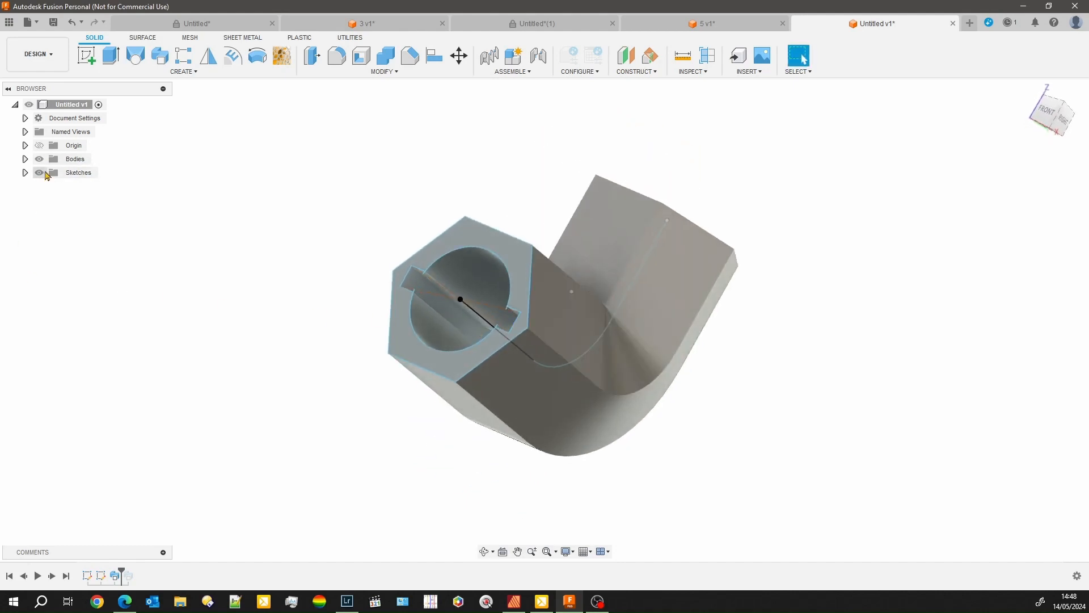
click(39, 173)
mouse_move(322, 270)
shift+middle_down()
mouse_move(323, 287)
mouse_move(372, 279)
mouse_move(323, 299)
mouse_move(295, 280)
mouse_move(304, 248)
mouse_move(329, 243)
mouse_move(348, 274)
mouse_move(323, 295)
shift+middle_up()
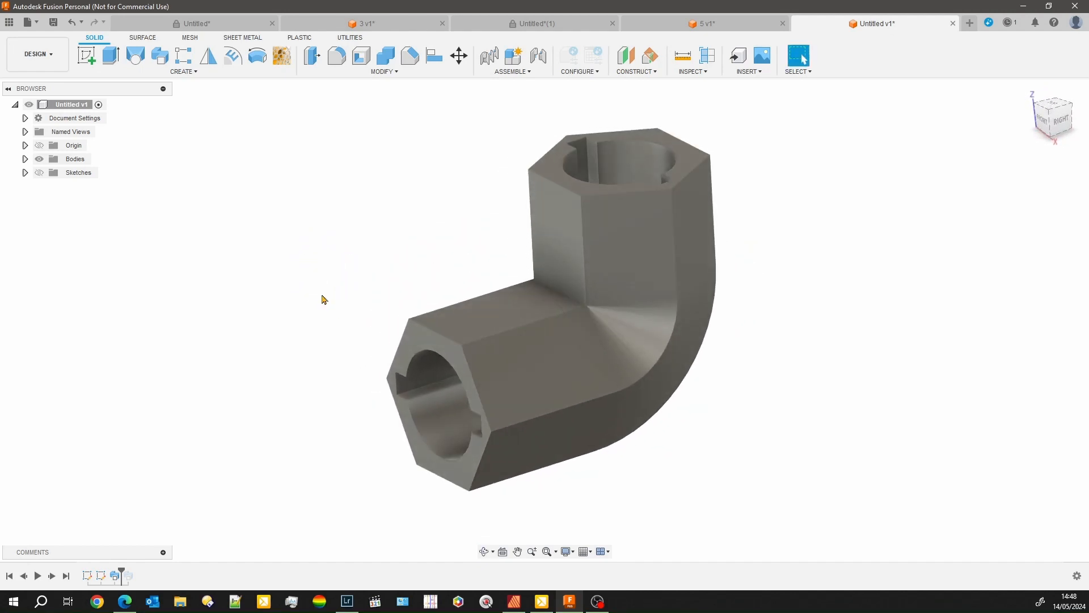